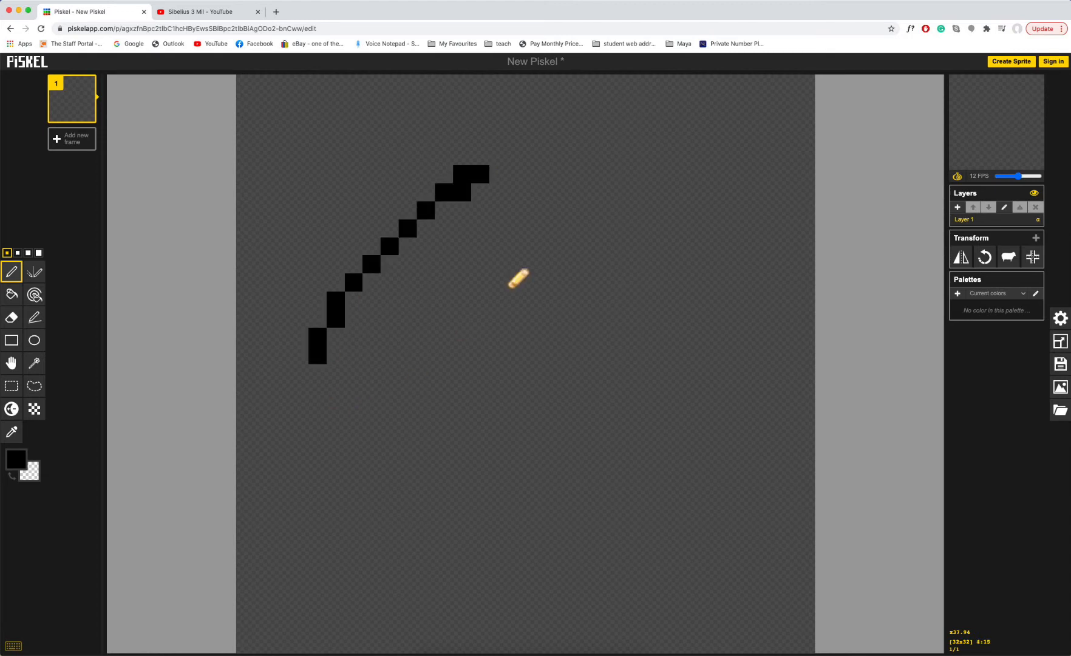
{"action": "mouse_move", "coordinate": [652, 259]}
{"action": "left_mouse_down"}
{"action": "mouse_move", "coordinate": [630, 187]}
{"action": "mouse_move", "coordinate": [584, 188]}
{"action": "mouse_move", "coordinate": [512, 246]}
{"action": "mouse_move", "coordinate": [389, 268]}
{"action": "mouse_move", "coordinate": [357, 236]}
{"action": "left_mouse_up"}
{"action": "mouse_move", "coordinate": [431, 381]}
{"action": "left_mouse_down"}
{"action": "mouse_move", "coordinate": [627, 539]}
{"action": "mouse_move", "coordinate": [681, 518]}
{"action": "left_mouse_up"}
{"action": "key", "text": "super+z"}
{"action": "key", "text": "super+z"}
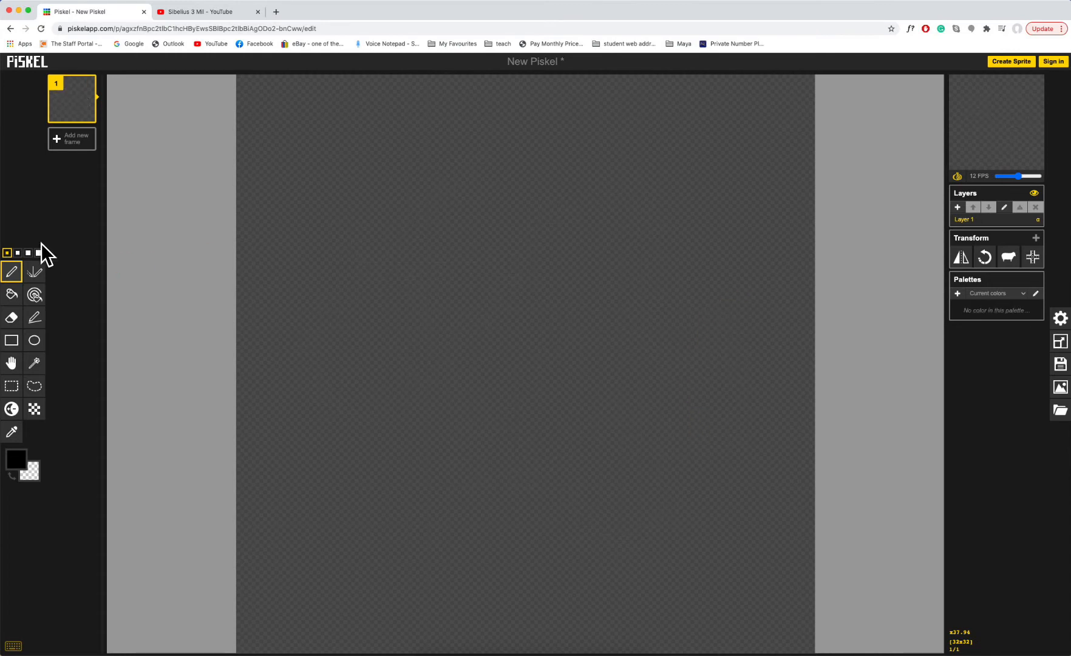
- Draw a black square outline about 7 by 7 pixels in the canvas's upper-left area and erase pixels around its lower-left corner
{"action": "left_click", "coordinate": [12, 340]}
{"action": "left_click_drag", "start_coordinate": [317, 174], "coordinate": [426, 281]}
{"action": "left_click", "coordinate": [12, 317]}
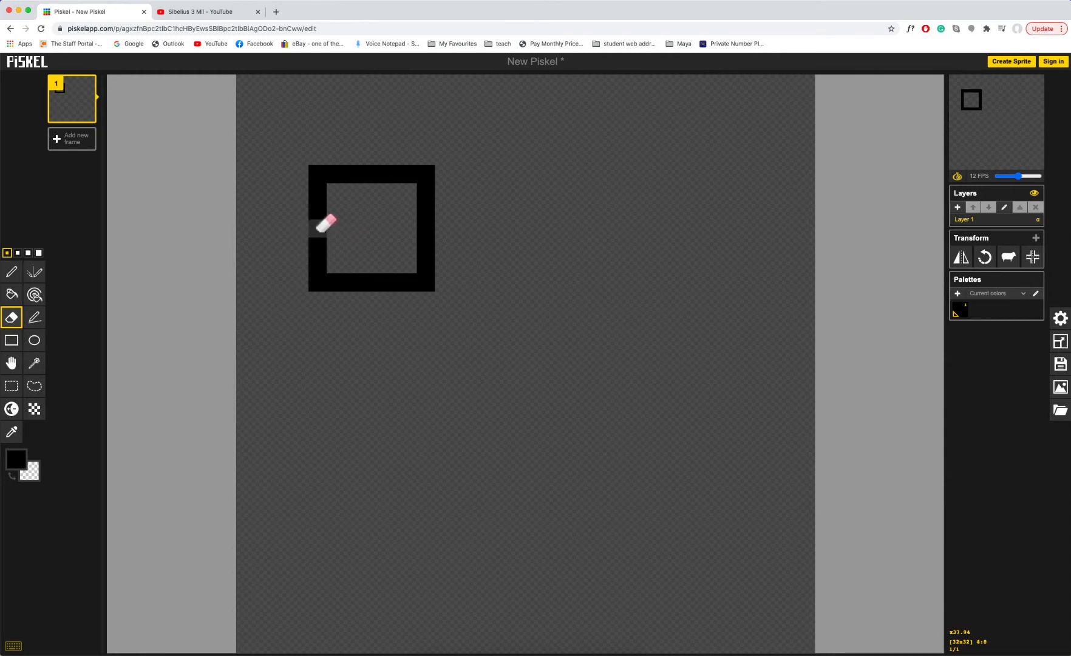
{"action": "left_click_drag", "start_coordinate": [318, 222], "coordinate": [337, 281]}
- Draw a freehand squiggle below the square with the Pen, and a long wavy stroke down the canvas with the Vertical Mirror pen
{"action": "left_click", "coordinate": [11, 272]}
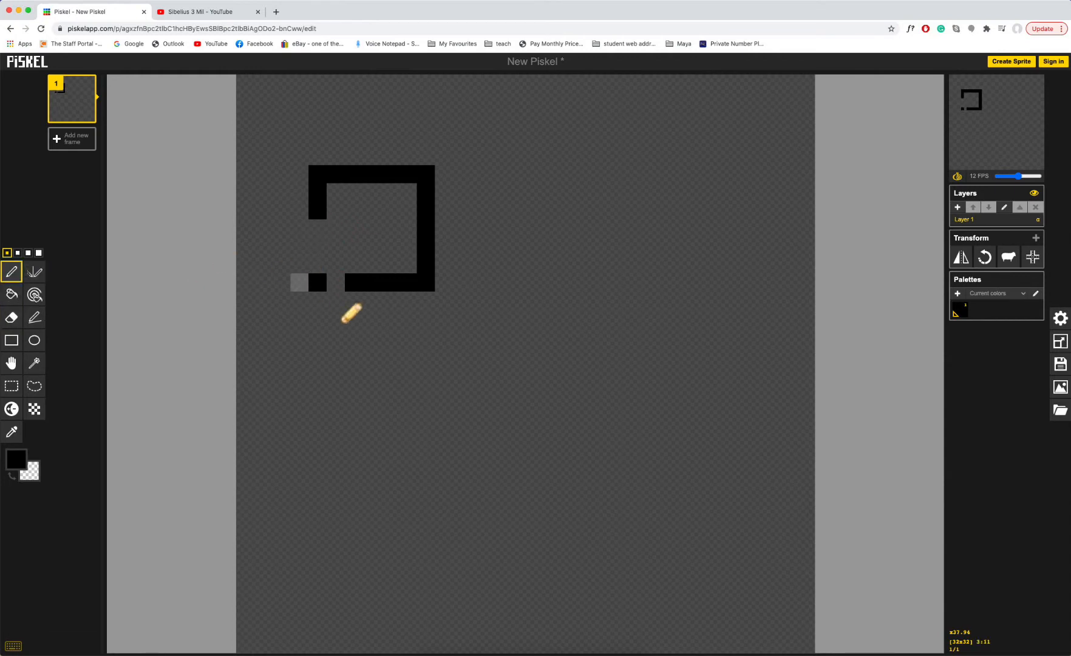
{"action": "mouse_move", "coordinate": [318, 337]}
{"action": "left_mouse_down"}
{"action": "mouse_move", "coordinate": [363, 367]}
{"action": "mouse_move", "coordinate": [372, 427]}
{"action": "left_mouse_up"}
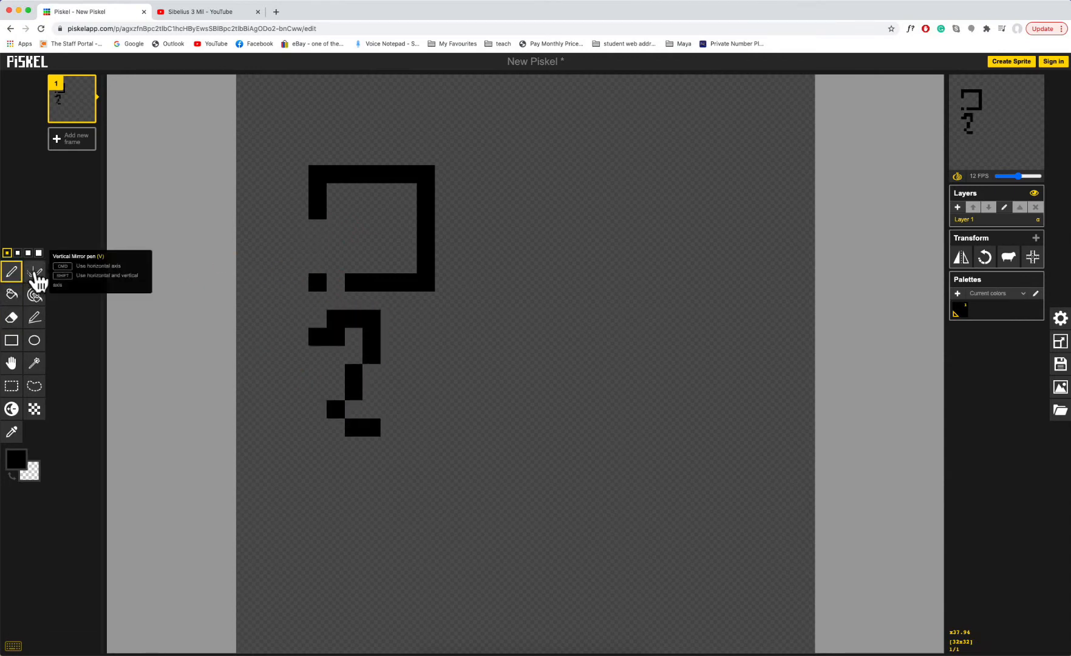
{"action": "left_click", "coordinate": [35, 272]}
{"action": "mouse_move", "coordinate": [622, 226]}
{"action": "left_mouse_down"}
{"action": "mouse_move", "coordinate": [693, 211]}
{"action": "mouse_move", "coordinate": [705, 295]}
{"action": "mouse_move", "coordinate": [567, 354]}
{"action": "mouse_move", "coordinate": [612, 409]}
{"action": "mouse_move", "coordinate": [684, 452]}
{"action": "mouse_move", "coordinate": [596, 493]}
{"action": "mouse_move", "coordinate": [632, 513]}
{"action": "mouse_move", "coordinate": [667, 558]}
{"action": "mouse_move", "coordinate": [571, 589]}
{"action": "left_mouse_up"}
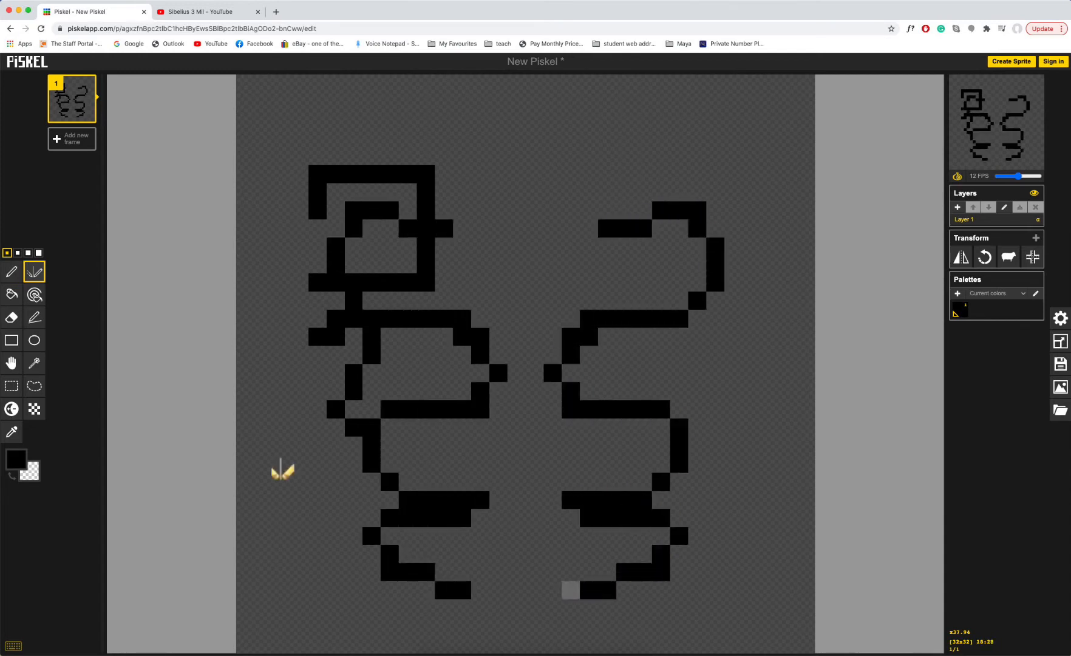
- Shift the whole drawing one pixel to the left and select the connected shape around the square with Shape selection
{"action": "left_click", "coordinate": [12, 363]}
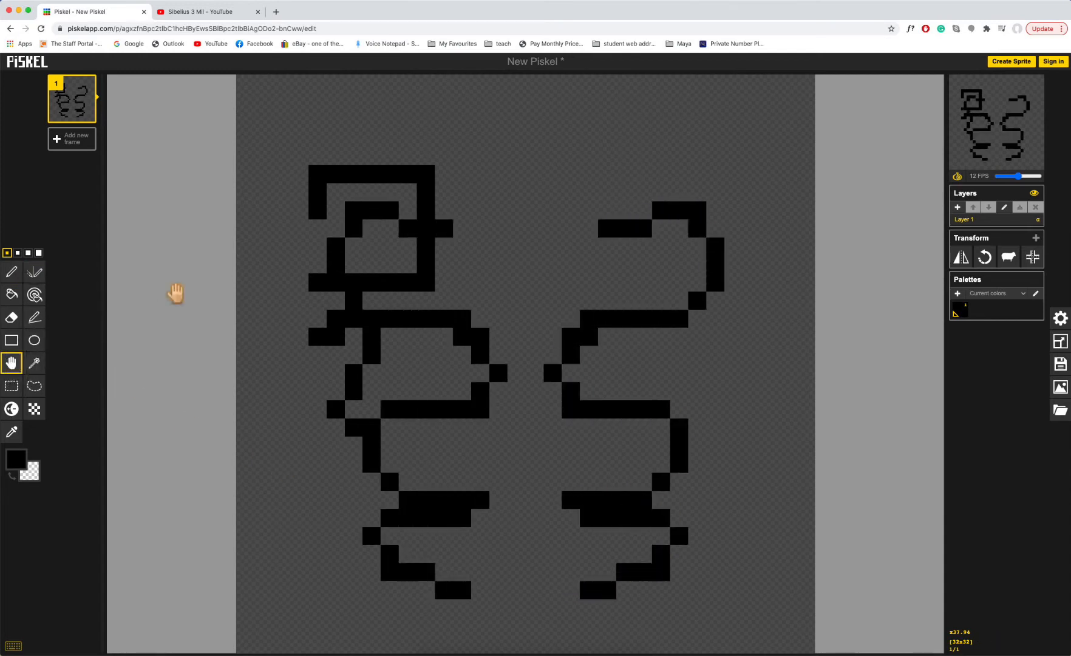
{"action": "mouse_move", "coordinate": [433, 240]}
{"action": "left_mouse_down"}
{"action": "mouse_move", "coordinate": [516, 170]}
{"action": "mouse_move", "coordinate": [383, 230]}
{"action": "mouse_move", "coordinate": [426, 274]}
{"action": "mouse_move", "coordinate": [411, 234]}
{"action": "mouse_move", "coordinate": [391, 234]}
{"action": "left_mouse_up"}
{"action": "left_click", "coordinate": [36, 364]}
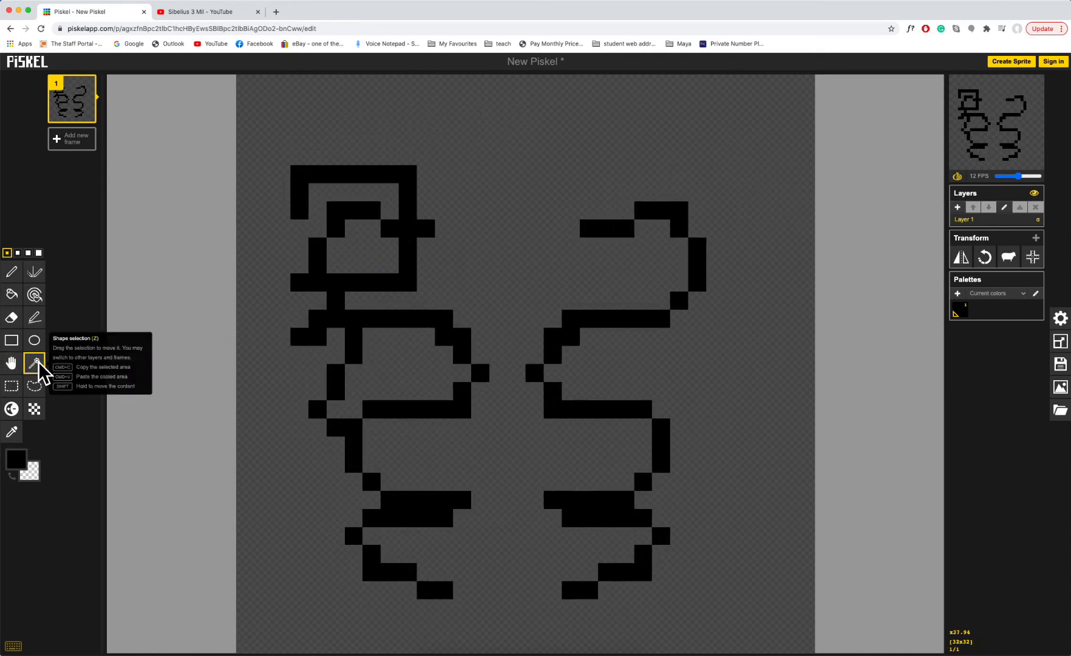
{"action": "left_click", "coordinate": [335, 322]}
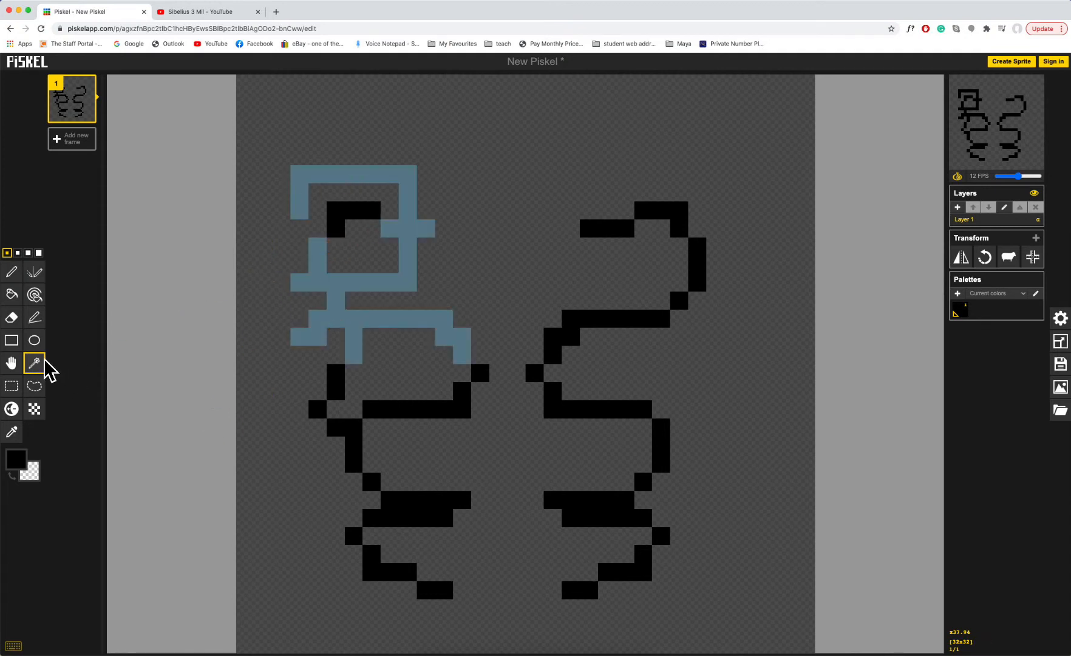
- Move the upper part of the right-hand wavy curve about four pixels left and two pixels up using a rectangular selection
{"action": "left_click", "coordinate": [12, 386]}
{"action": "left_click_drag", "start_coordinate": [552, 138], "coordinate": [769, 372]}
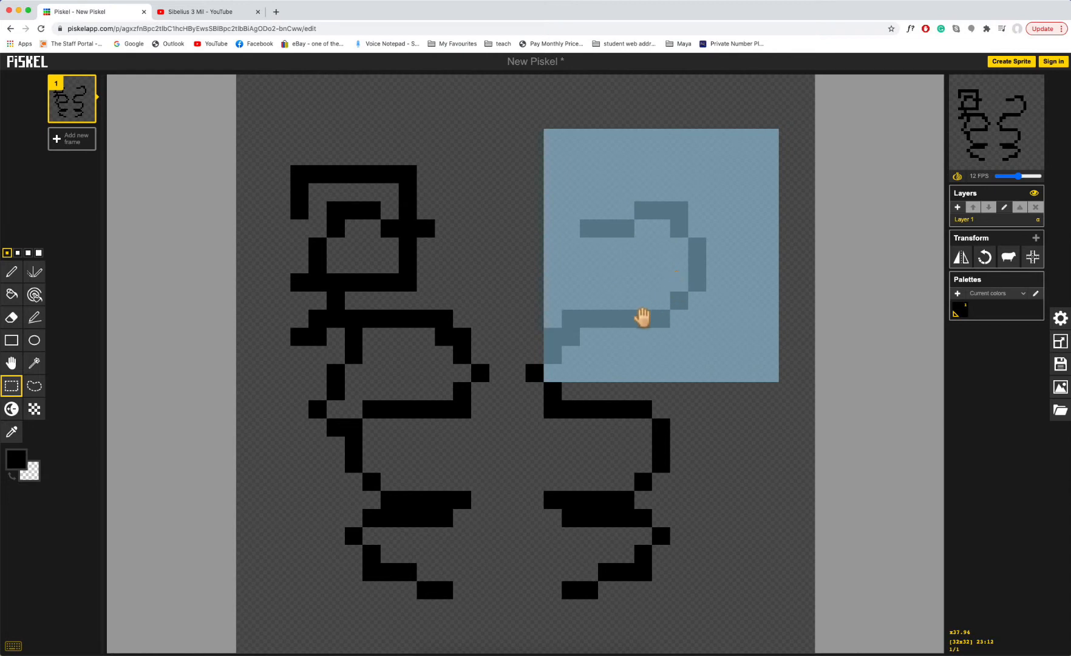
{"action": "left_click_drag", "start_coordinate": [642, 317], "coordinate": [620, 329]}
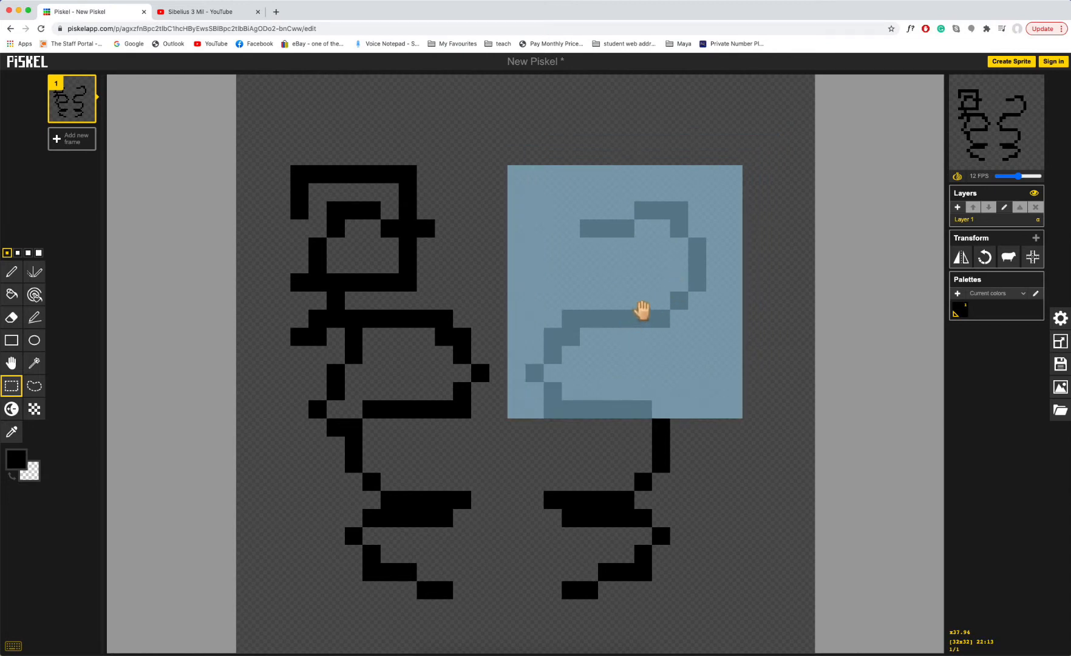
{"action": "left_click_drag", "start_coordinate": [651, 304], "coordinate": [566, 261]}
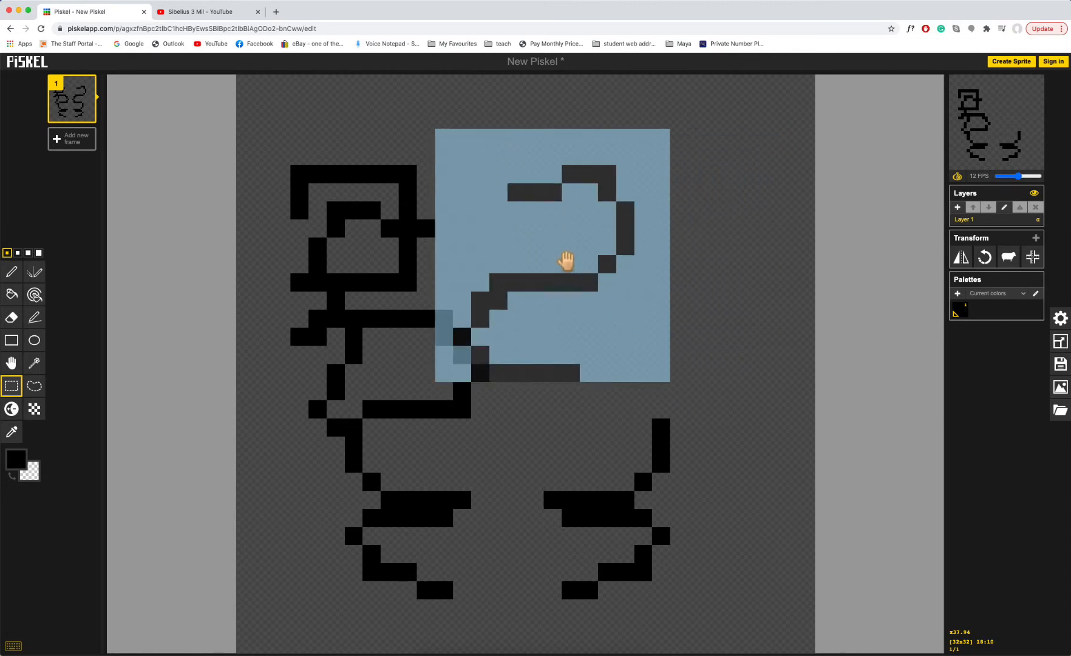
{"action": "left_click", "coordinate": [709, 237]}
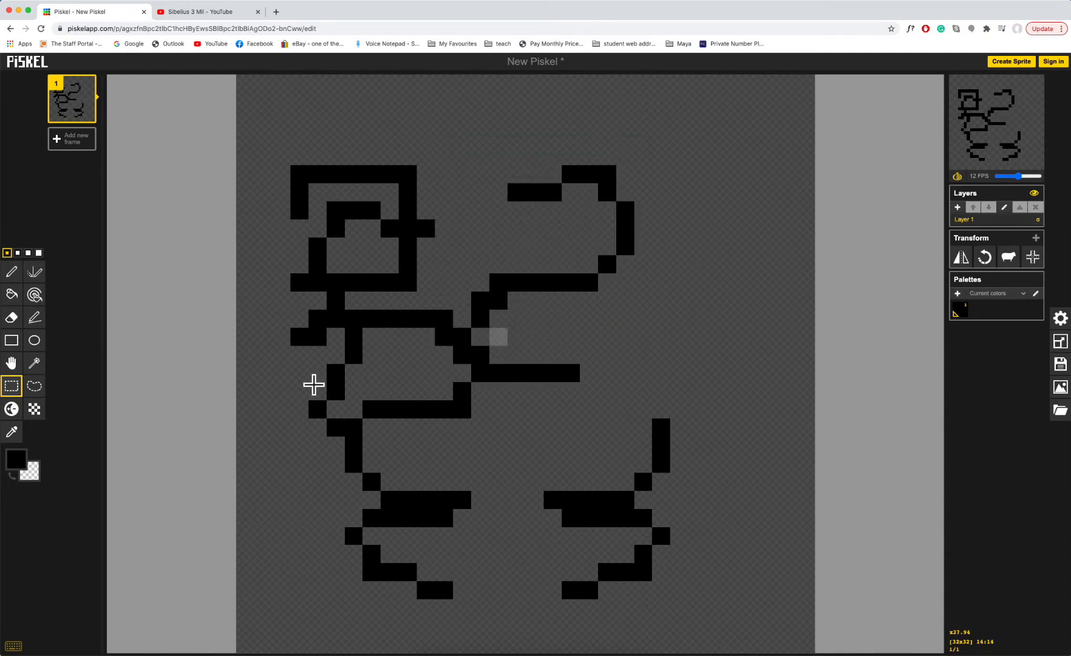
- Duplicate the first frame three times and add a blank fifth frame
{"action": "mouse_move", "coordinate": [74, 105]}
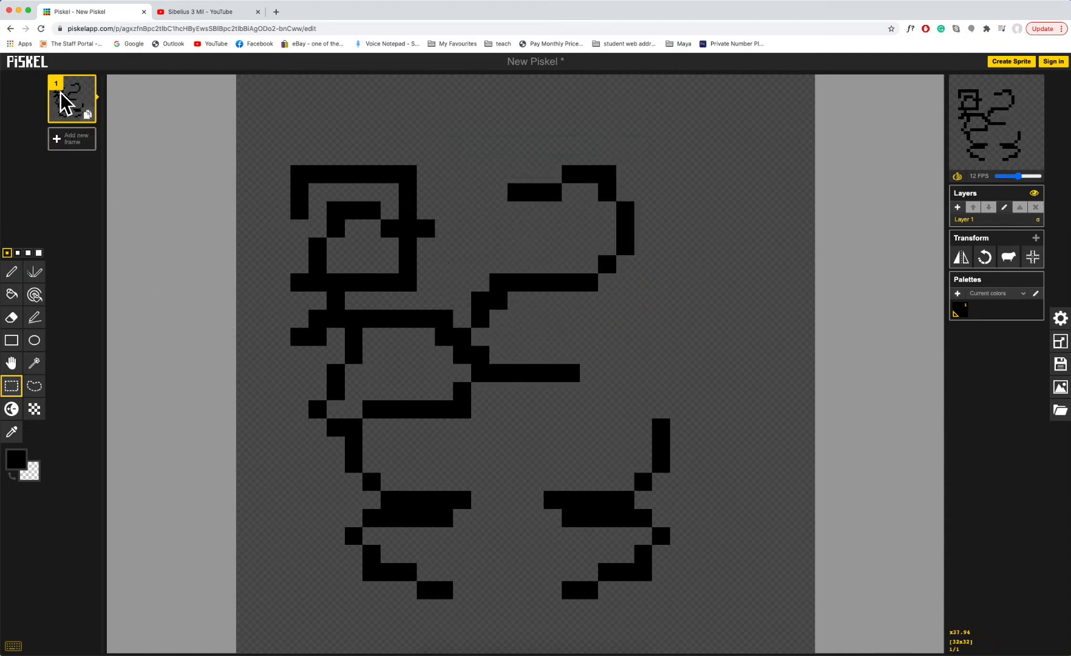
{"action": "left_click", "coordinate": [87, 115]}
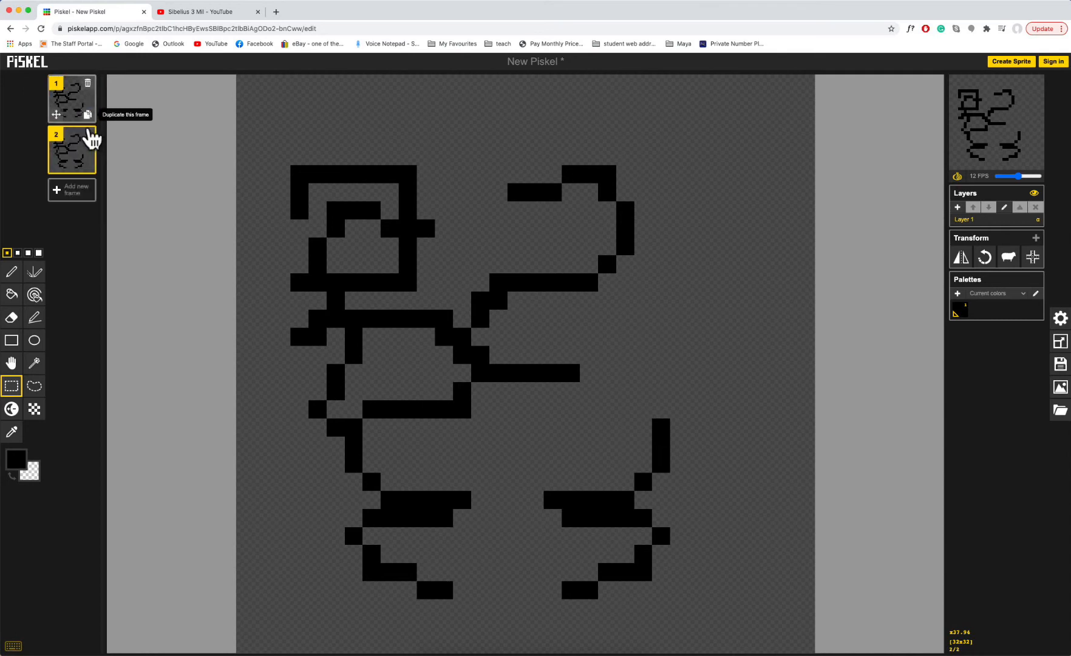
{"action": "left_click", "coordinate": [88, 114]}
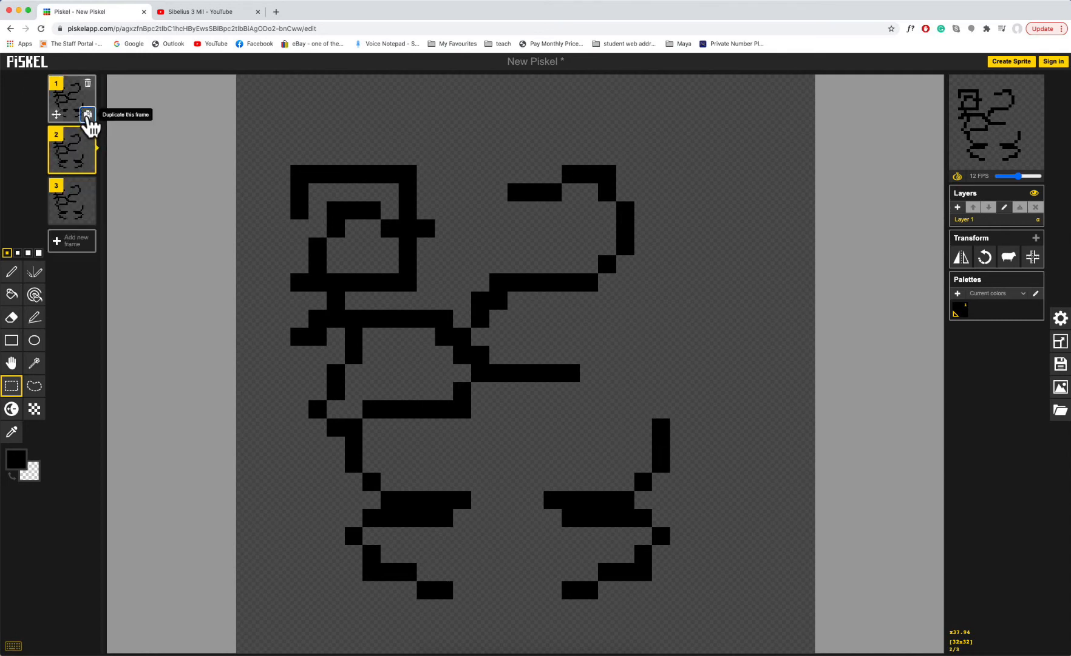
{"action": "left_click", "coordinate": [87, 115]}
{"action": "left_click", "coordinate": [78, 304]}
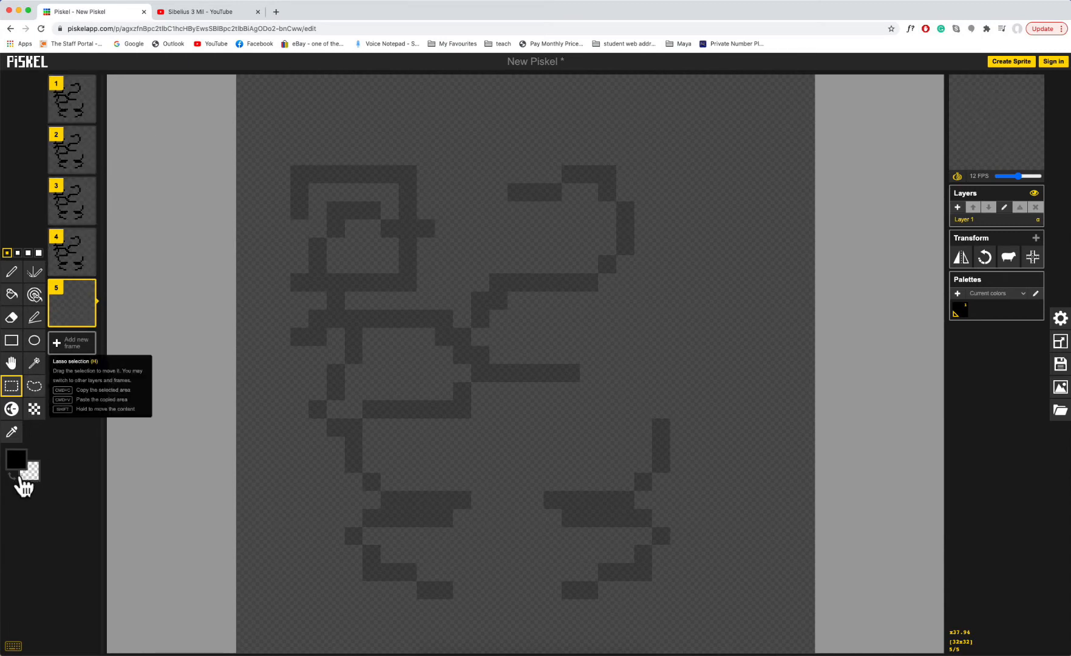
- Set the primary drawing colour to bright red
{"action": "left_click", "coordinate": [18, 460]}
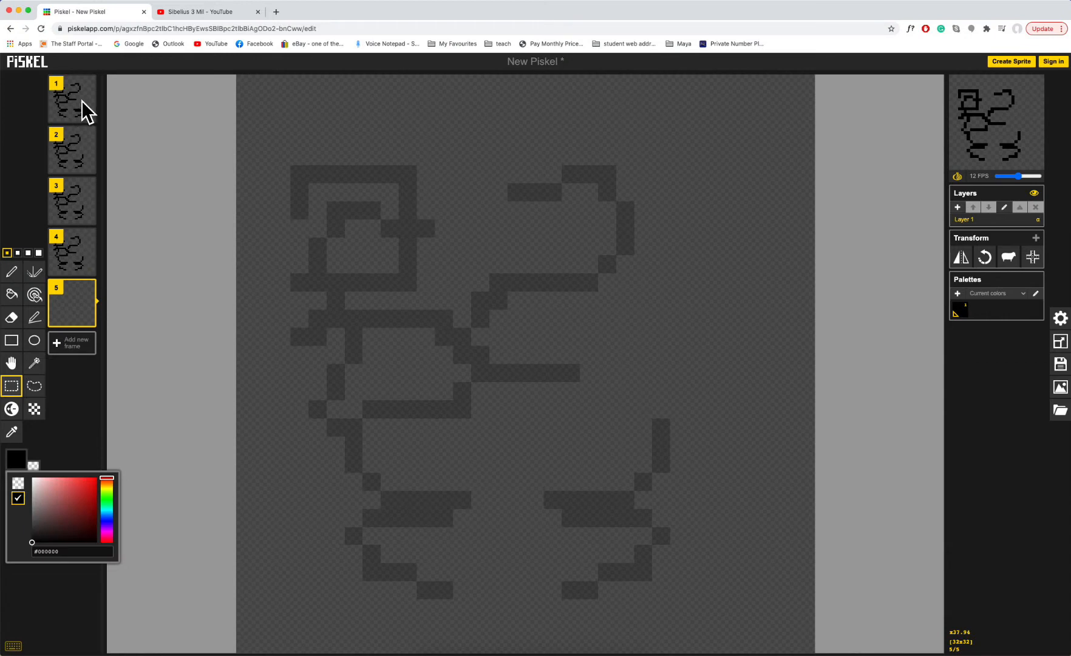
{"action": "left_click", "coordinate": [16, 460]}
{"action": "left_click_drag", "start_coordinate": [97, 497], "coordinate": [105, 466]}
{"action": "left_click", "coordinate": [147, 141]}
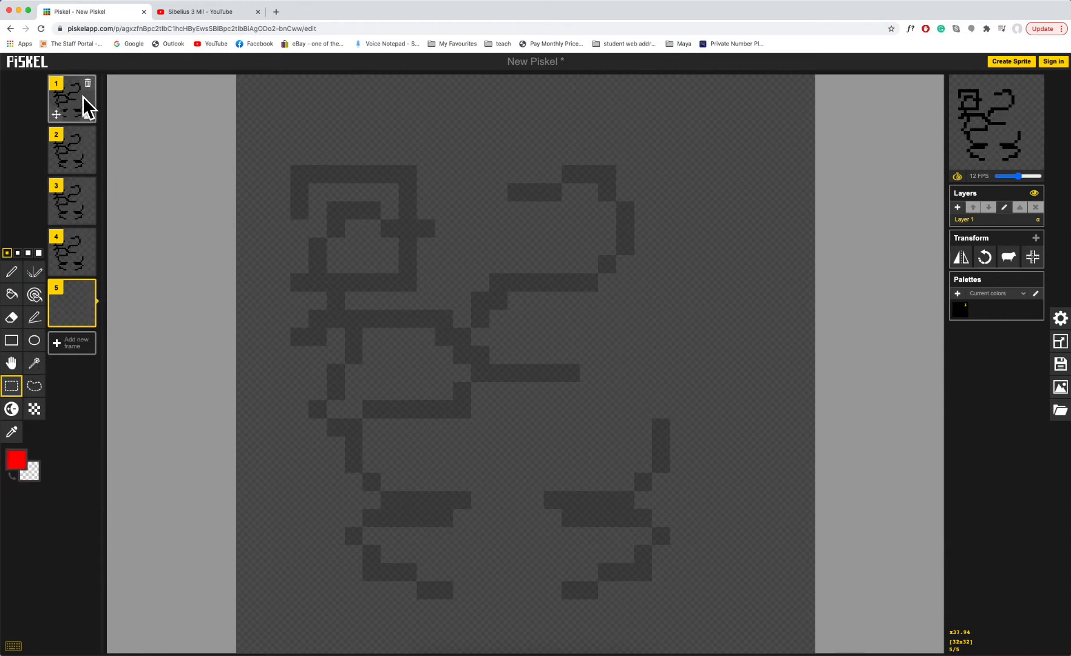
- Go back and forth through the frames to compare their drawings, ending on frame 1
{"action": "key", "text": "Up"}
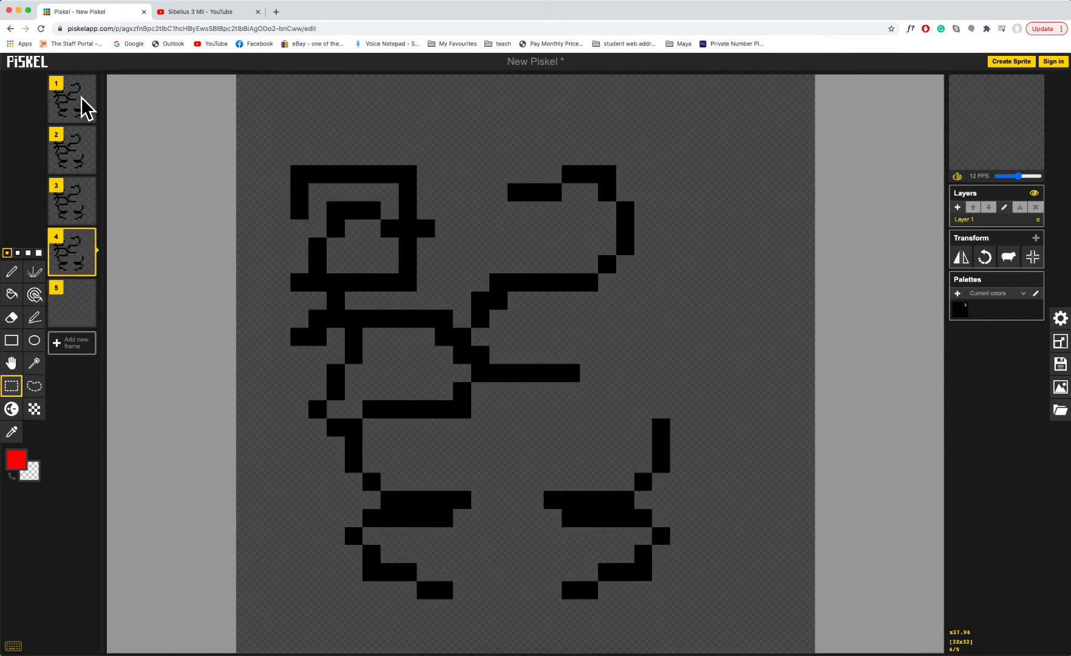
{"action": "key", "text": "Up"}
{"action": "key", "text": "Up"}
{"action": "key", "text": "Up"}
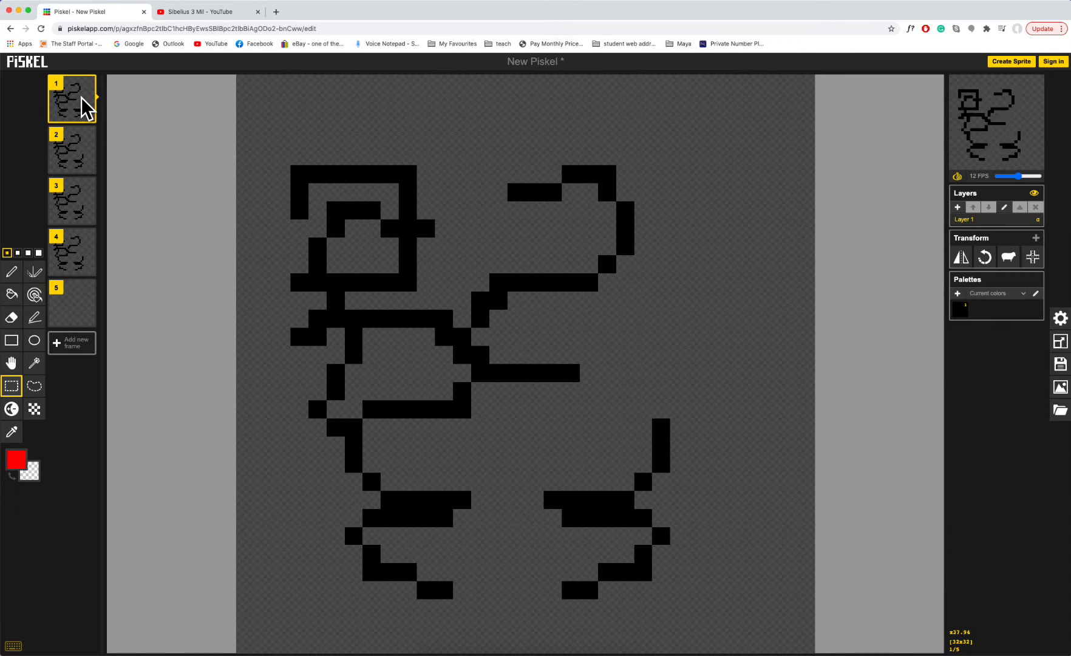
{"action": "key", "text": "Down"}
{"action": "key", "text": "Down"}
{"action": "key", "text": "Up"}
{"action": "key", "text": "Up"}
- Draw red freehand Pen strokes down the upper middle of frame 1 and along the right side of the drawing in frame 2
{"action": "left_click", "coordinate": [11, 271]}
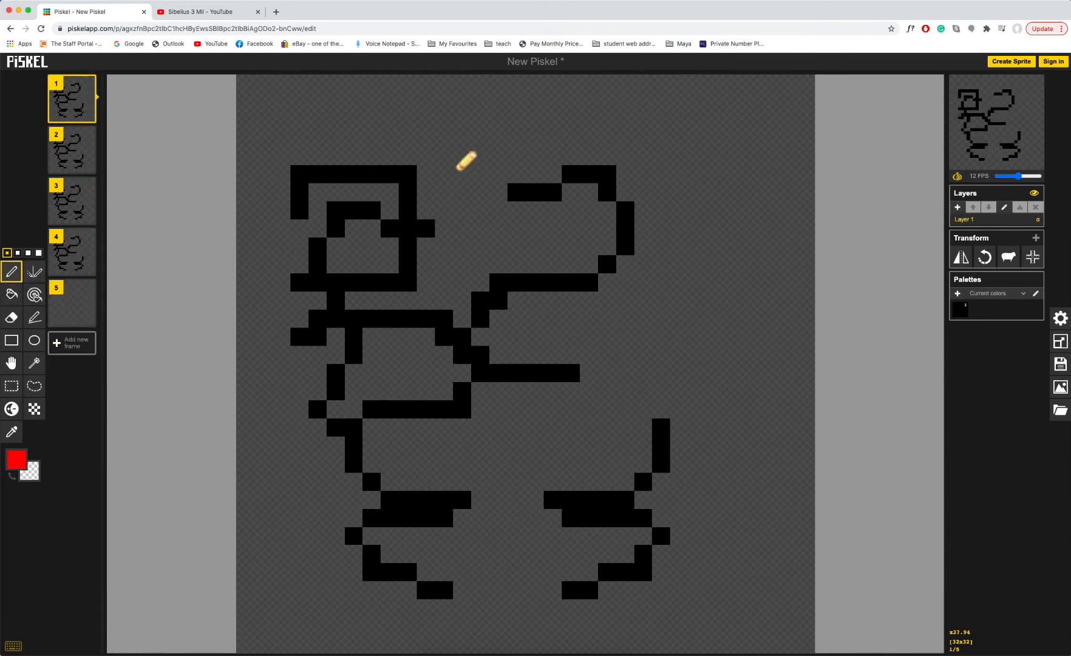
{"action": "left_click_drag", "start_coordinate": [462, 191], "coordinate": [447, 209]}
{"action": "mouse_move", "coordinate": [453, 267]}
{"action": "left_mouse_down"}
{"action": "mouse_move", "coordinate": [527, 416]}
{"action": "mouse_move", "coordinate": [552, 489]}
{"action": "left_mouse_up"}
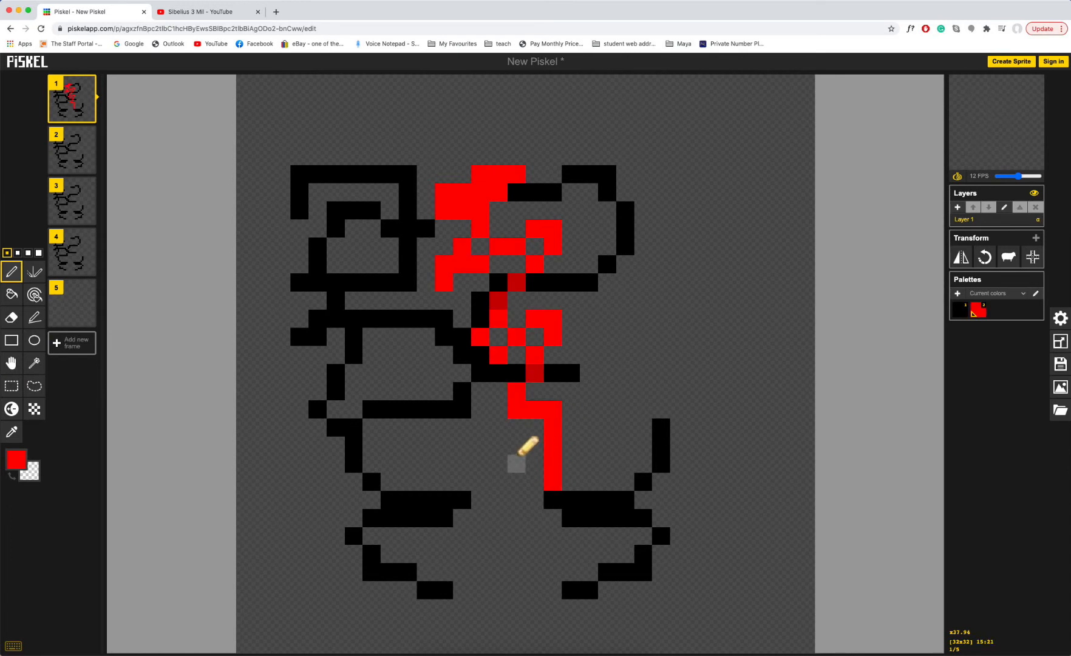
{"action": "key", "text": "Down"}
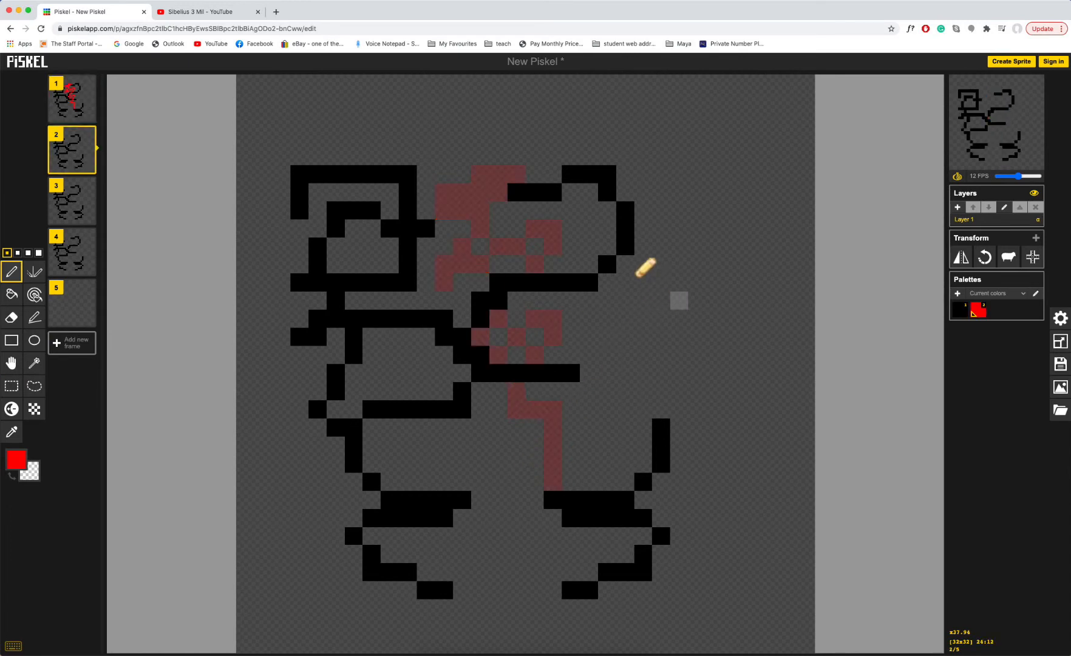
{"action": "left_click_drag", "start_coordinate": [637, 264], "coordinate": [703, 264]}
{"action": "mouse_move", "coordinate": [695, 321]}
{"action": "left_mouse_down"}
{"action": "mouse_move", "coordinate": [736, 442]}
{"action": "mouse_move", "coordinate": [715, 465]}
{"action": "left_mouse_up"}
- Draw red freehand strokes along the bottom of the drawing in frame 3 and up the left side in frame 4
{"action": "key", "text": "Down"}
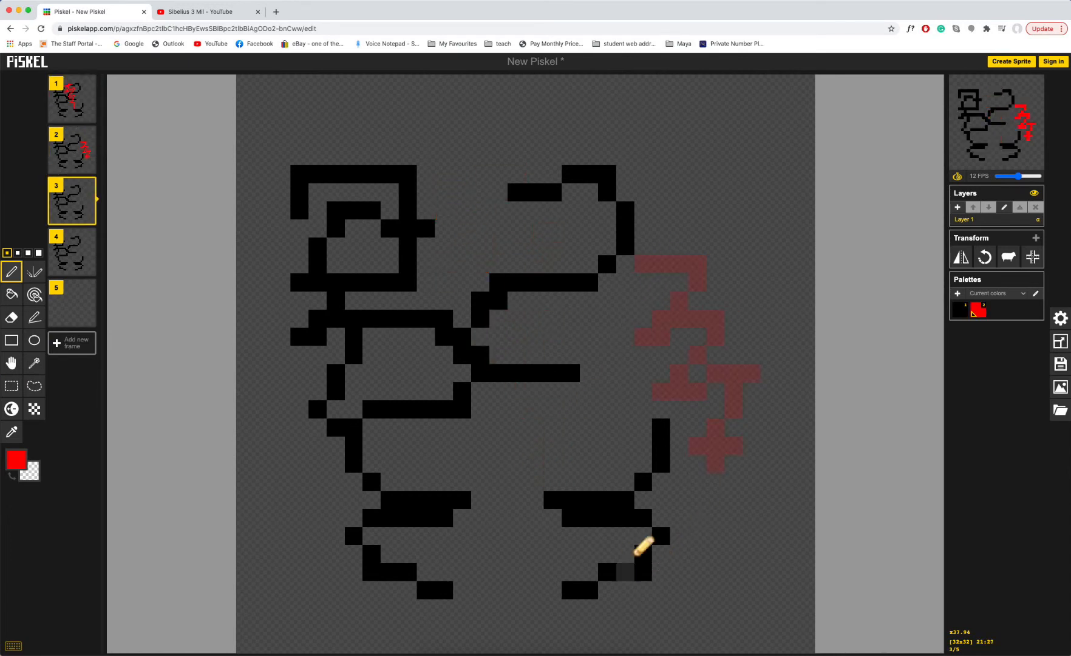
{"action": "mouse_move", "coordinate": [643, 571]}
{"action": "left_mouse_down"}
{"action": "mouse_move", "coordinate": [598, 524]}
{"action": "mouse_move", "coordinate": [534, 576]}
{"action": "left_mouse_up"}
{"action": "key", "text": "Down"}
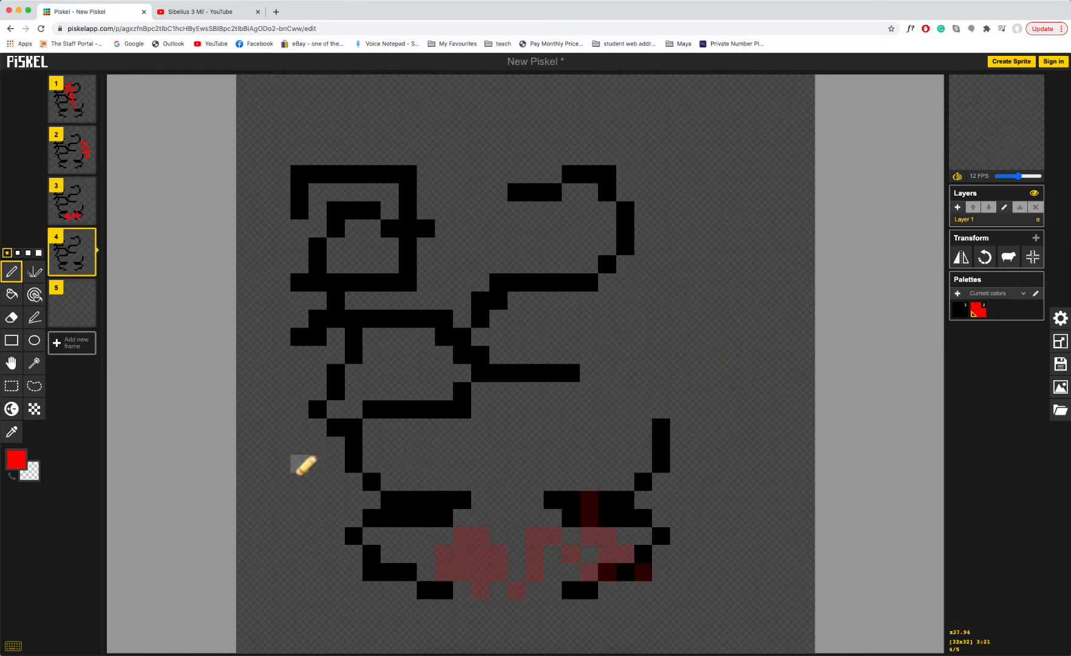
{"action": "mouse_move", "coordinate": [299, 479]}
{"action": "left_mouse_down"}
{"action": "mouse_move", "coordinate": [288, 311]}
{"action": "mouse_move", "coordinate": [262, 246]}
{"action": "left_mouse_up"}
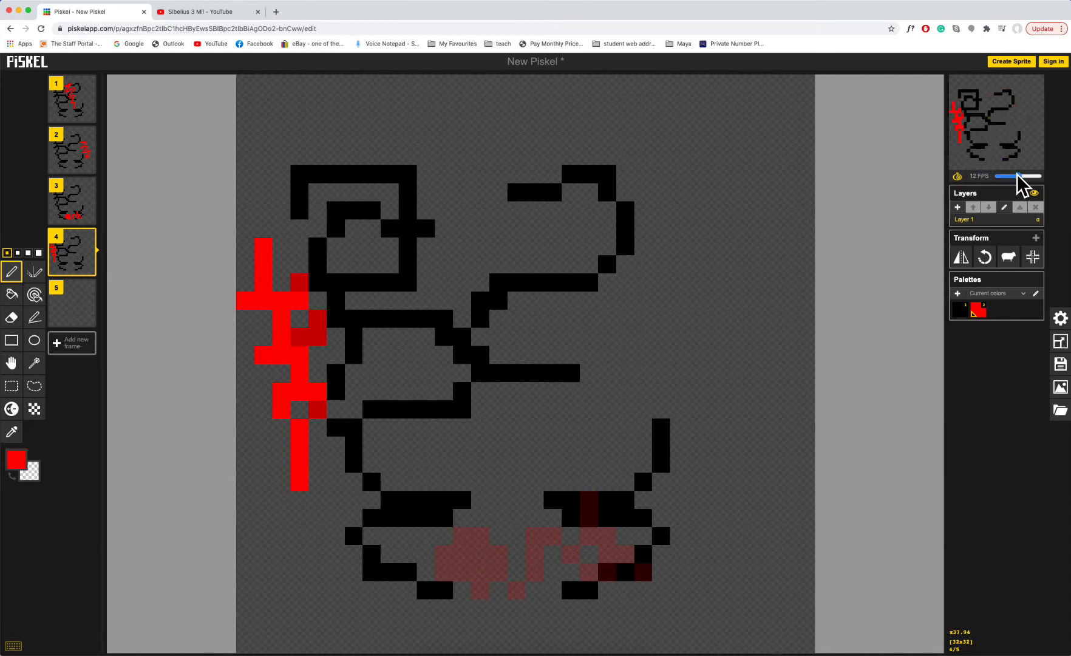
- Set the animation preview speed to 11 FPS and switch the onion skin off and back on
{"action": "left_click_drag", "start_coordinate": [1002, 175], "coordinate": [999, 178]}
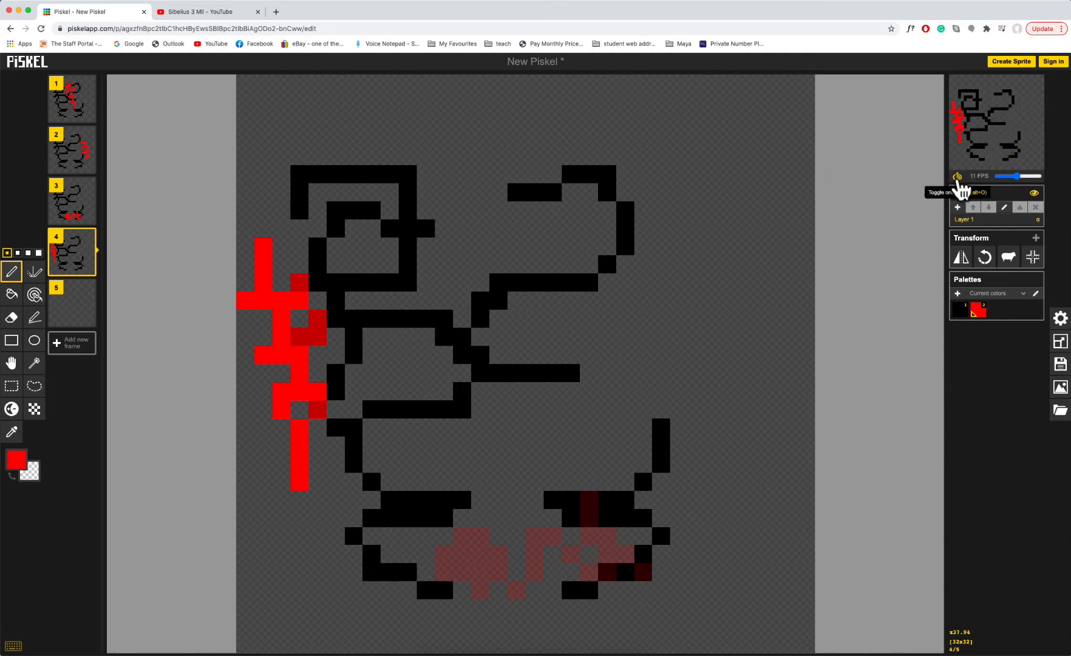
{"action": "left_click", "coordinate": [958, 180]}
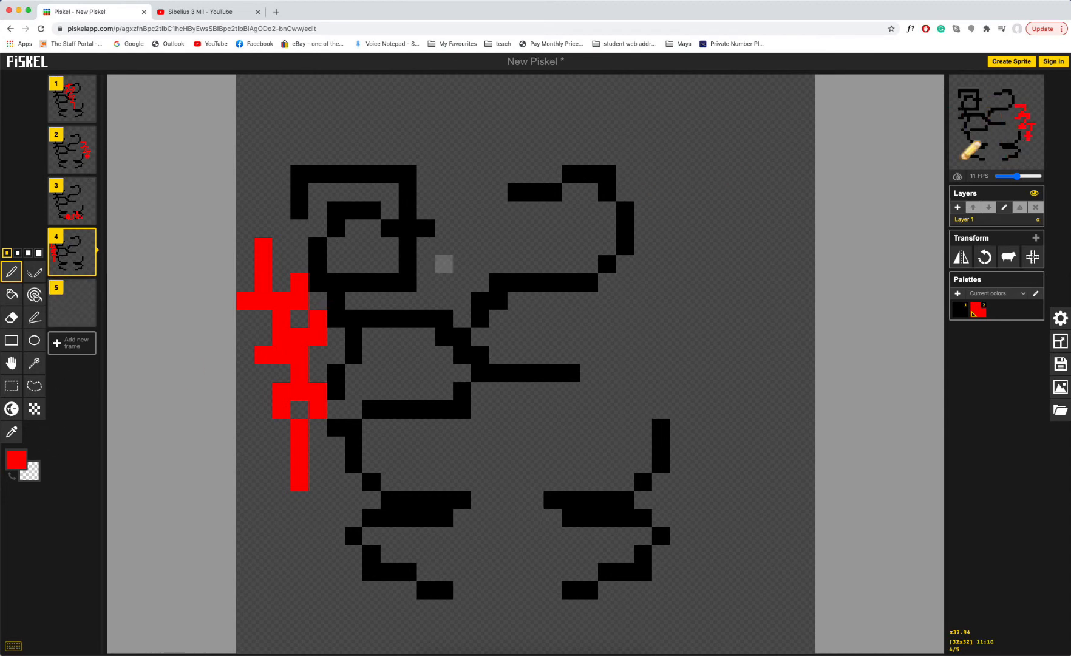
{"action": "left_click", "coordinate": [957, 176]}
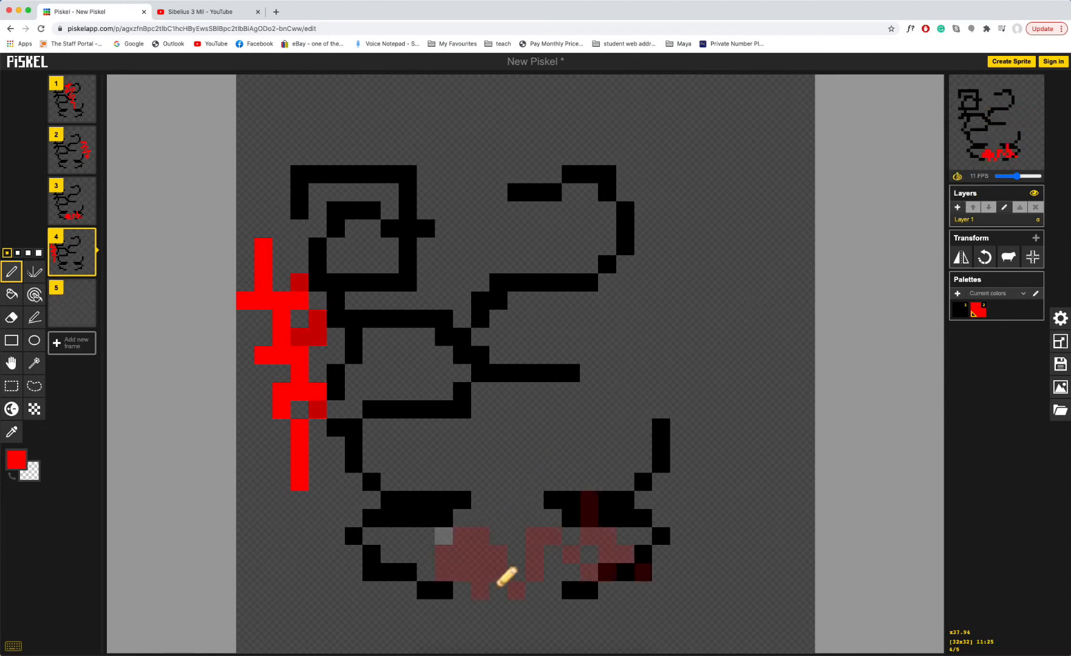
- Go through all five frames with the onion skin on to examine how neighbouring frames overlap, ending on frame 1
{"action": "key", "text": "Up"}
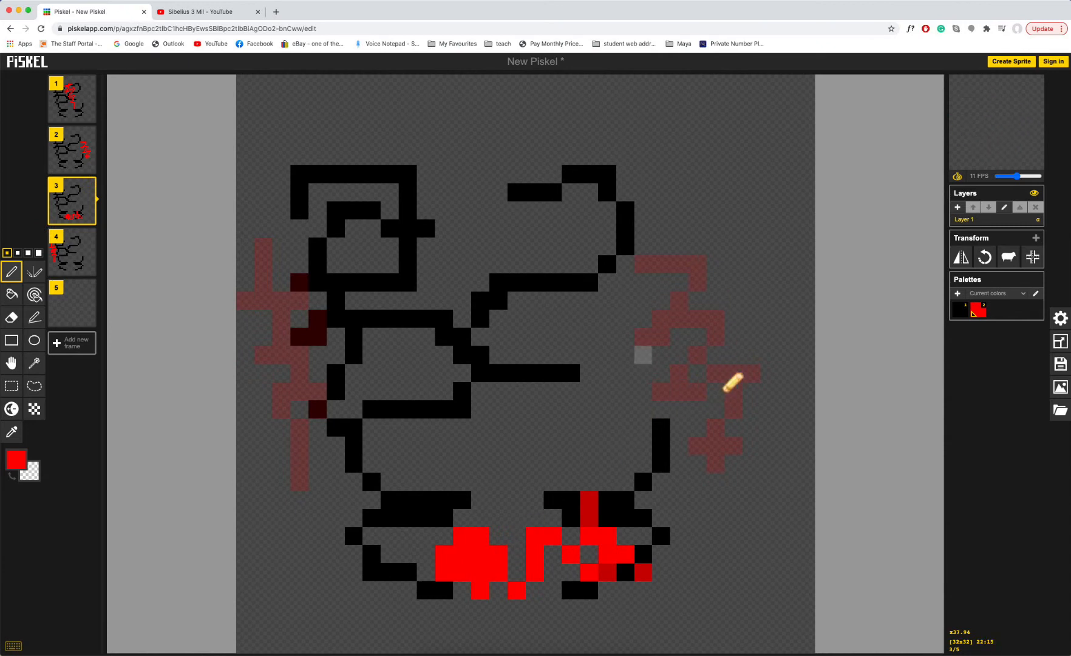
{"action": "key", "text": "Up"}
{"action": "key", "text": "Up"}
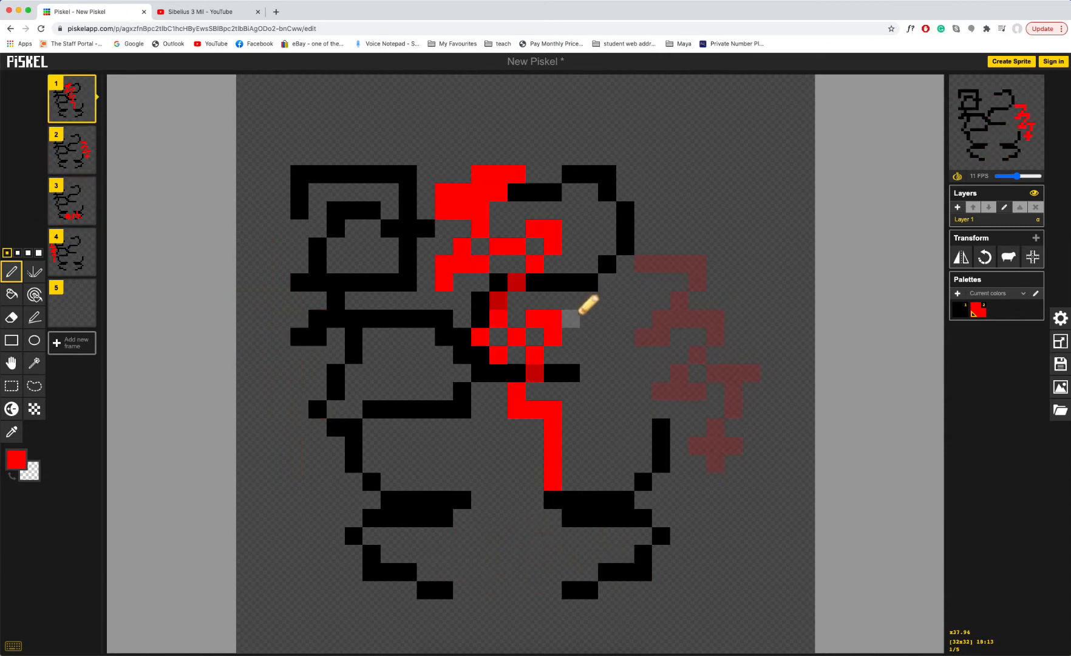
{"action": "key", "text": "Down"}
{"action": "key", "text": "Down"}
{"action": "key", "text": "Down"}
{"action": "key", "text": "Down"}
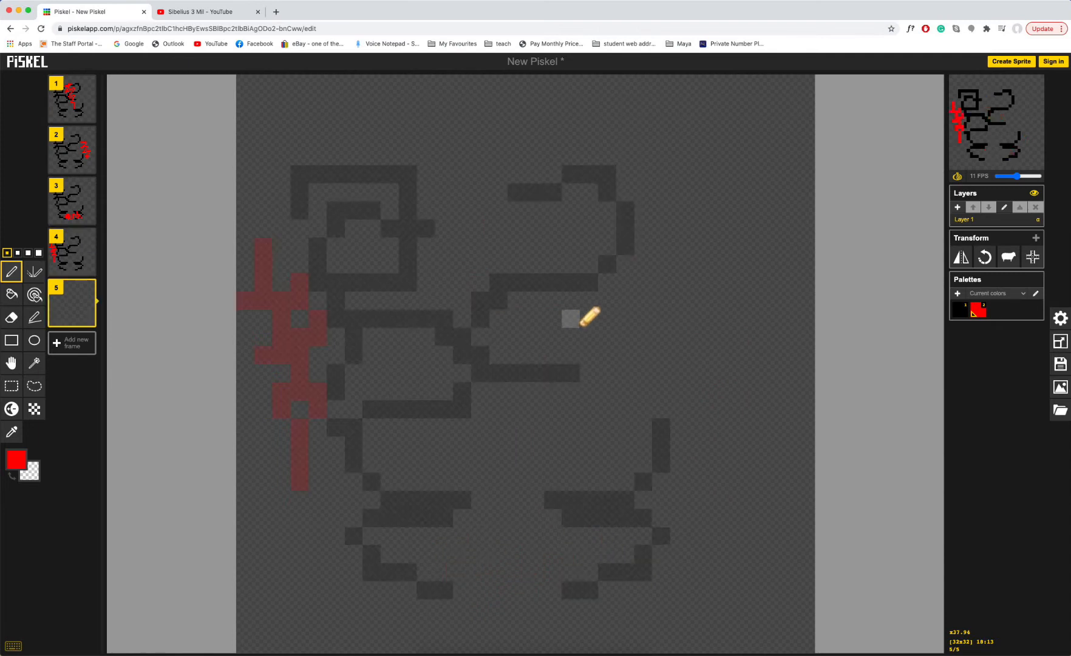
{"action": "key", "text": "Up"}
{"action": "key", "text": "Up"}
{"action": "key", "text": "Up"}
{"action": "key", "text": "Up"}
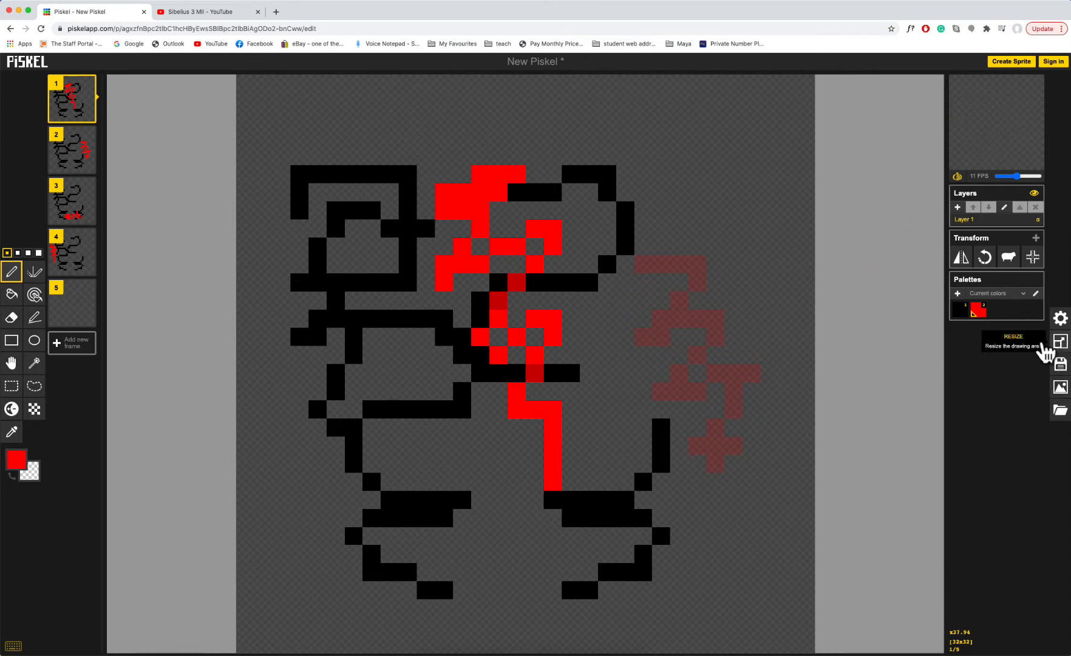
- Reload the editor page and discard the unsaved test drawing to start with a blank sprite
{"action": "left_click", "coordinate": [43, 30]}
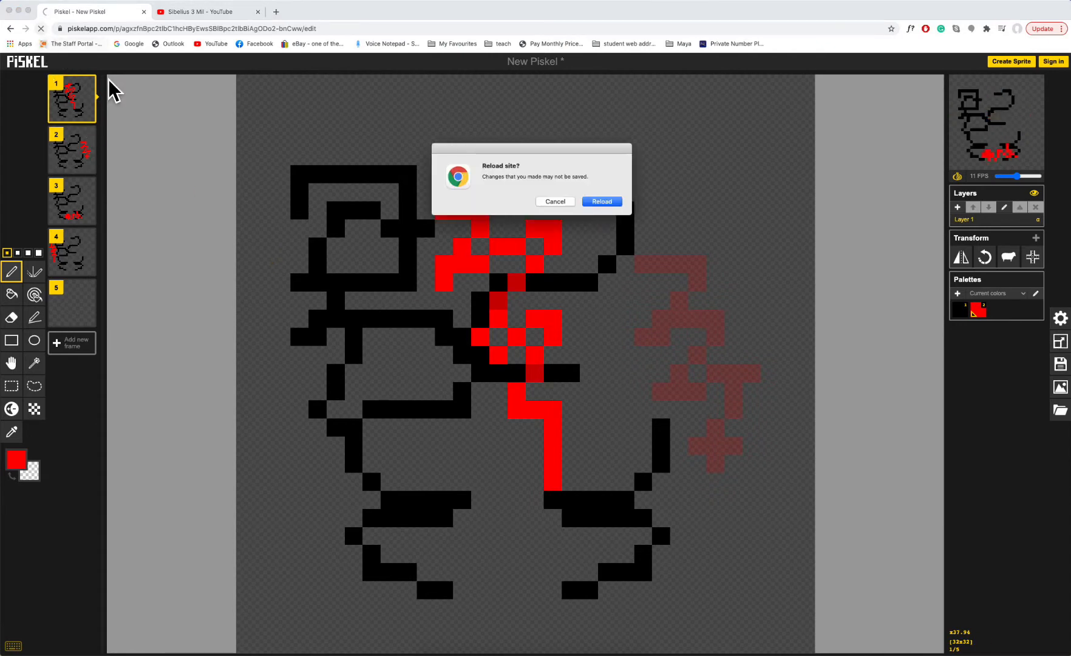
{"action": "left_click", "coordinate": [618, 201]}
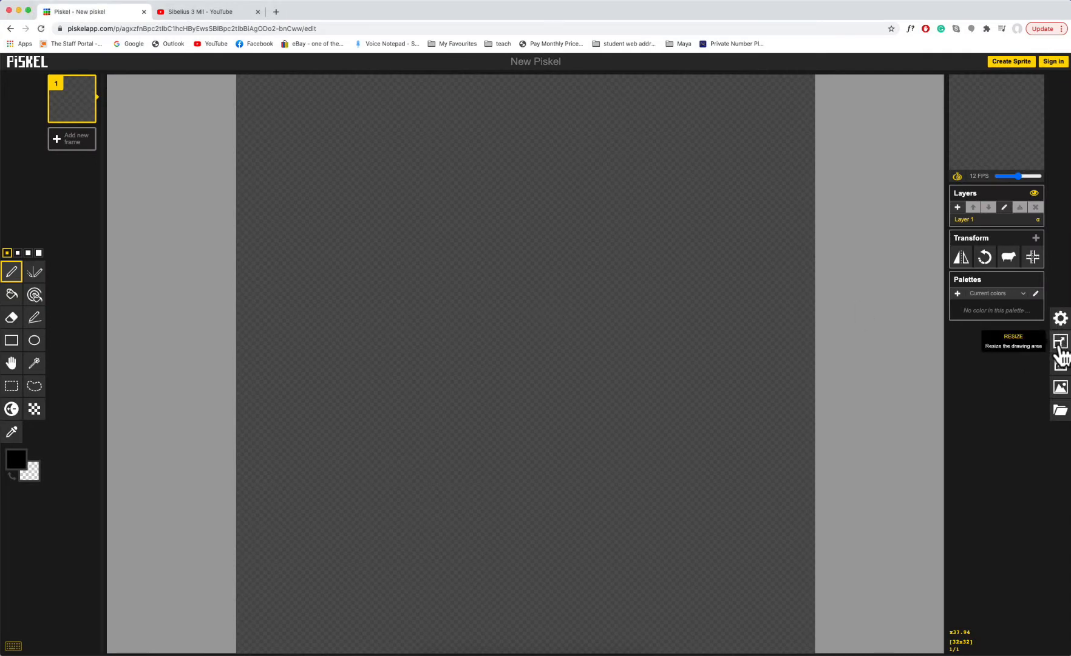
- Resize the blank canvas to 200 px wide and 200 px high
{"action": "left_click", "coordinate": [1059, 342]}
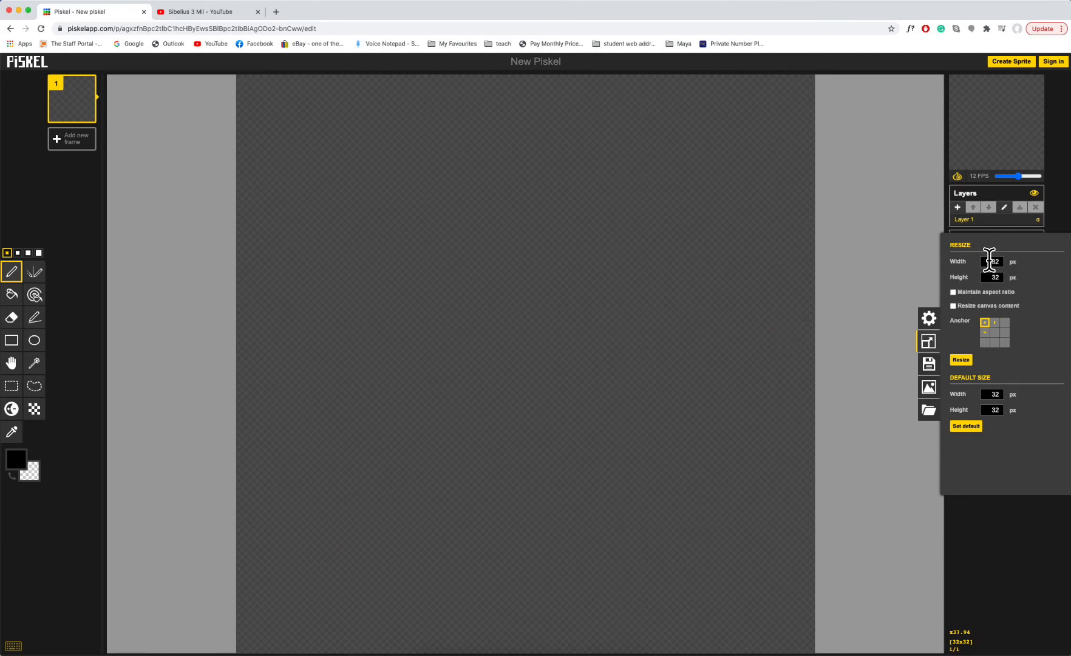
{"action": "double_click", "coordinate": [990, 261]}
{"action": "left_click", "coordinate": [989, 277]}
{"action": "left_click", "coordinate": [963, 359]}
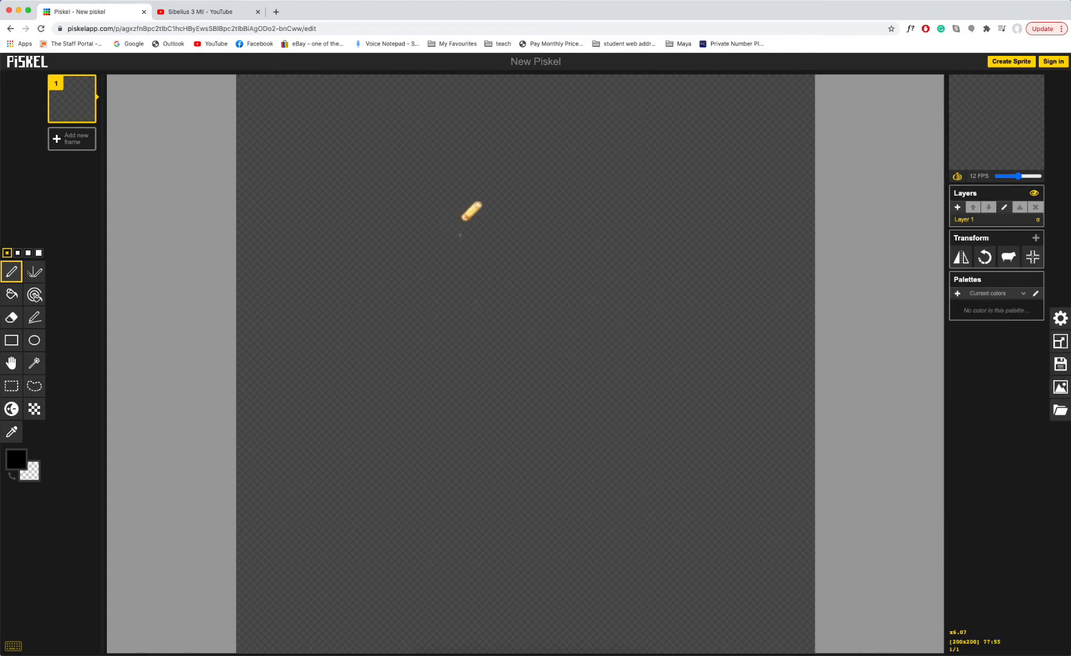
- Draw black freehand pencil test curves and short strokes around the middle of the 200 x 200 canvas
{"action": "left_click_drag", "start_coordinate": [461, 213], "coordinate": [448, 217]}
{"action": "mouse_move", "coordinate": [380, 312]}
{"action": "left_mouse_down"}
{"action": "mouse_move", "coordinate": [472, 394]}
{"action": "mouse_move", "coordinate": [623, 277]}
{"action": "mouse_move", "coordinate": [662, 406]}
{"action": "mouse_move", "coordinate": [563, 351]}
{"action": "mouse_move", "coordinate": [567, 236]}
{"action": "mouse_move", "coordinate": [498, 267]}
{"action": "left_mouse_up"}
{"action": "mouse_move", "coordinate": [497, 338]}
{"action": "left_mouse_down"}
{"action": "mouse_move", "coordinate": [516, 436]}
{"action": "mouse_move", "coordinate": [542, 490]}
{"action": "mouse_move", "coordinate": [502, 414]}
{"action": "mouse_move", "coordinate": [564, 399]}
{"action": "left_mouse_up"}
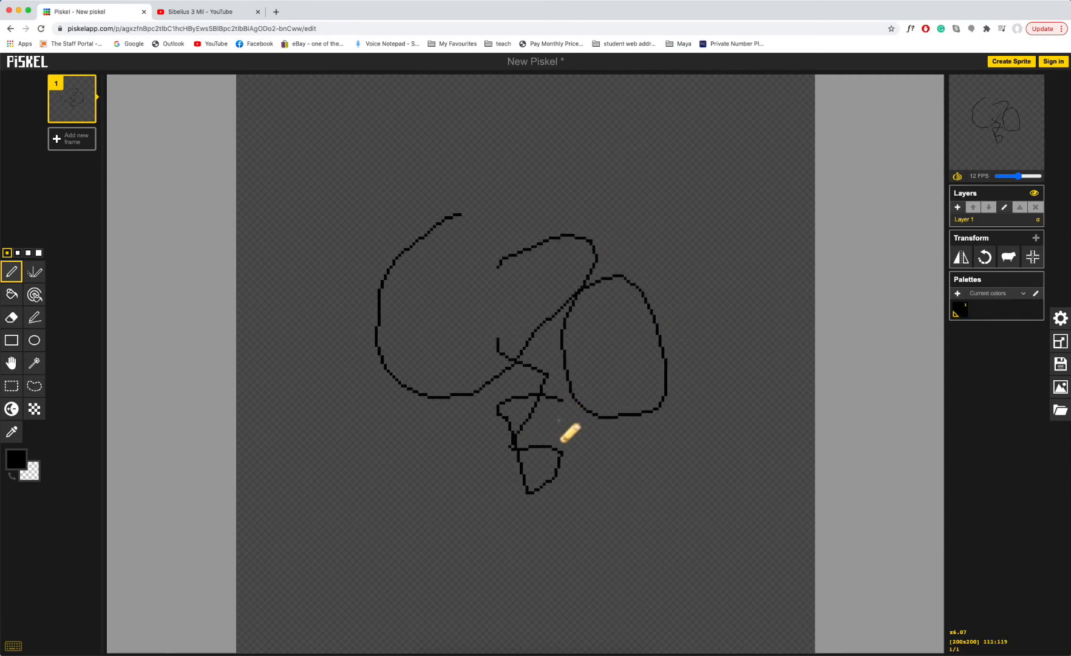
{"action": "mouse_move", "coordinate": [652, 468]}
{"action": "left_mouse_down"}
{"action": "mouse_move", "coordinate": [679, 390]}
{"action": "mouse_move", "coordinate": [623, 391]}
{"action": "mouse_move", "coordinate": [581, 438]}
{"action": "left_mouse_up"}
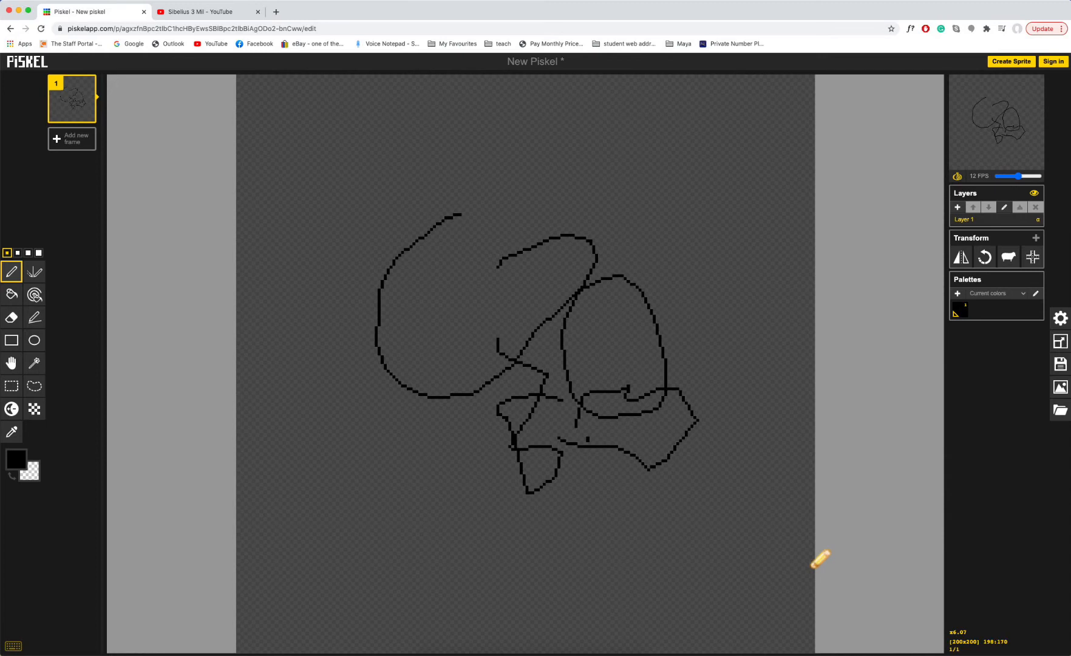
{"action": "mouse_move", "coordinate": [497, 266]}
{"action": "left_mouse_down"}
{"action": "mouse_move", "coordinate": [517, 295]}
{"action": "mouse_move", "coordinate": [487, 338]}
{"action": "mouse_move", "coordinate": [442, 233]}
{"action": "mouse_move", "coordinate": [435, 243]}
{"action": "mouse_move", "coordinate": [477, 347]}
{"action": "mouse_move", "coordinate": [391, 283]}
{"action": "left_mouse_up"}
{"action": "left_click_drag", "start_coordinate": [464, 393], "coordinate": [401, 347]}
{"action": "left_click_drag", "start_coordinate": [481, 460], "coordinate": [443, 414]}
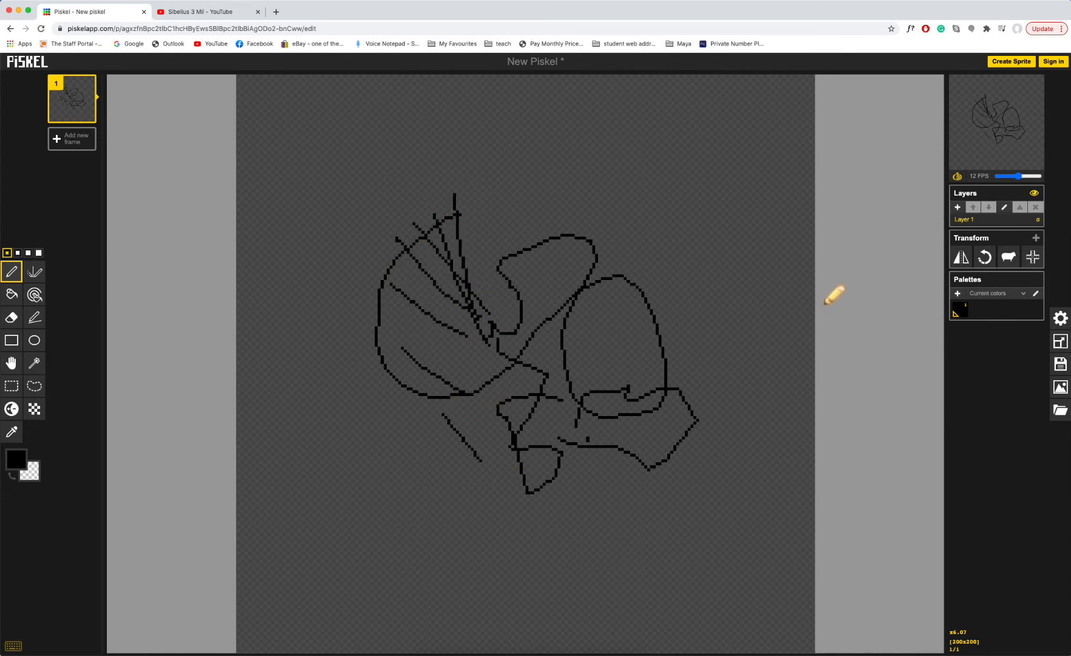
- Reload the editor page again and discard the unsaved 200 x 200 doodle
{"action": "left_click", "coordinate": [41, 28]}
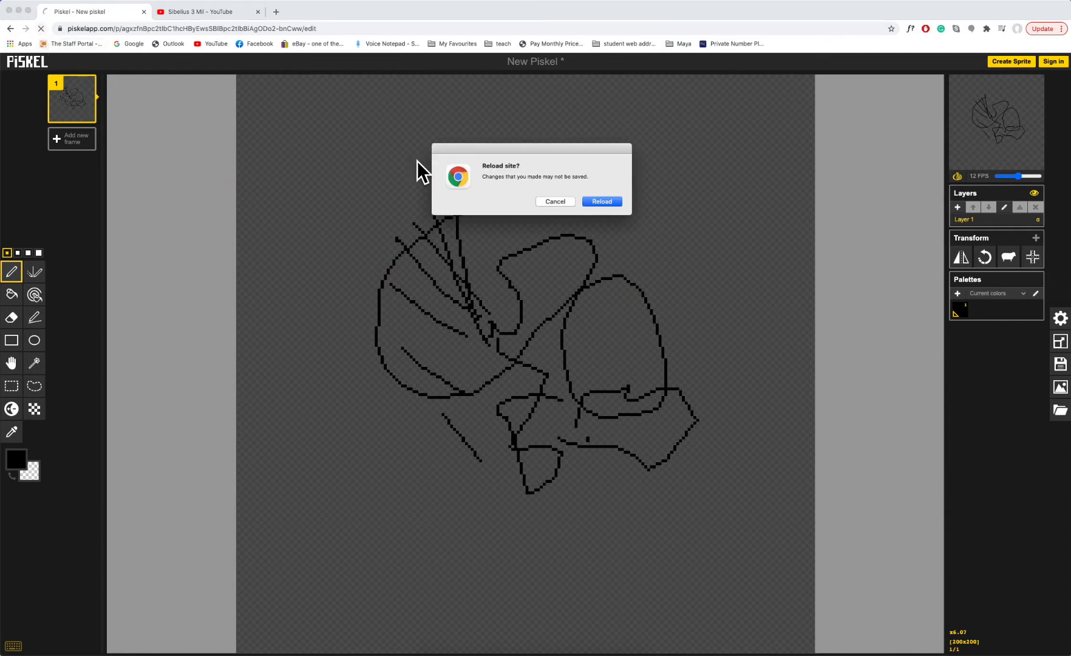
{"action": "left_click", "coordinate": [607, 202]}
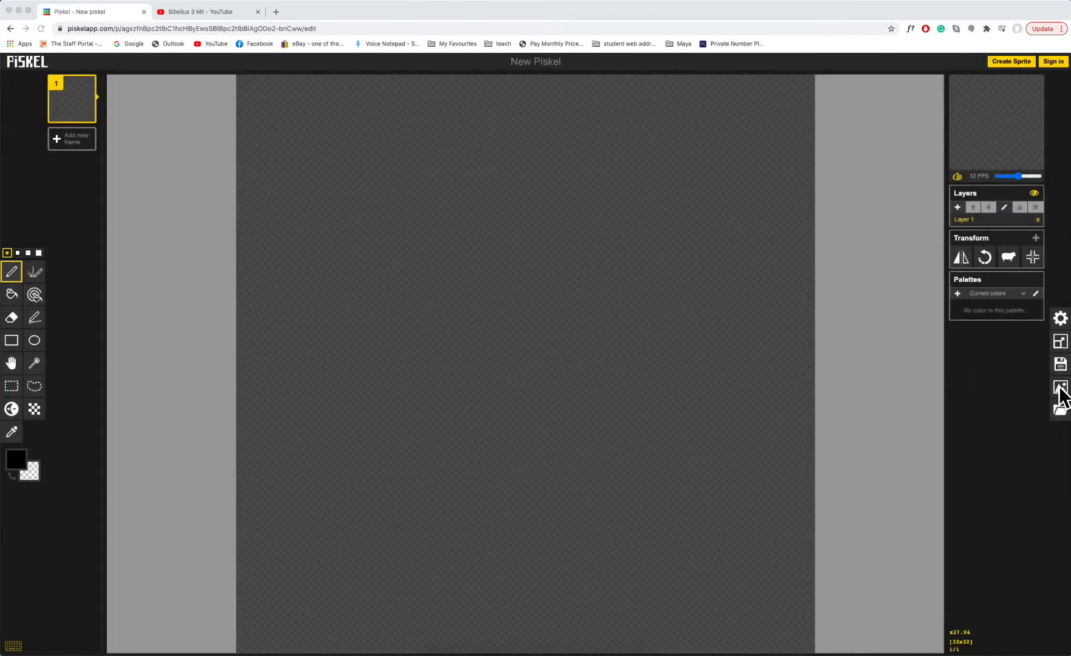
{"action": "left_click", "coordinate": [1023, 403]}
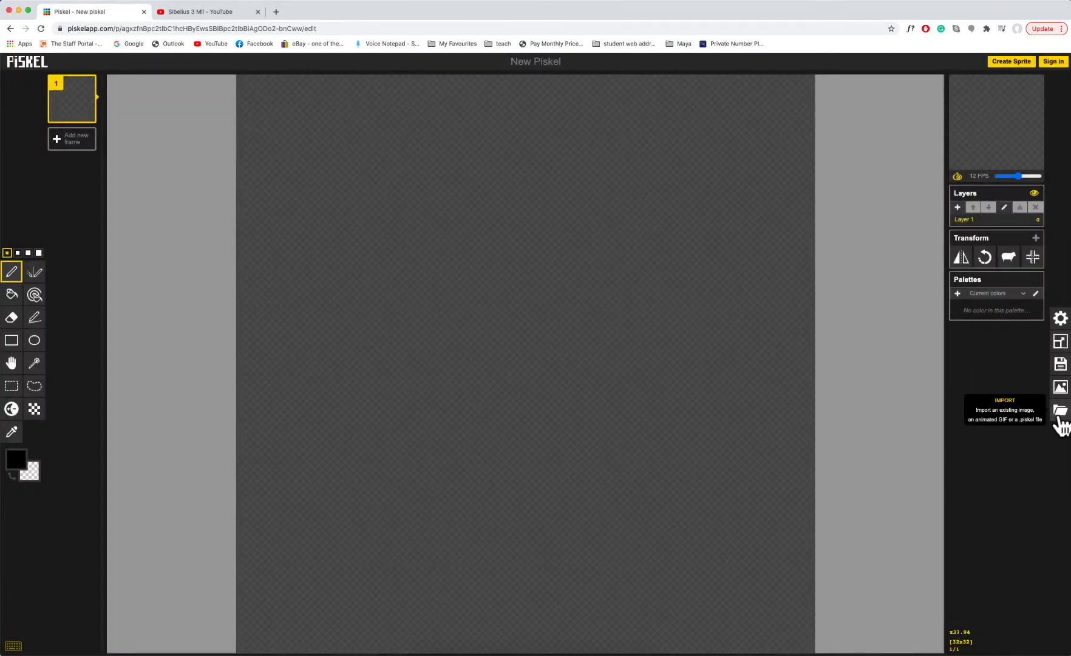
- Import picture to import.png as a single image at 300 x 300, replacing the current animation
{"action": "left_click", "coordinate": [1060, 415]}
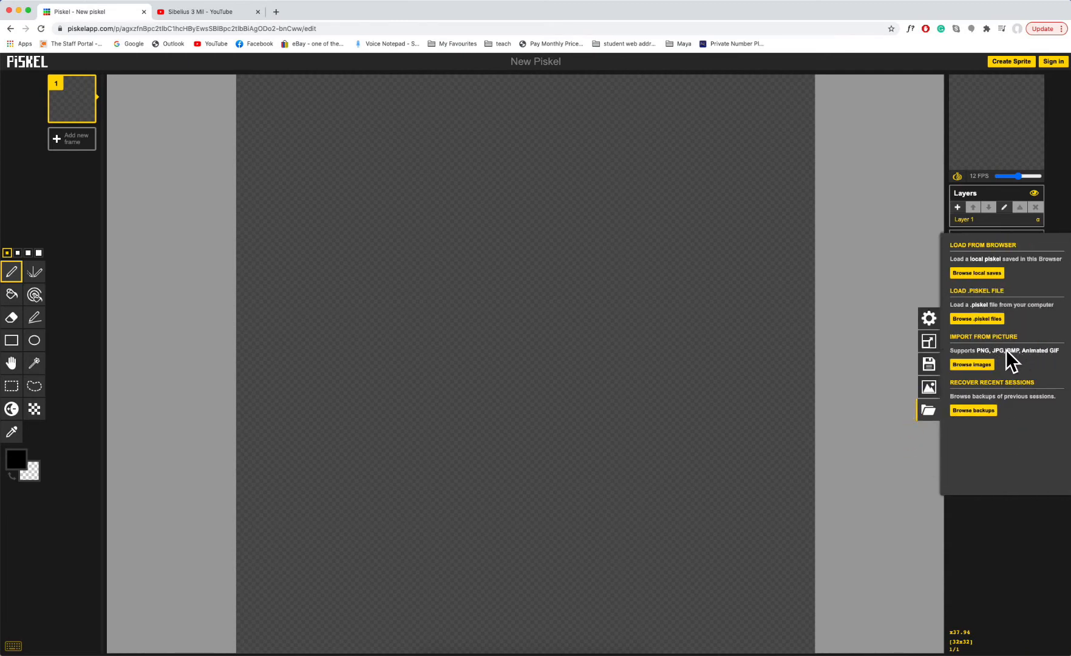
{"action": "left_click", "coordinate": [971, 364]}
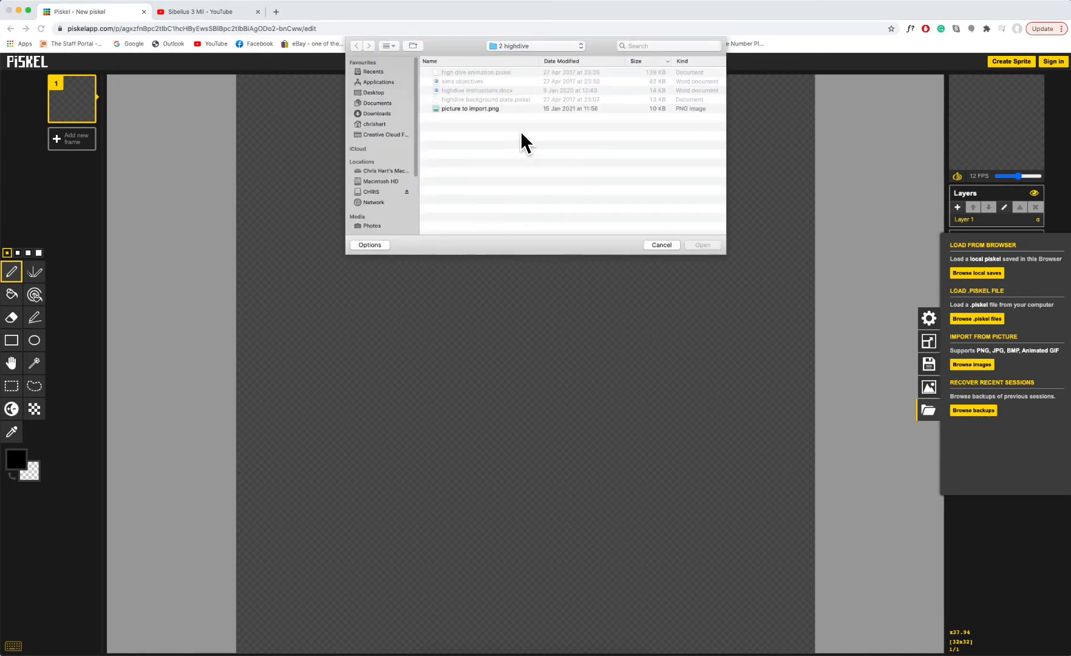
{"action": "left_click", "coordinate": [478, 108]}
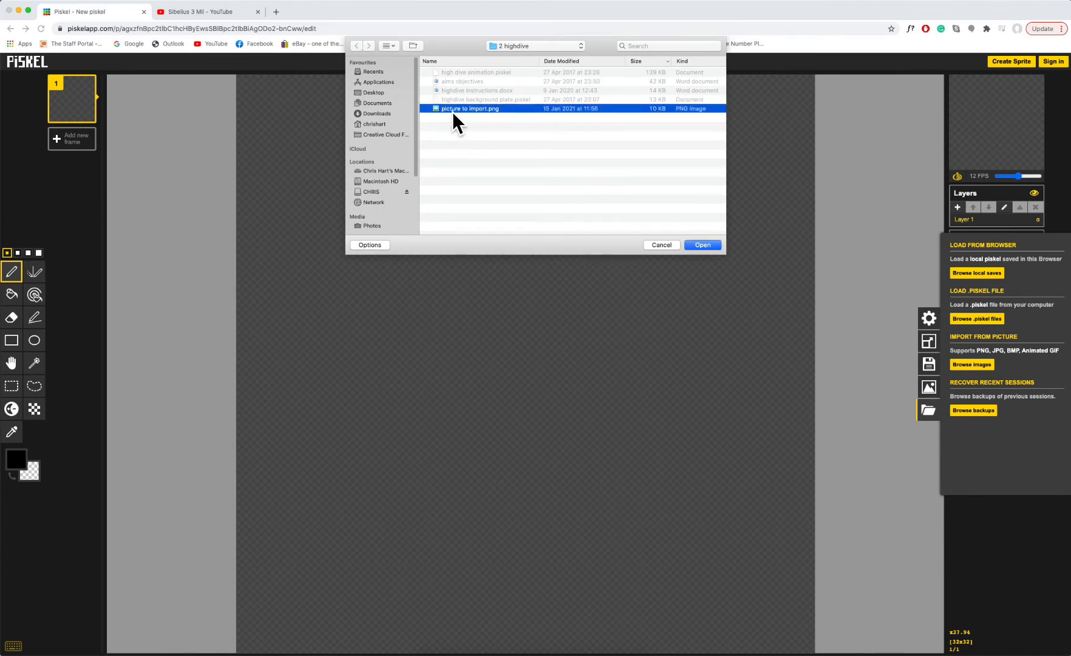
{"action": "left_click", "coordinate": [704, 247]}
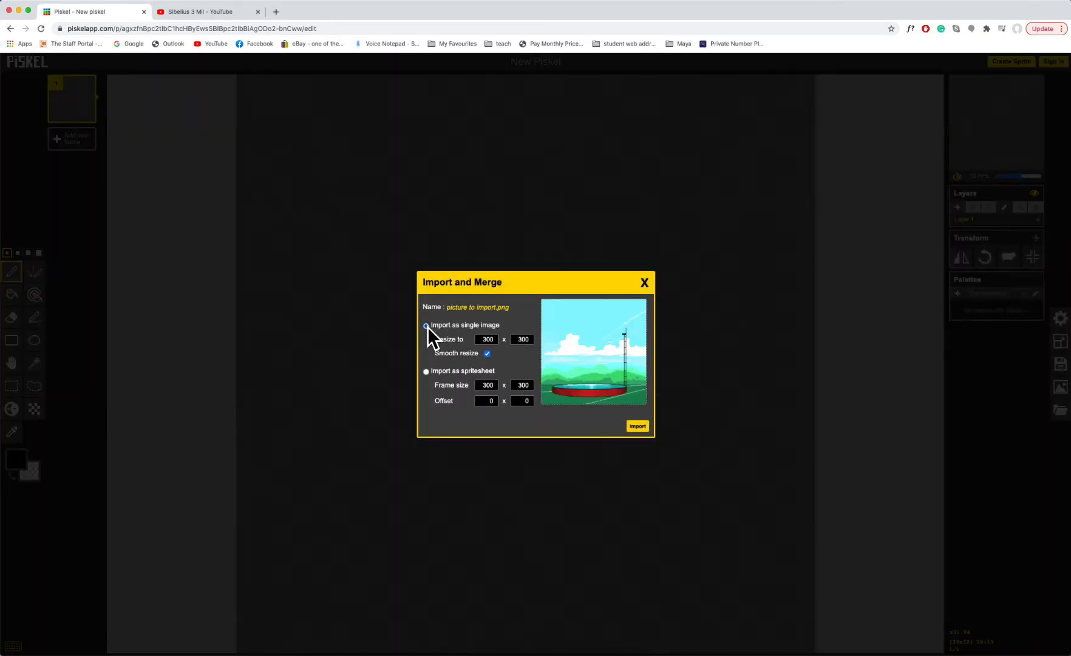
{"action": "left_click", "coordinate": [638, 426]}
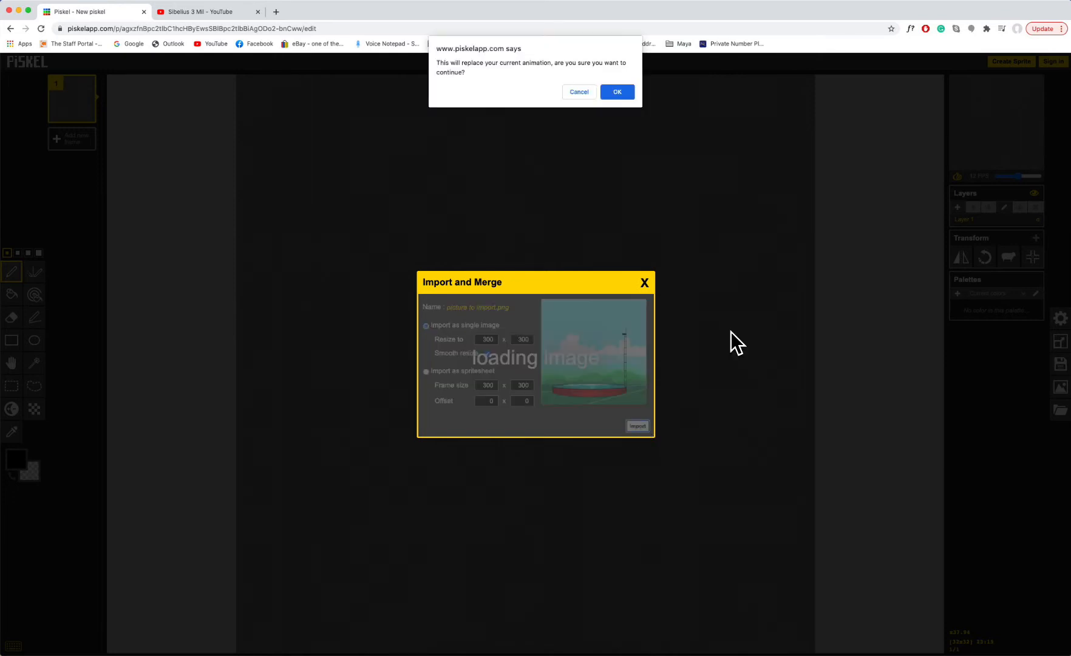
{"action": "left_click", "coordinate": [617, 92]}
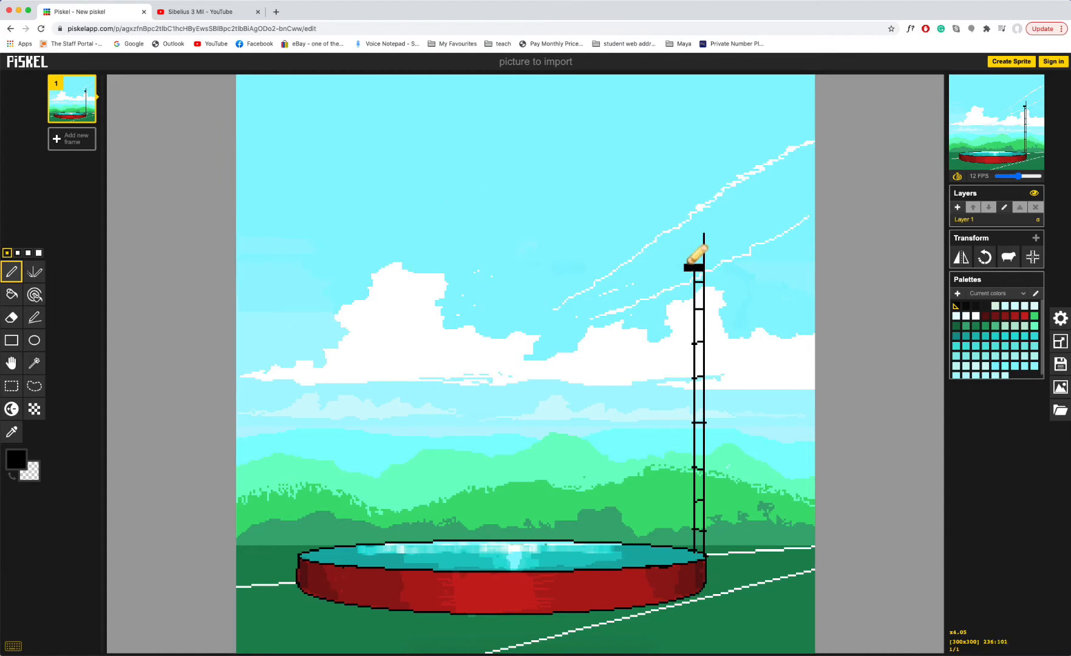
- Try freehand pencil strokes out from the diving platform and across the background picture, and undo them
{"action": "left_click_drag", "start_coordinate": [686, 263], "coordinate": [670, 262]}
{"action": "mouse_move", "coordinate": [590, 263]}
{"action": "left_mouse_down"}
{"action": "mouse_move", "coordinate": [569, 262]}
{"action": "mouse_move", "coordinate": [595, 210]}
{"action": "mouse_move", "coordinate": [507, 214]}
{"action": "left_mouse_up"}
{"action": "mouse_move", "coordinate": [492, 371]}
{"action": "left_mouse_down"}
{"action": "mouse_move", "coordinate": [494, 467]}
{"action": "mouse_move", "coordinate": [481, 465]}
{"action": "mouse_move", "coordinate": [505, 464]}
{"action": "mouse_move", "coordinate": [501, 486]}
{"action": "mouse_move", "coordinate": [484, 465]}
{"action": "left_mouse_up"}
{"action": "key", "text": "ctrl+z"}
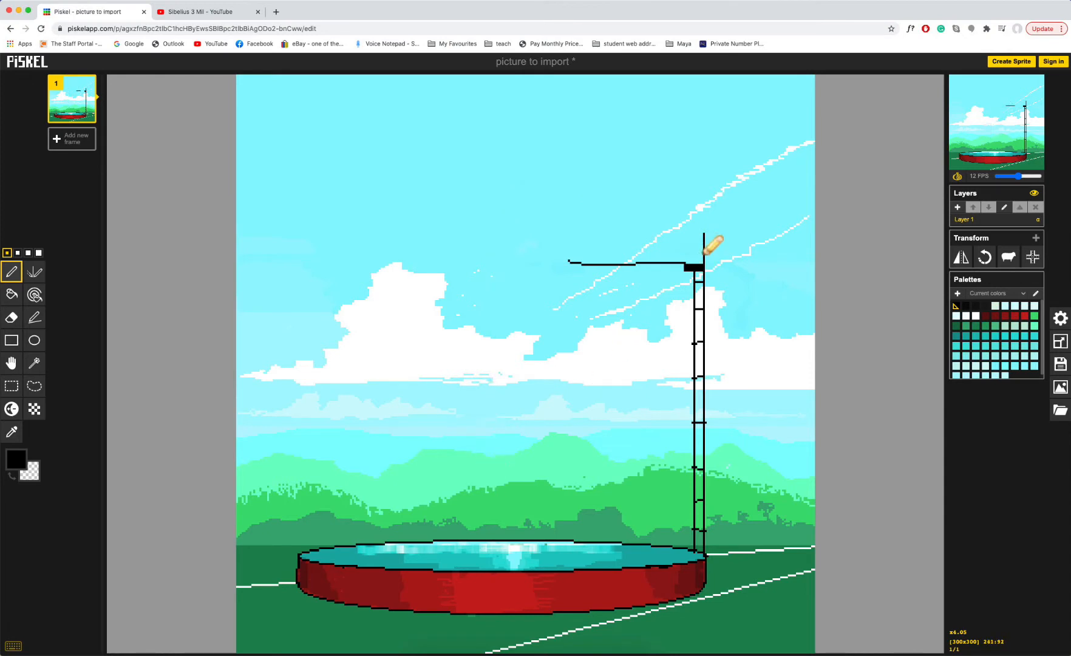
{"action": "key", "text": "ctrl+z"}
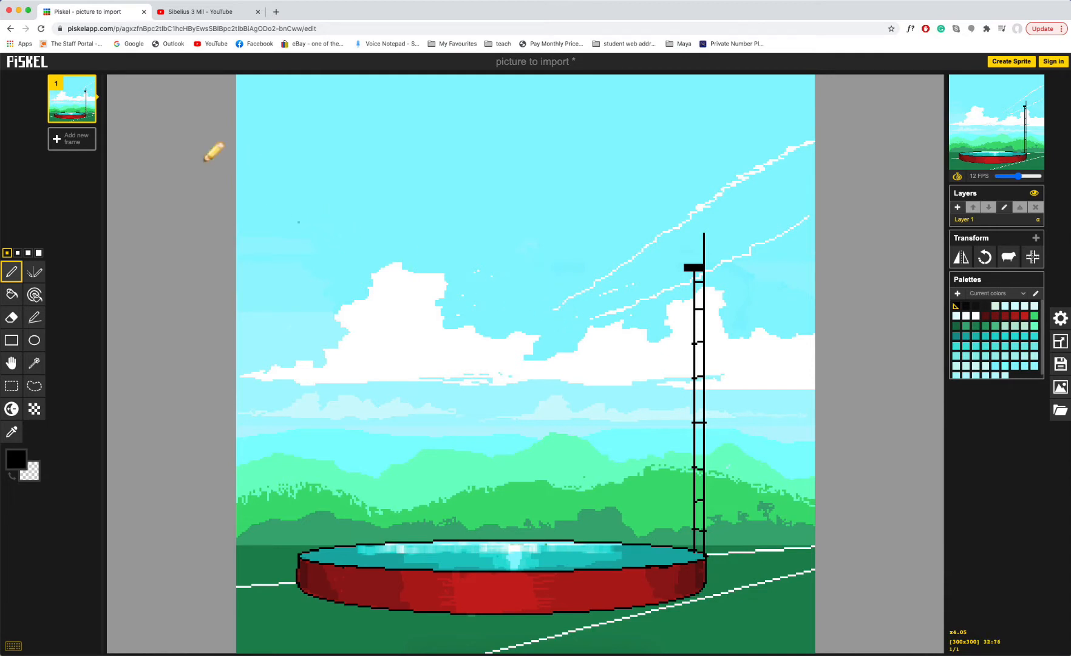
- Duplicate frame 1 repeatedly until the animation has ten identical background frames
{"action": "mouse_move", "coordinate": [74, 99]}
{"action": "left_click", "coordinate": [88, 115]}
{"action": "left_click", "coordinate": [88, 115]}
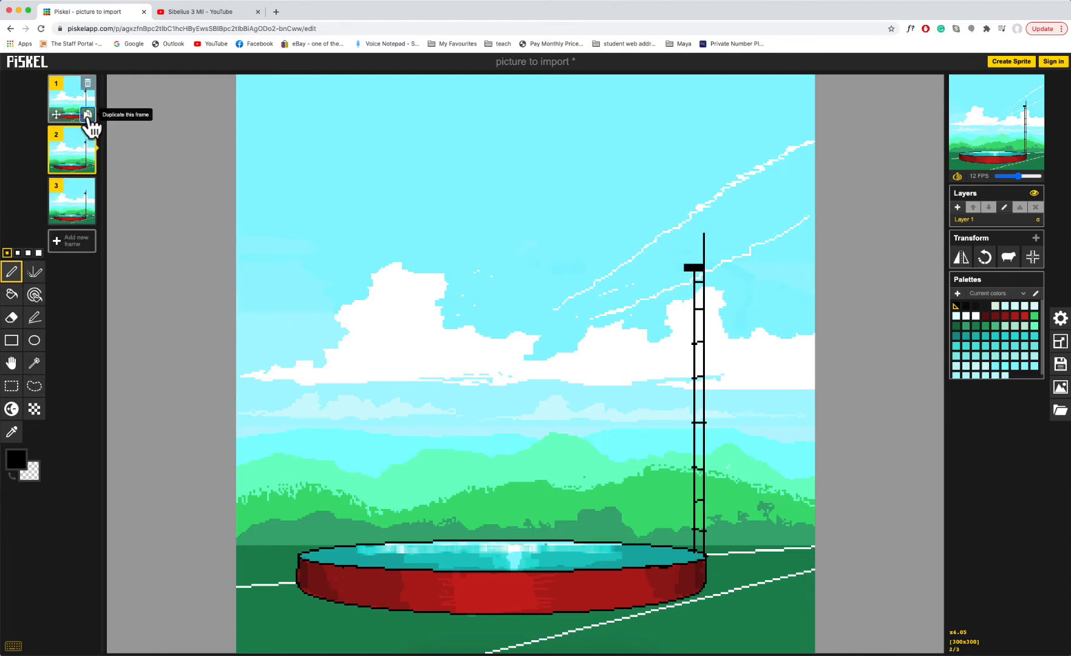
{"action": "left_click", "coordinate": [88, 115]}
{"action": "left_click", "coordinate": [88, 115]}
{"action": "left_click", "coordinate": [88, 115]}
{"action": "left_click", "coordinate": [88, 114]}
{"action": "left_click", "coordinate": [88, 114]}
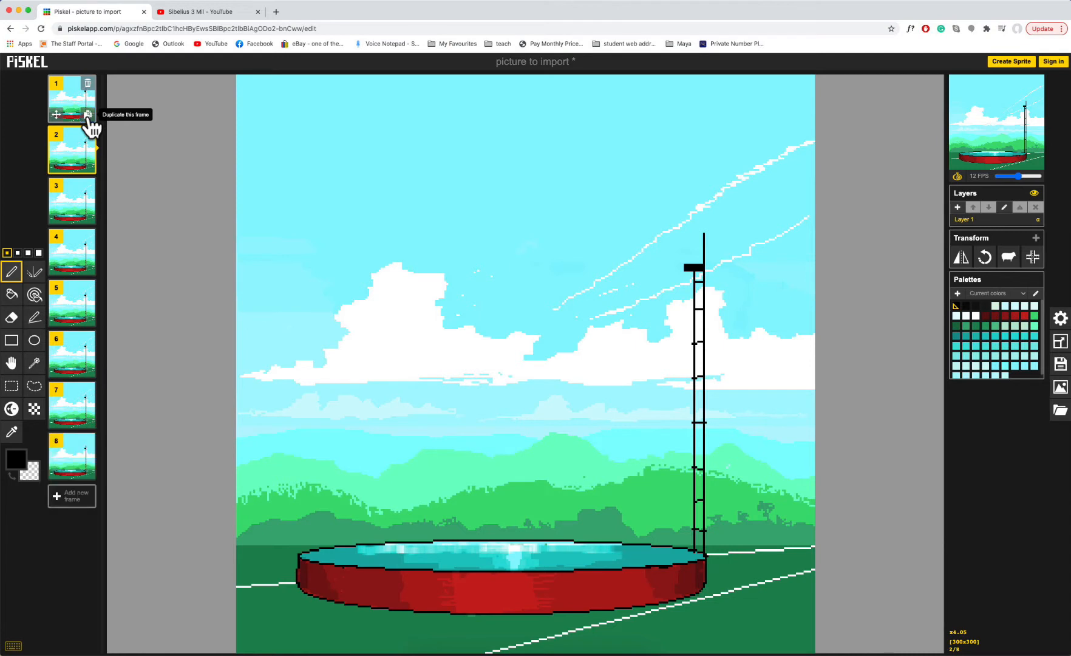
{"action": "left_click", "coordinate": [88, 114]}
{"action": "left_click", "coordinate": [88, 115]}
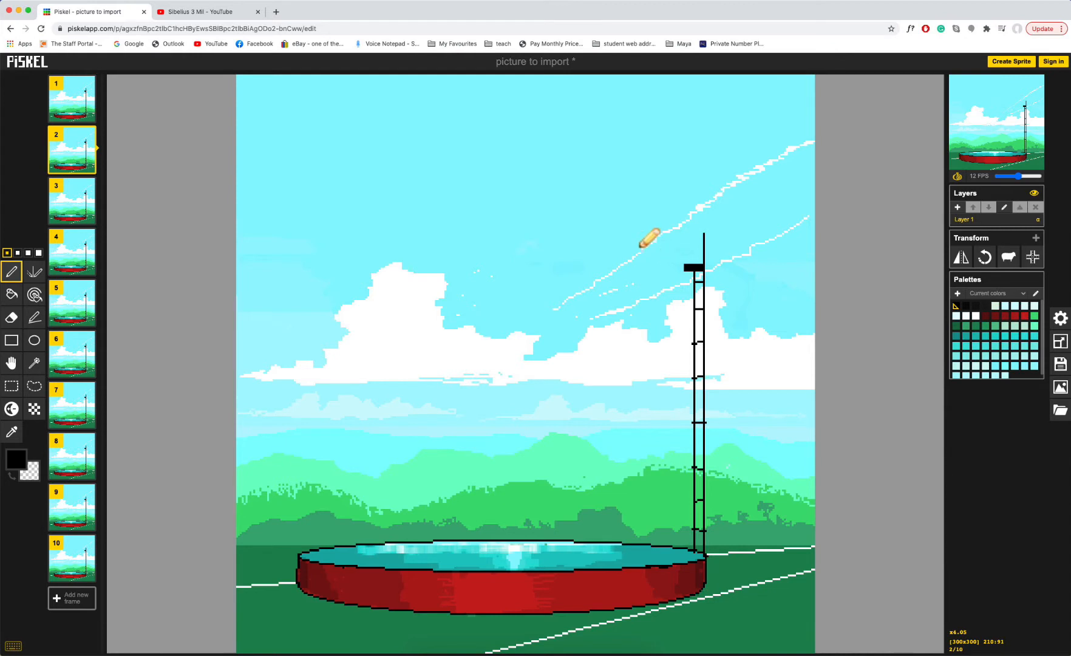
- Try a freehand board line beside the platform in frame 2, erase across it, and undo both the line and the erasing
{"action": "left_click_drag", "start_coordinate": [681, 261], "coordinate": [556, 267]}
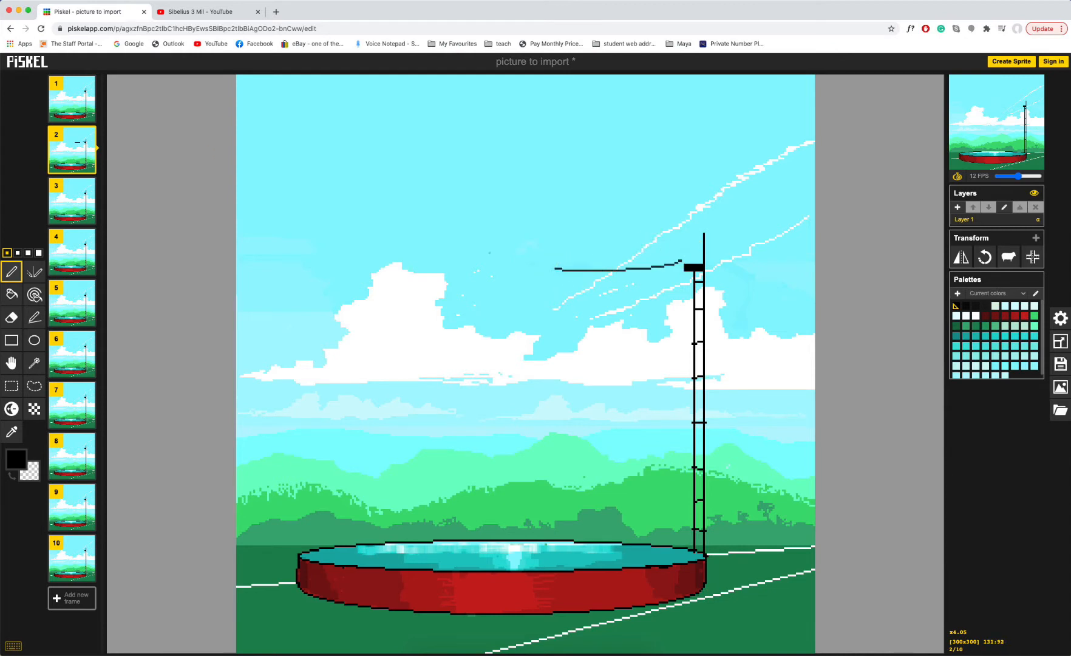
{"action": "left_click", "coordinate": [22, 316]}
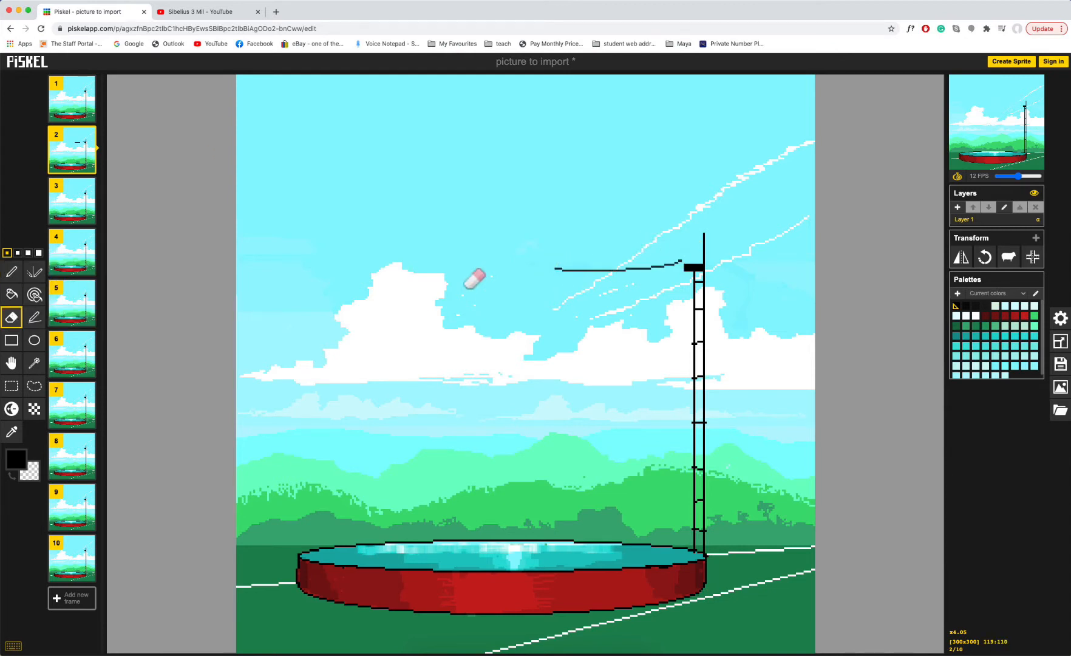
{"action": "left_click_drag", "start_coordinate": [599, 258], "coordinate": [612, 256]}
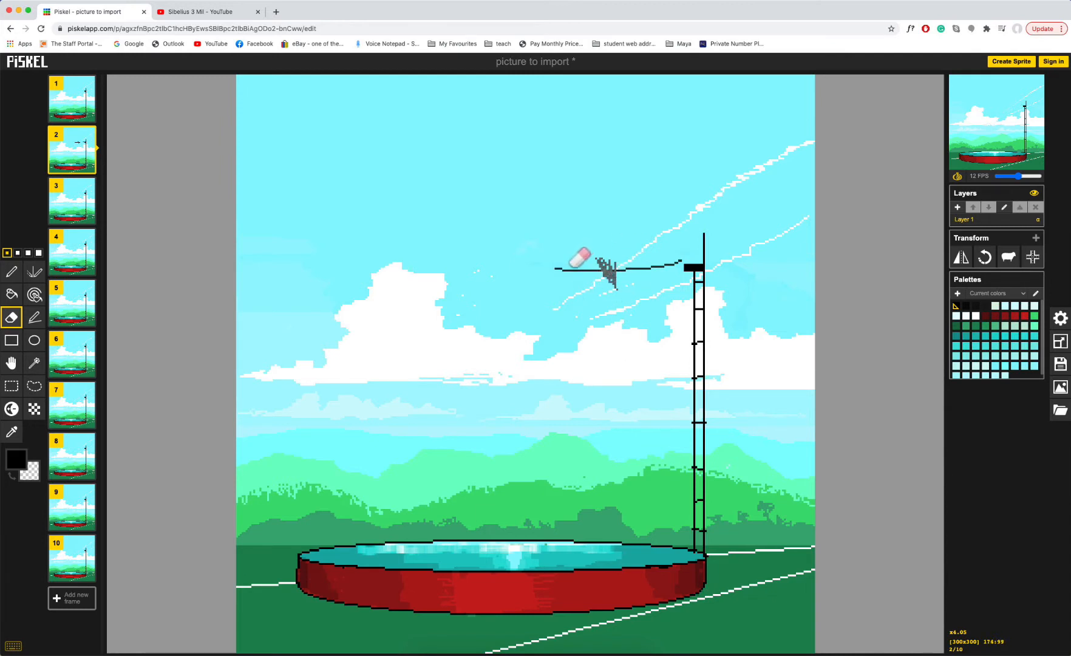
{"action": "key", "text": "ctrl+z"}
{"action": "key", "text": "ctrl+z"}
{"action": "key", "text": "ctrl+z"}
{"action": "key", "text": "ctrl+z"}
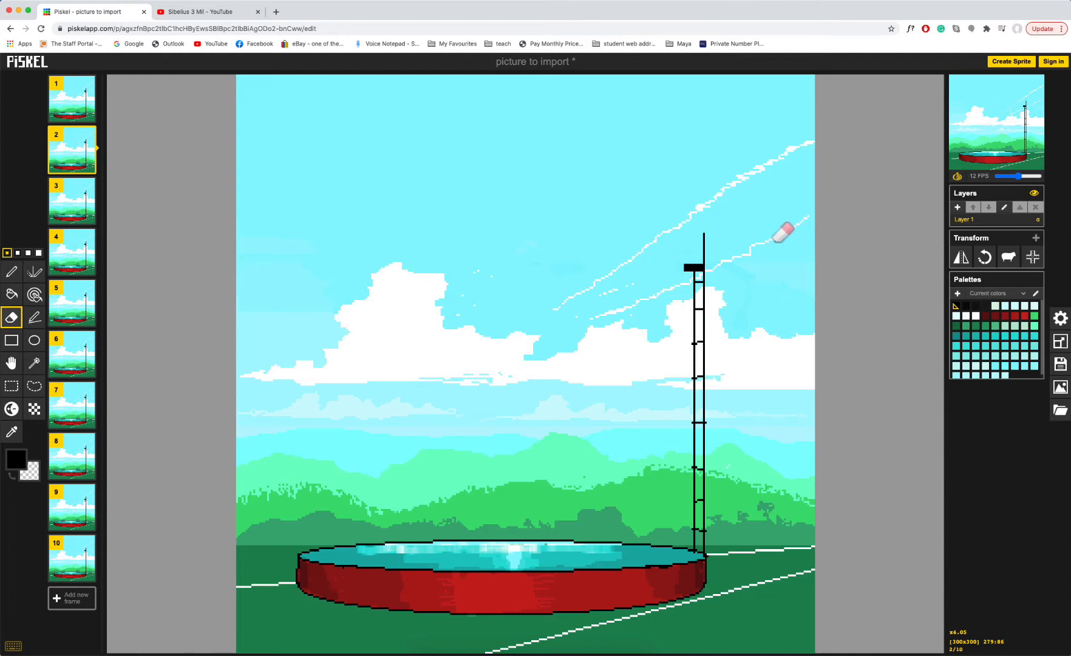
- Add a second layer above the background, test two straight lines on it with the Stroke tool and undo them
{"action": "left_click", "coordinate": [957, 207]}
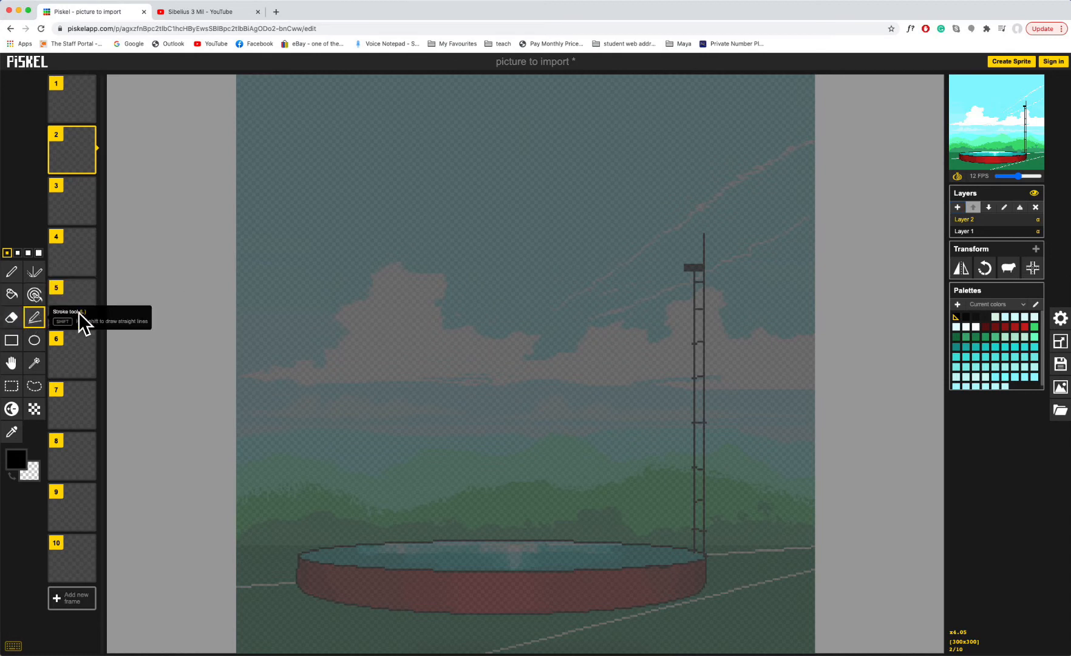
{"action": "mouse_move", "coordinate": [573, 199]}
{"action": "left_mouse_down"}
{"action": "mouse_move", "coordinate": [392, 260]}
{"action": "mouse_move", "coordinate": [554, 404]}
{"action": "mouse_move", "coordinate": [628, 405]}
{"action": "left_mouse_up"}
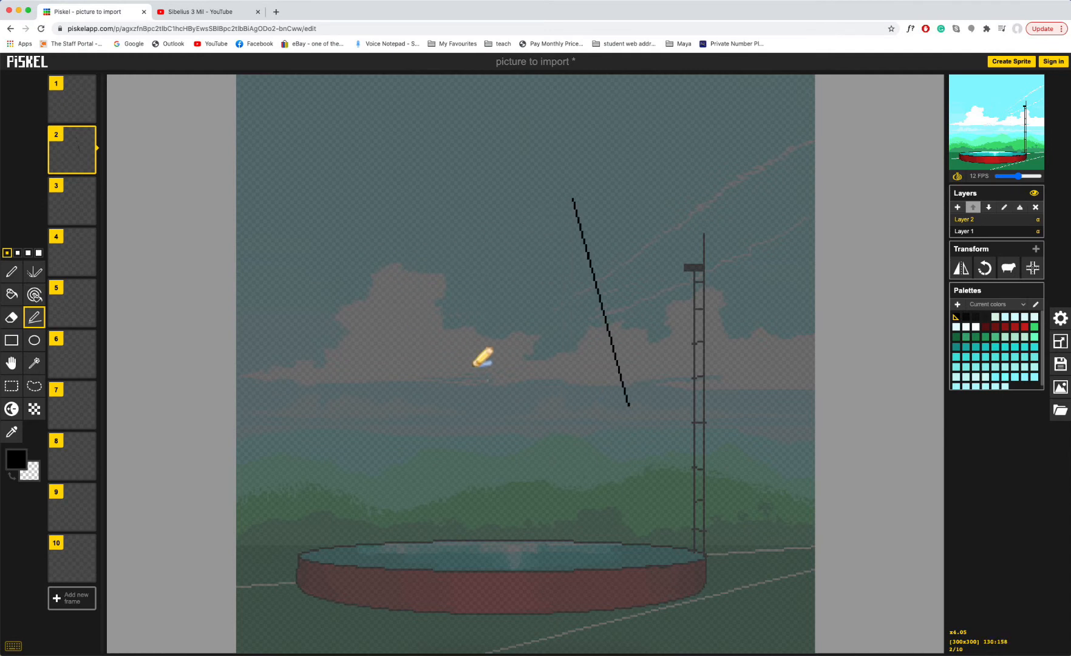
{"action": "left_click_drag", "start_coordinate": [472, 364], "coordinate": [602, 300]}
{"action": "key", "text": "super+z"}
{"action": "key", "text": "super+z"}
- On Layer 2, draw a straight horizontal diving board out from the platform in frame 1 and a slightly lowered one in frame 2
{"action": "left_click", "coordinate": [66, 99]}
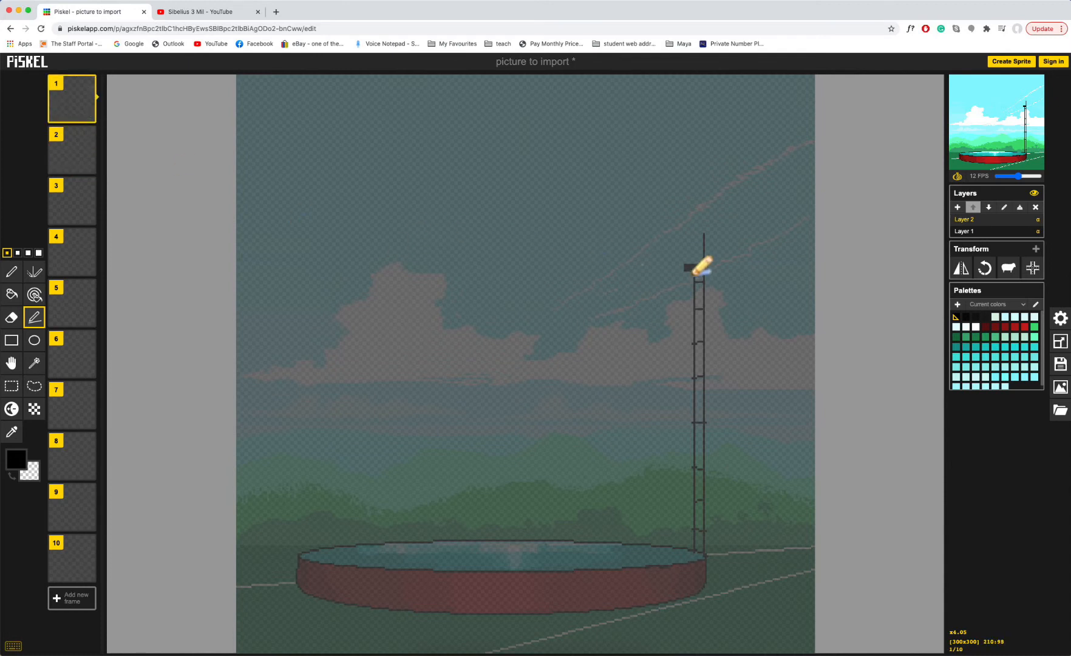
{"action": "left_click_drag", "start_coordinate": [686, 265], "coordinate": [625, 264]}
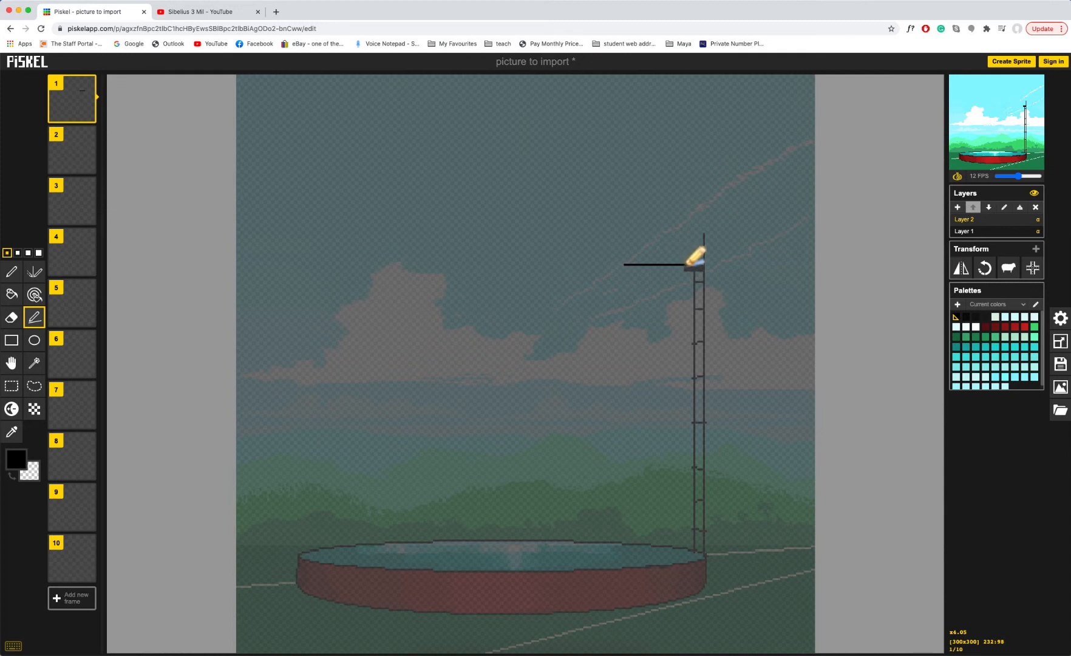
{"action": "key", "text": "Down"}
{"action": "left_click_drag", "start_coordinate": [684, 264], "coordinate": [634, 267]}
- Draw the diving board from the platform in frames 3 to 5, bending its free end further down in each frame
{"action": "key", "text": "Down"}
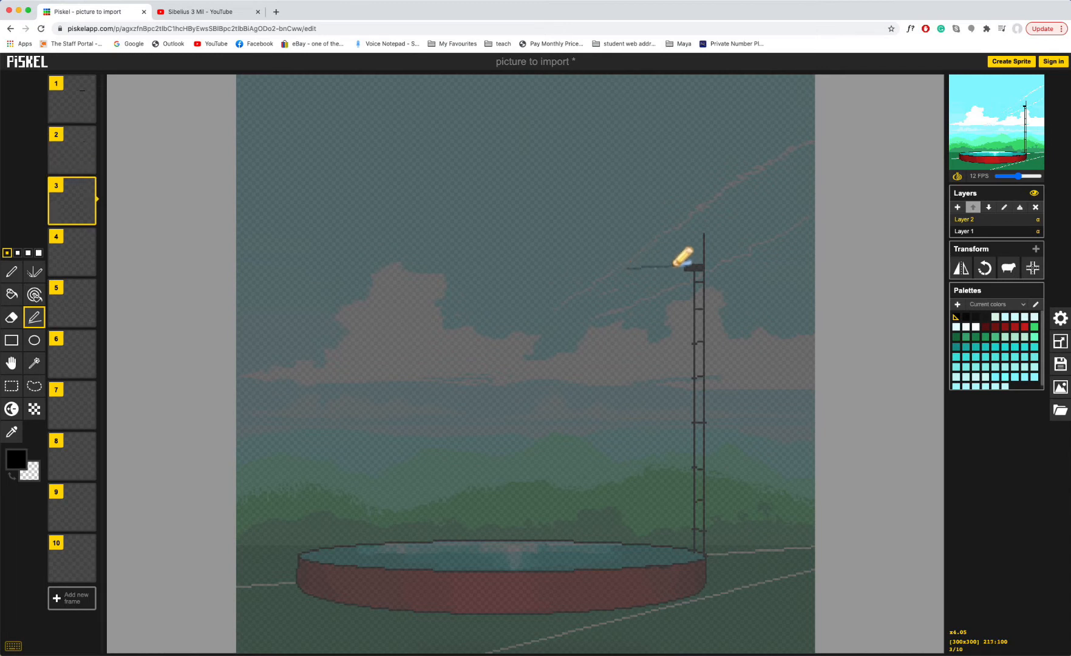
{"action": "mouse_move", "coordinate": [684, 264]}
{"action": "left_mouse_down"}
{"action": "mouse_move", "coordinate": [628, 276]}
{"action": "mouse_move", "coordinate": [689, 267]}
{"action": "mouse_move", "coordinate": [637, 283]}
{"action": "mouse_move", "coordinate": [692, 264]}
{"action": "mouse_move", "coordinate": [640, 294]}
{"action": "left_mouse_up"}
{"action": "key", "text": "Down"}
{"action": "key", "text": "Down"}
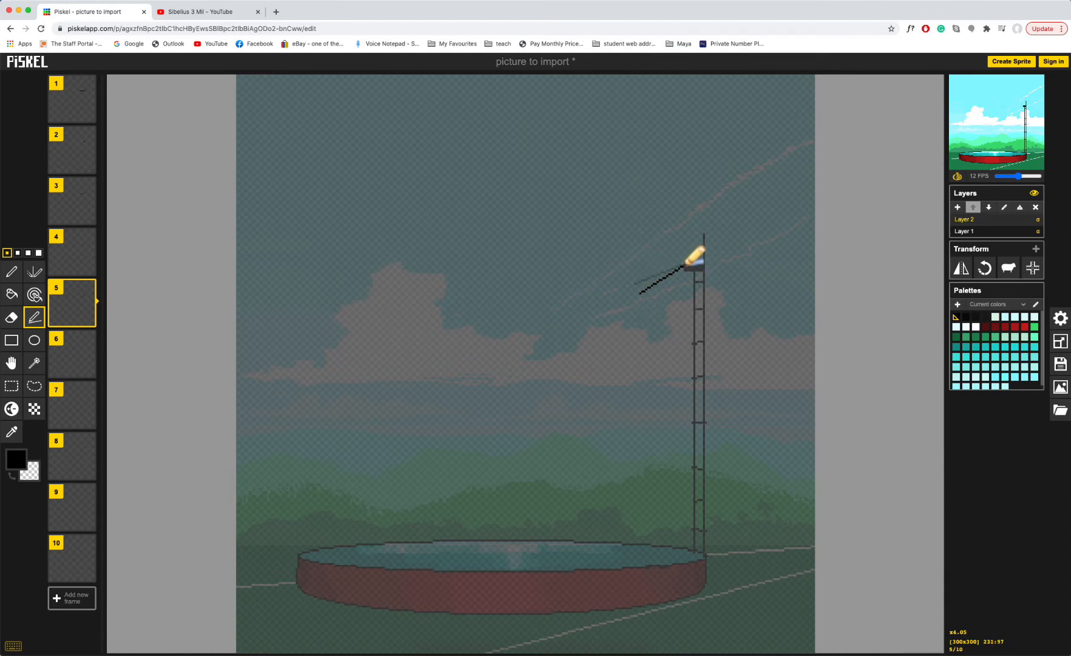
- Draw the rebounding board tilted up in frame 6, angled down in frame 7 and slightly raised in frame 8, and go to frame 9
{"action": "key", "text": "Down"}
{"action": "left_click_drag", "start_coordinate": [686, 266], "coordinate": [633, 251]}
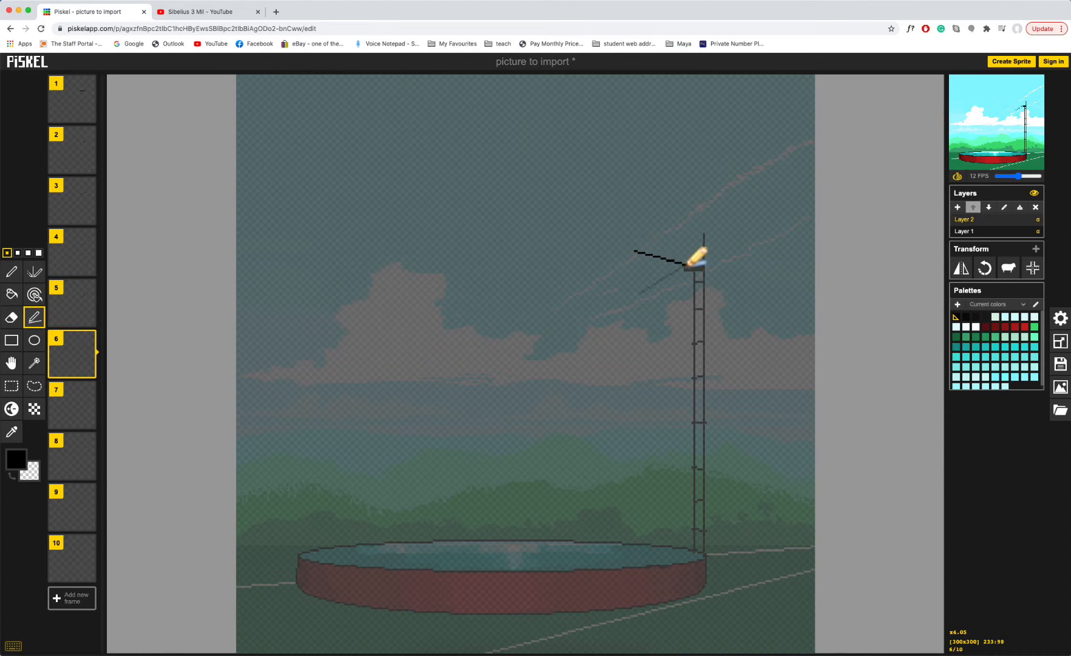
{"action": "key", "text": "Down"}
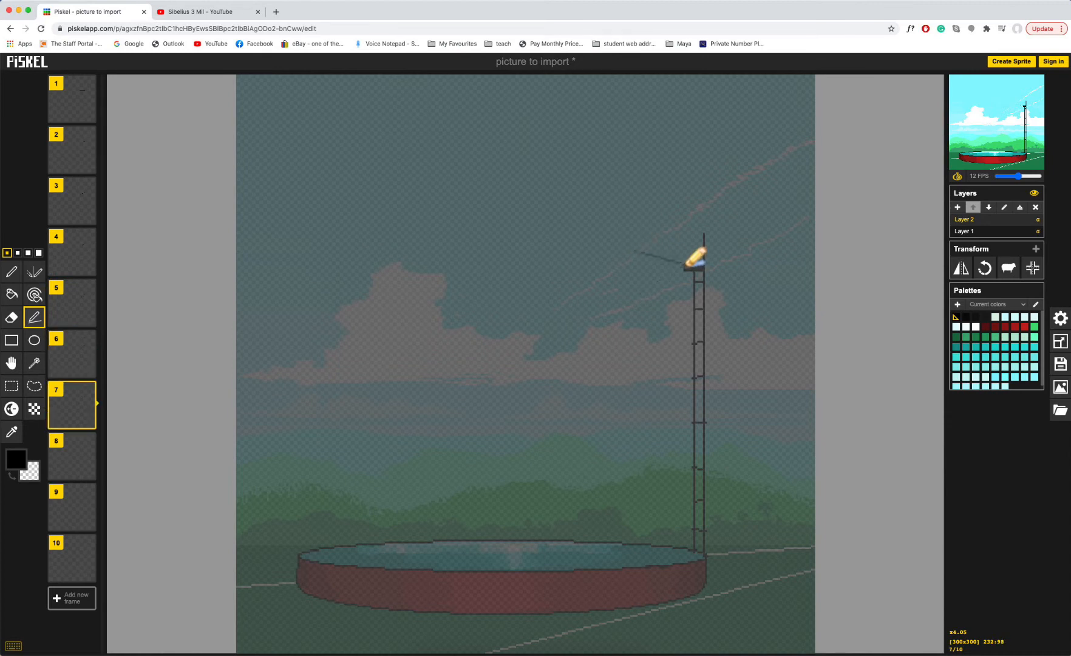
{"action": "left_click_drag", "start_coordinate": [685, 265], "coordinate": [637, 277]}
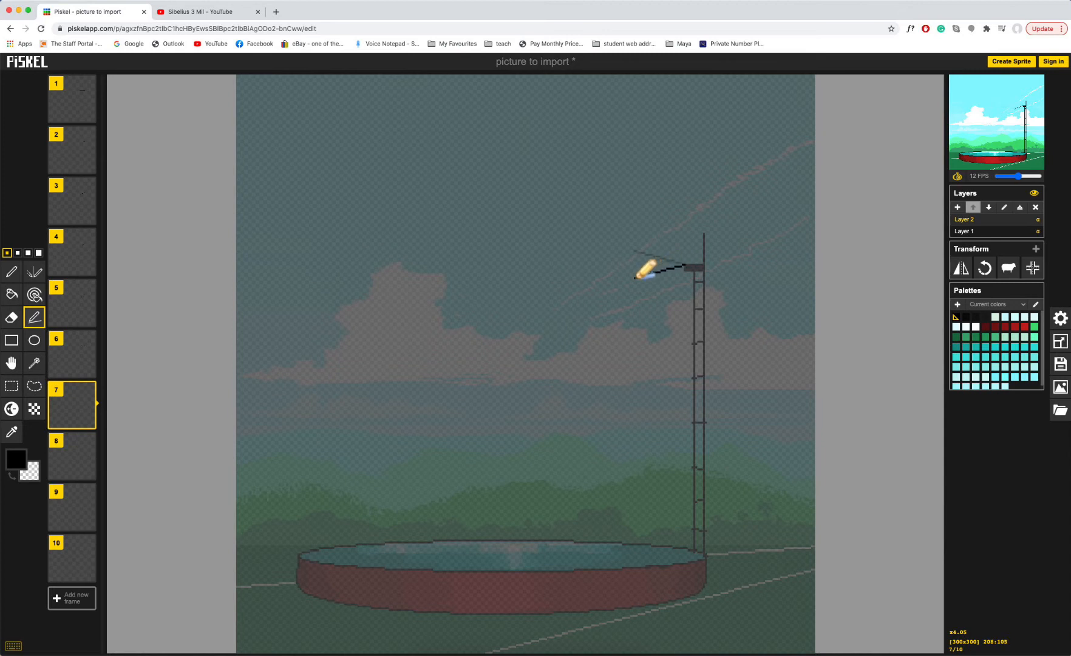
{"action": "key", "text": "Down"}
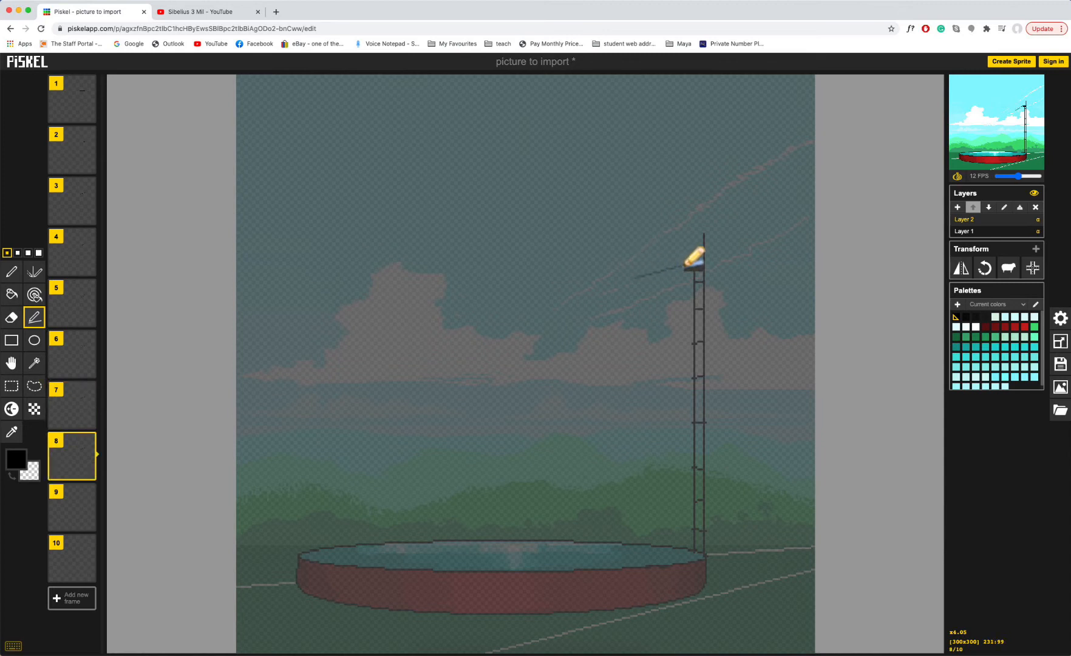
{"action": "left_click_drag", "start_coordinate": [684, 265], "coordinate": [641, 260]}
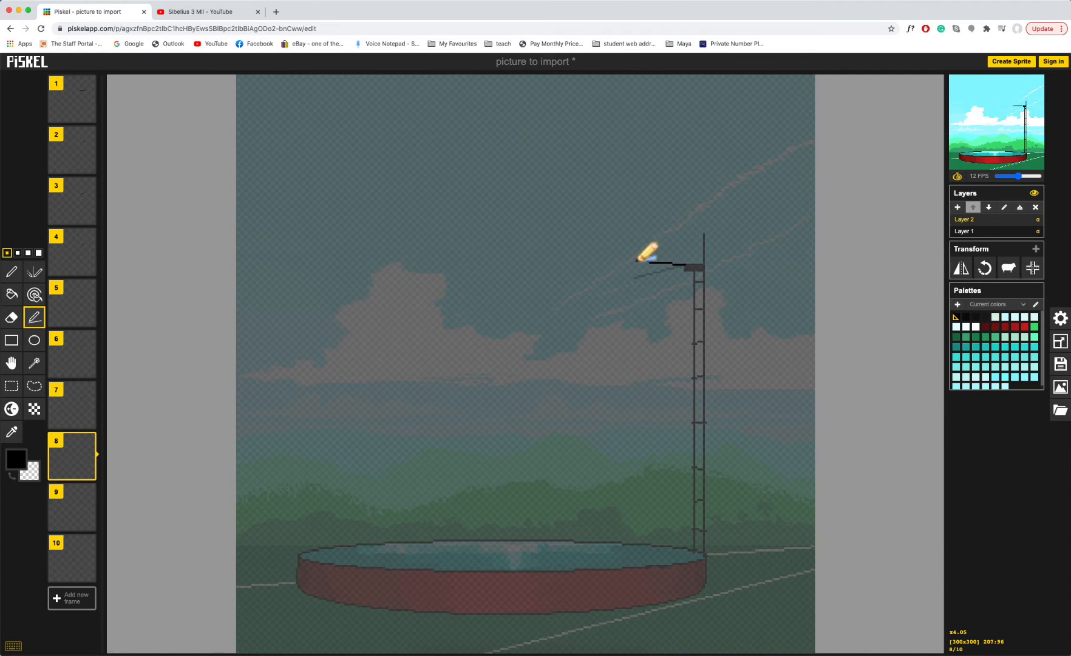
{"action": "key", "text": "Down"}
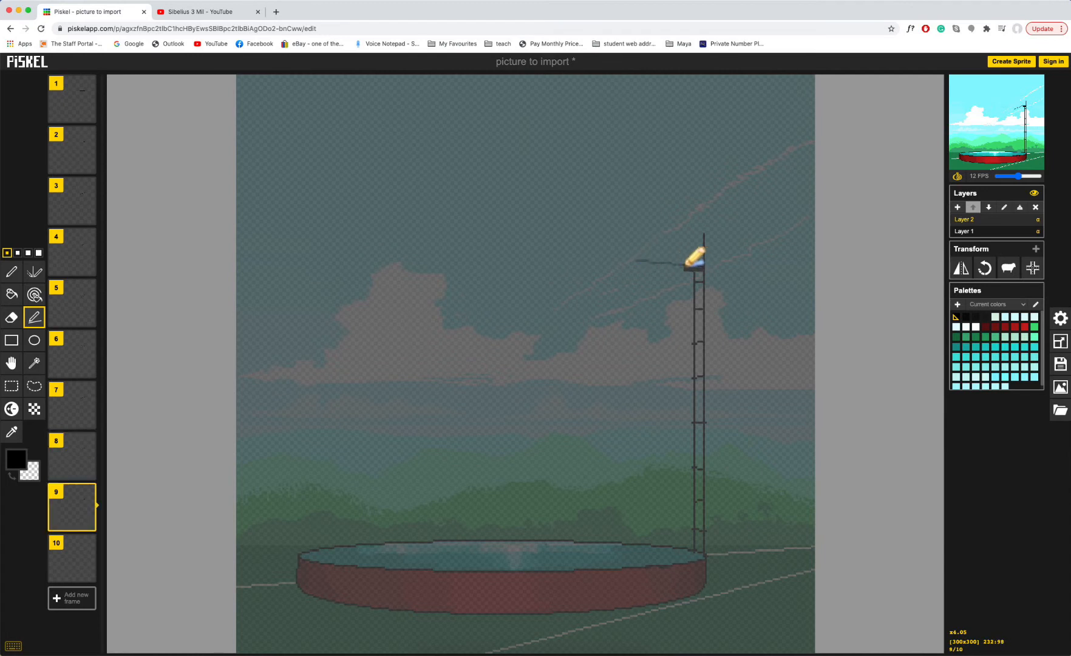
- Draw the diving board angled slightly down from the platform in frame 9 and straight horizontal in frame 10
{"action": "left_click_drag", "start_coordinate": [686, 265], "coordinate": [634, 270]}
{"action": "key", "text": "Down"}
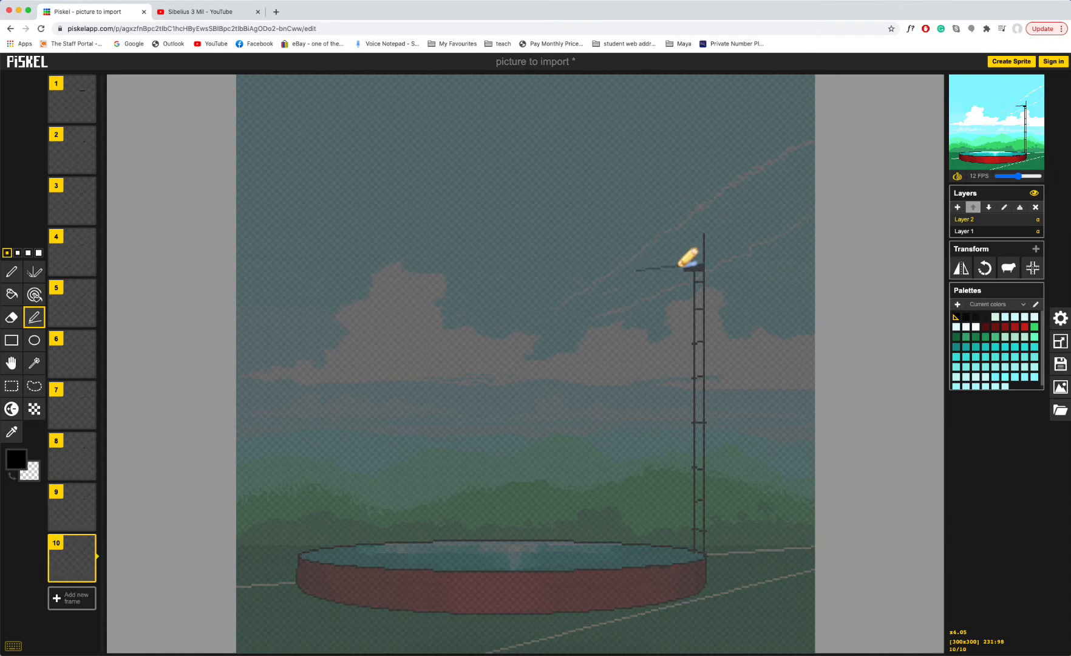
{"action": "left_click_drag", "start_coordinate": [681, 265], "coordinate": [663, 264]}
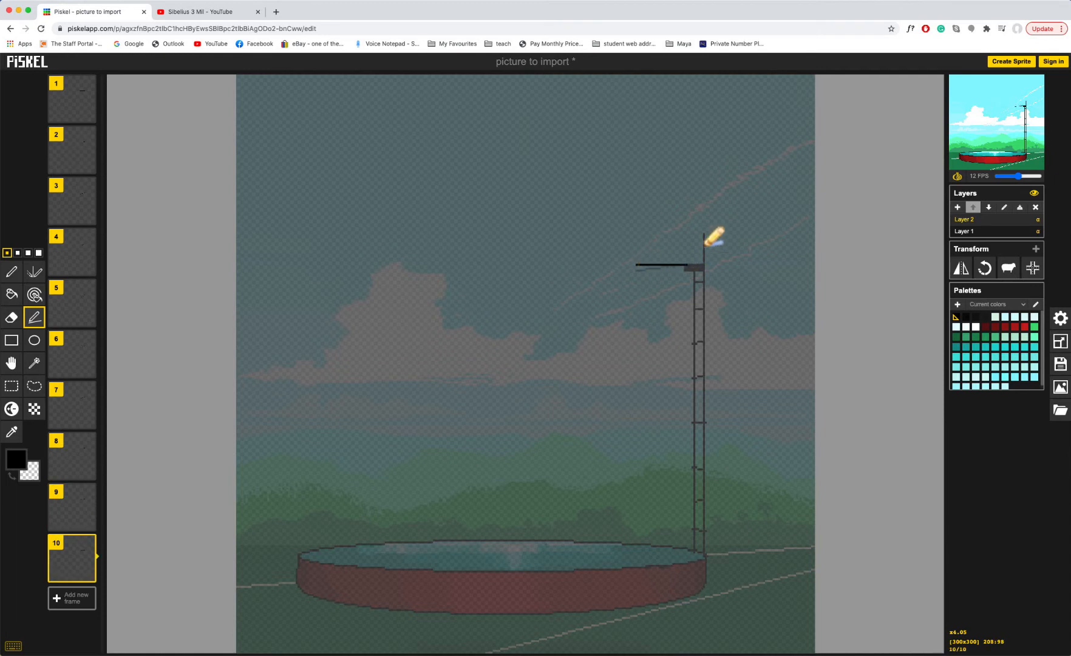
- Open the animation preview in a separate enlarged window, check the board's bounce and close it
{"action": "mouse_move", "coordinate": [1003, 119]}
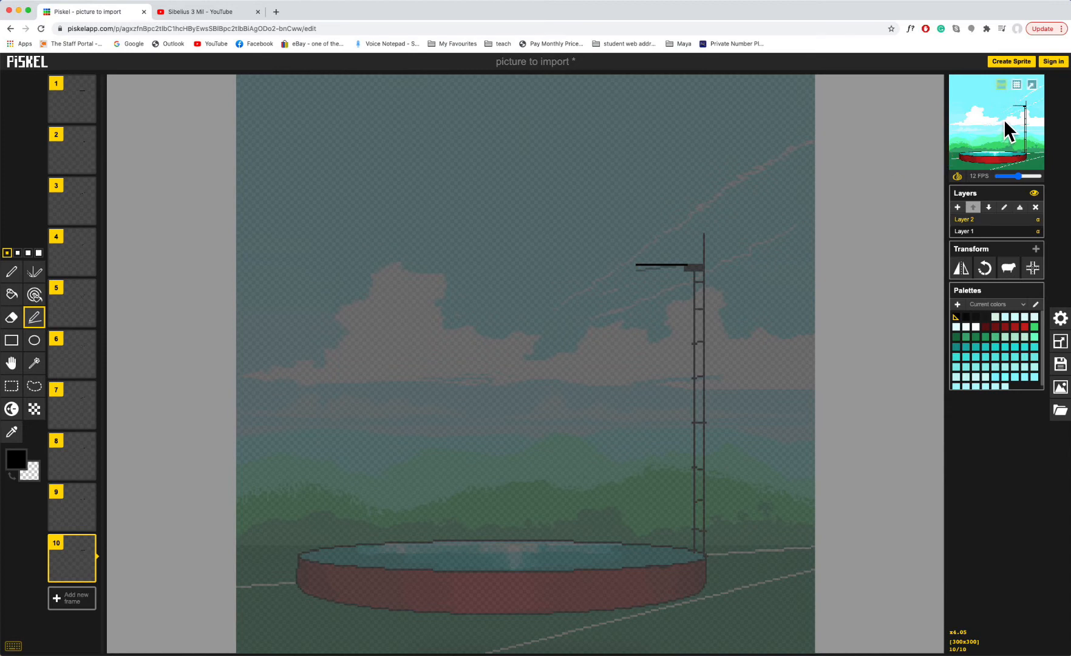
{"action": "left_click", "coordinate": [1032, 91]}
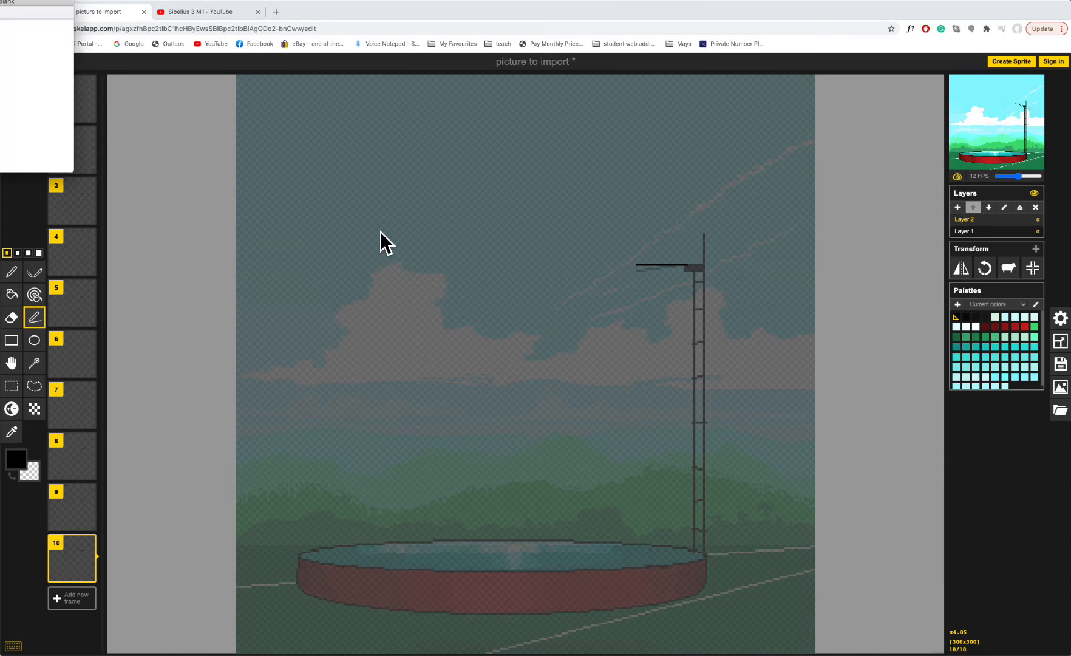
{"action": "left_click_drag", "start_coordinate": [37, 3], "coordinate": [423, 197]}
{"action": "left_click_drag", "start_coordinate": [526, 366], "coordinate": [800, 570]}
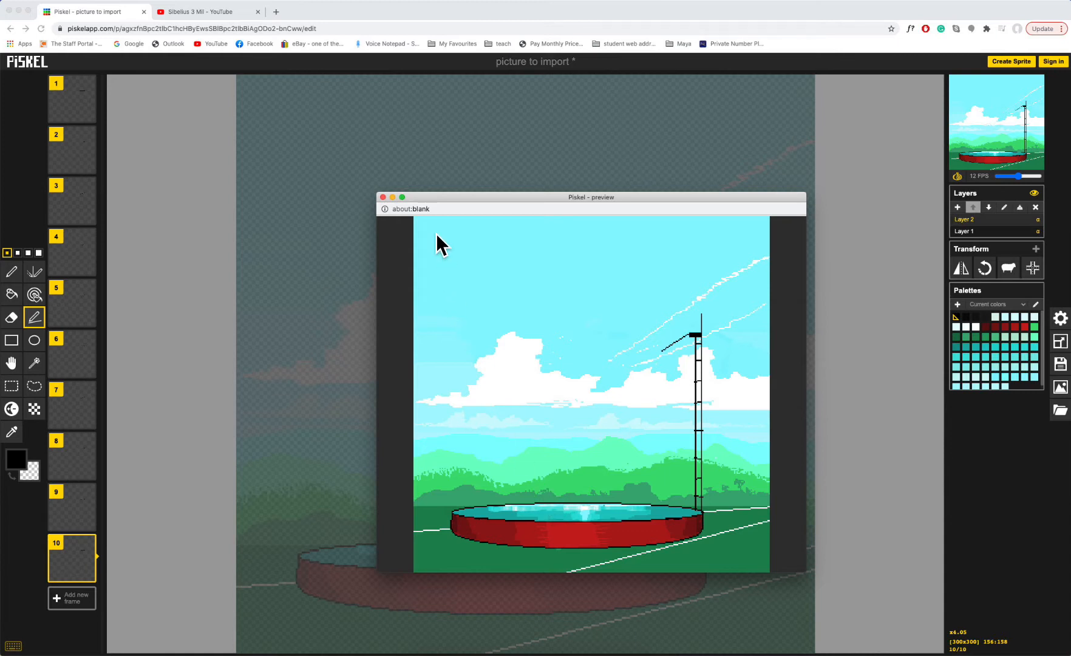
{"action": "left_click", "coordinate": [383, 196]}
- Duplicate frame 10 with its resting board repeatedly until the animation has 22 frames
{"action": "mouse_move", "coordinate": [79, 564]}
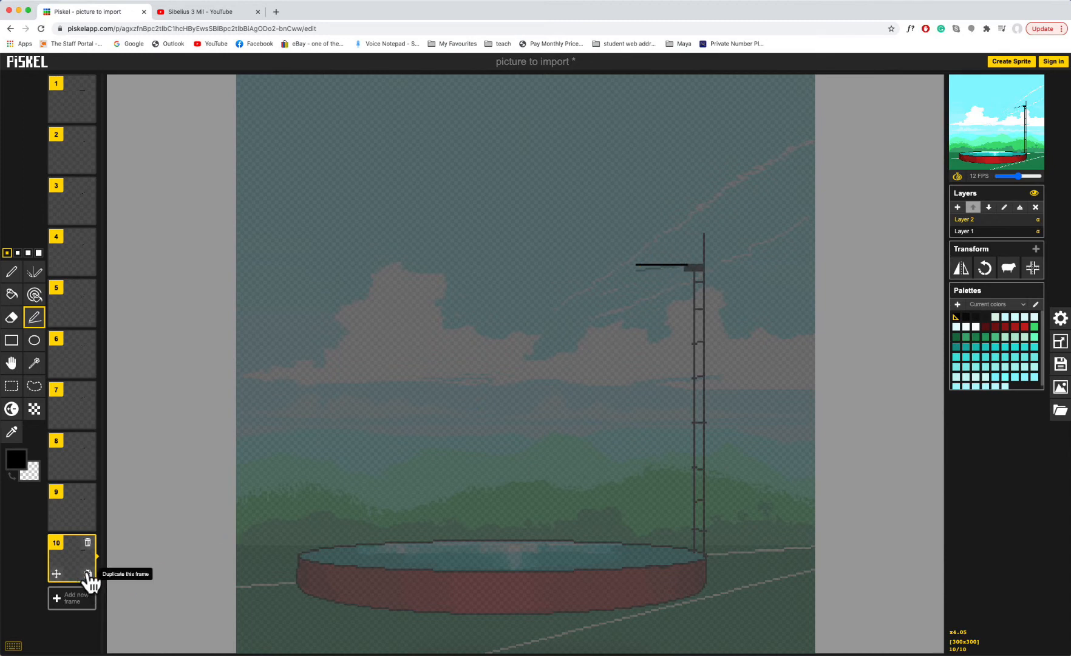
{"action": "left_click", "coordinate": [88, 574]}
{"action": "left_click", "coordinate": [88, 575]}
{"action": "left_click", "coordinate": [87, 573]}
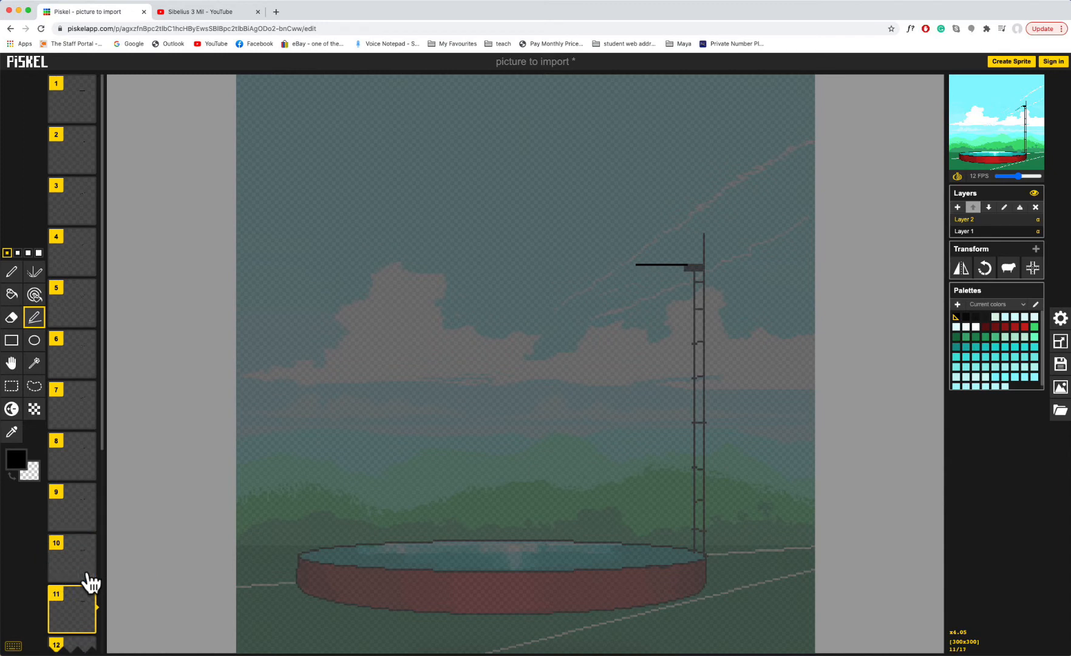
{"action": "left_click", "coordinate": [87, 573]}
{"action": "left_click", "coordinate": [87, 573]}
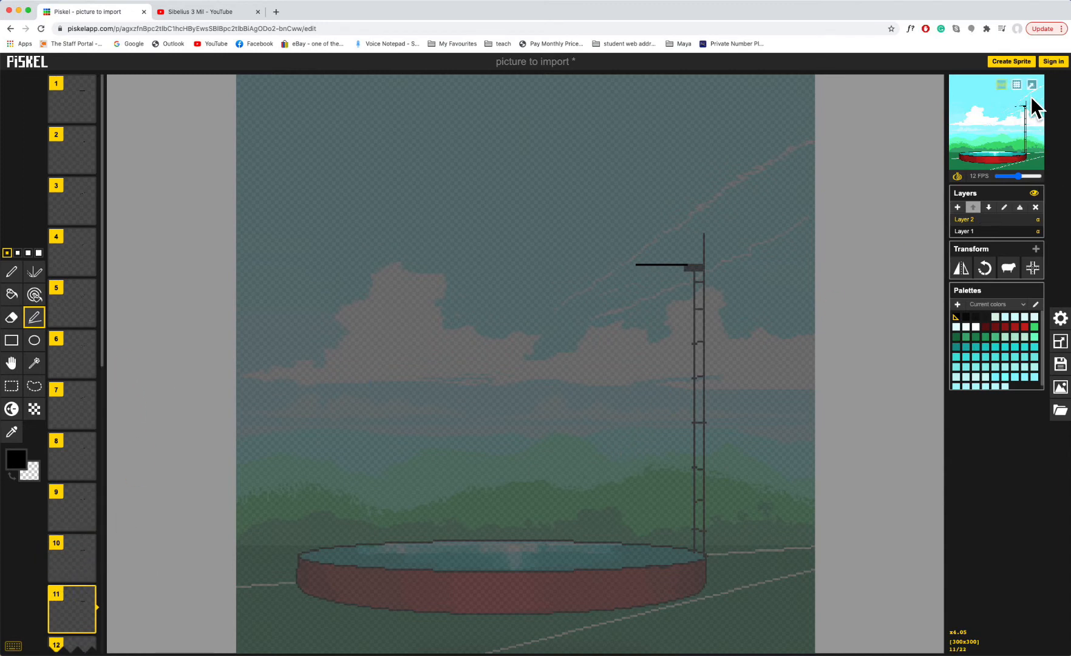
- Play the extended animation in an enlarged preview window to check the board coming to rest, and close it
{"action": "left_click", "coordinate": [1033, 88]}
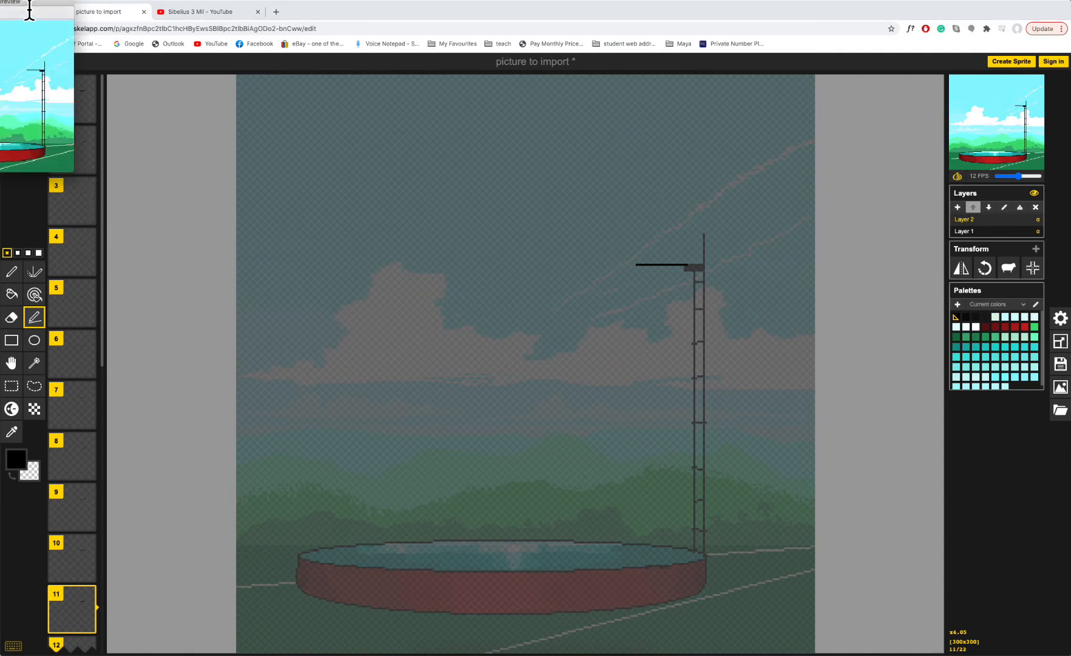
{"action": "left_click_drag", "start_coordinate": [31, 7], "coordinate": [457, 288]}
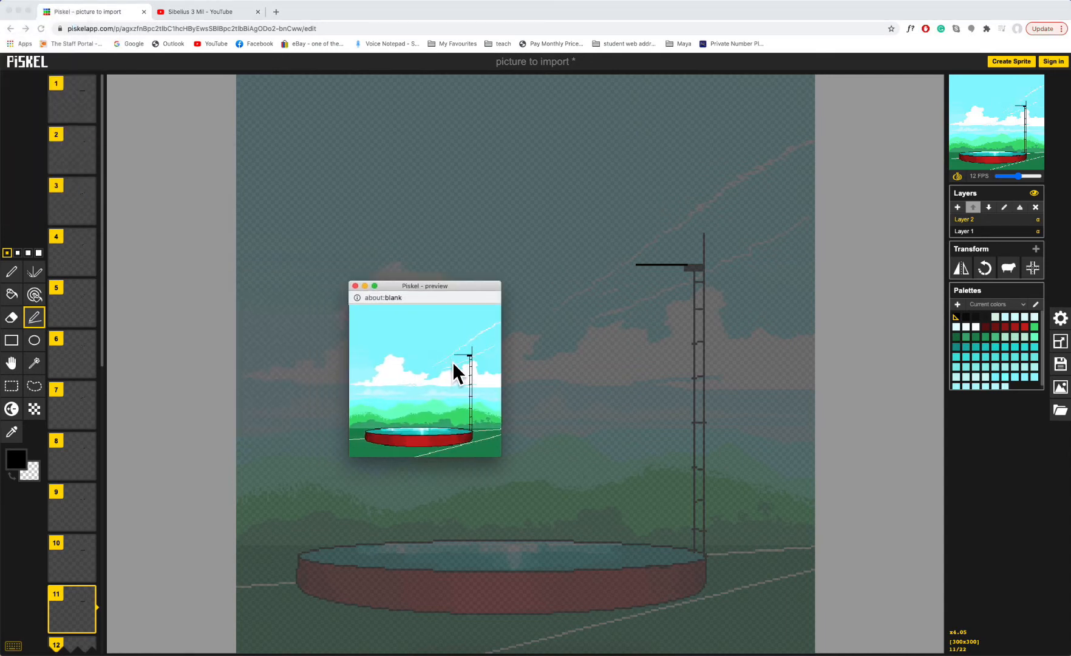
{"action": "left_click_drag", "start_coordinate": [501, 458], "coordinate": [706, 626]}
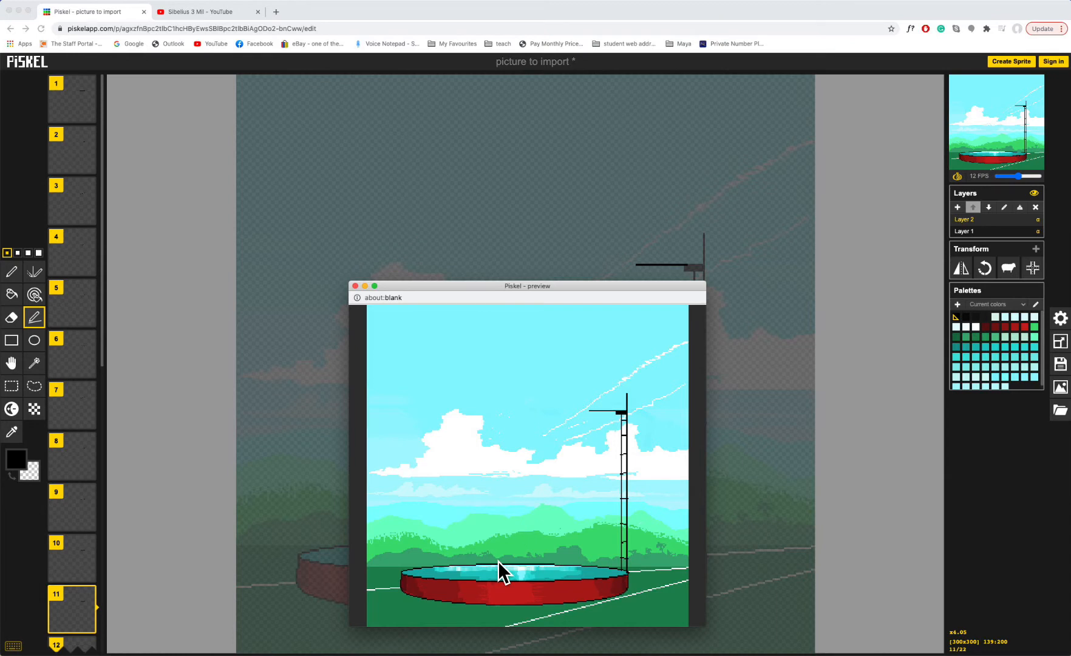
{"action": "left_click", "coordinate": [355, 285]}
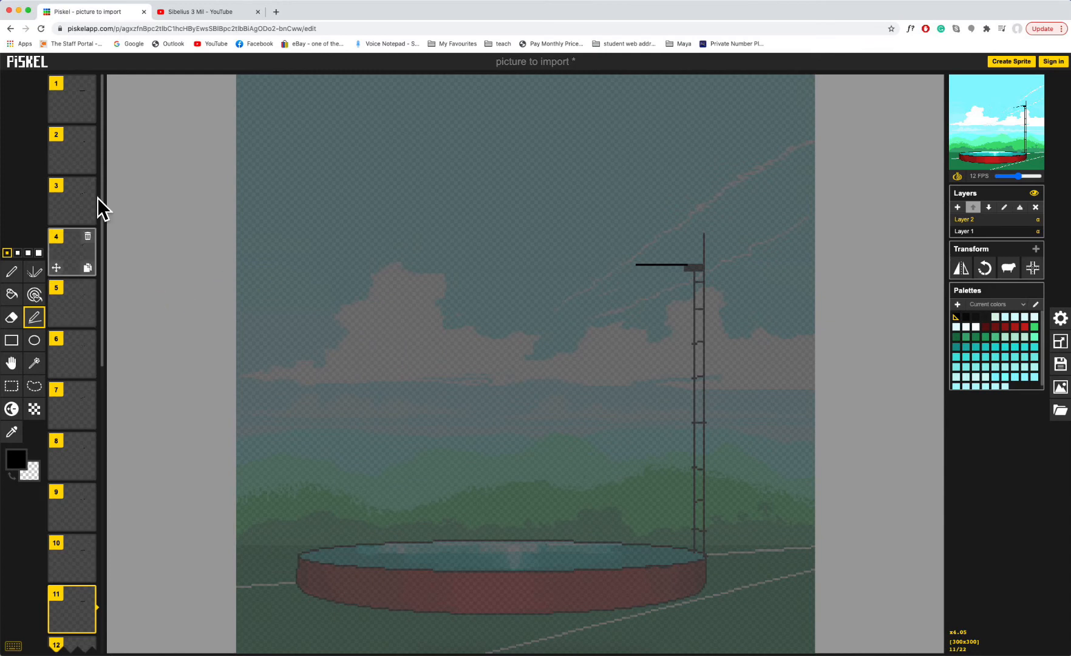
- Try sketching an outlined standing diver at the free end of the board in frame 1 with the Pen tool, and undo it
{"action": "left_click", "coordinate": [76, 103]}
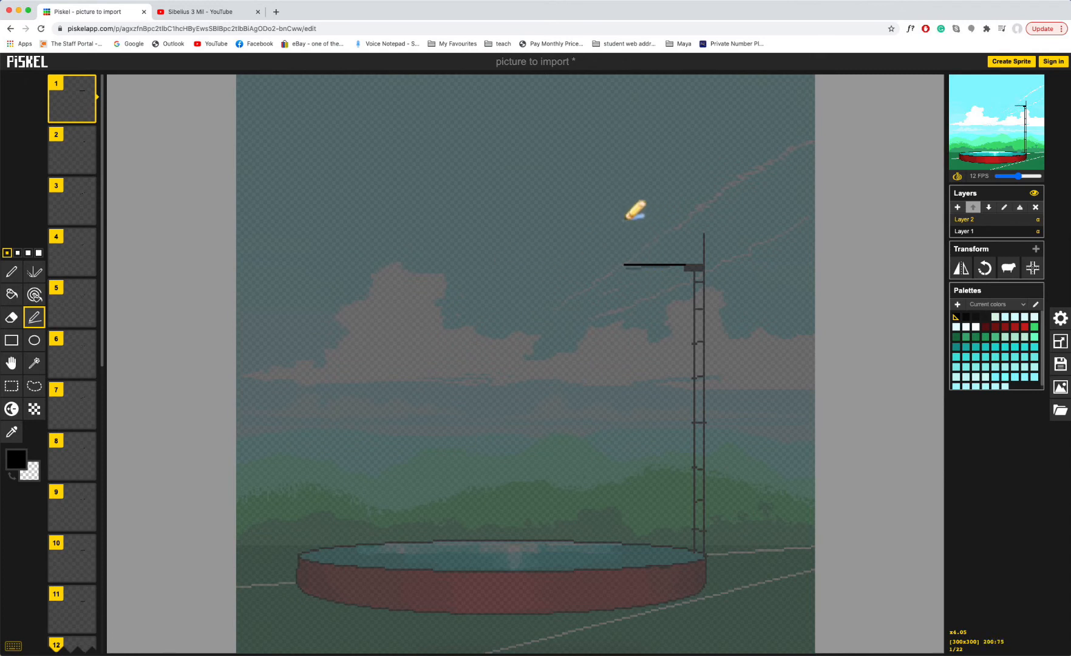
{"action": "left_click_drag", "start_coordinate": [621, 218], "coordinate": [625, 219]}
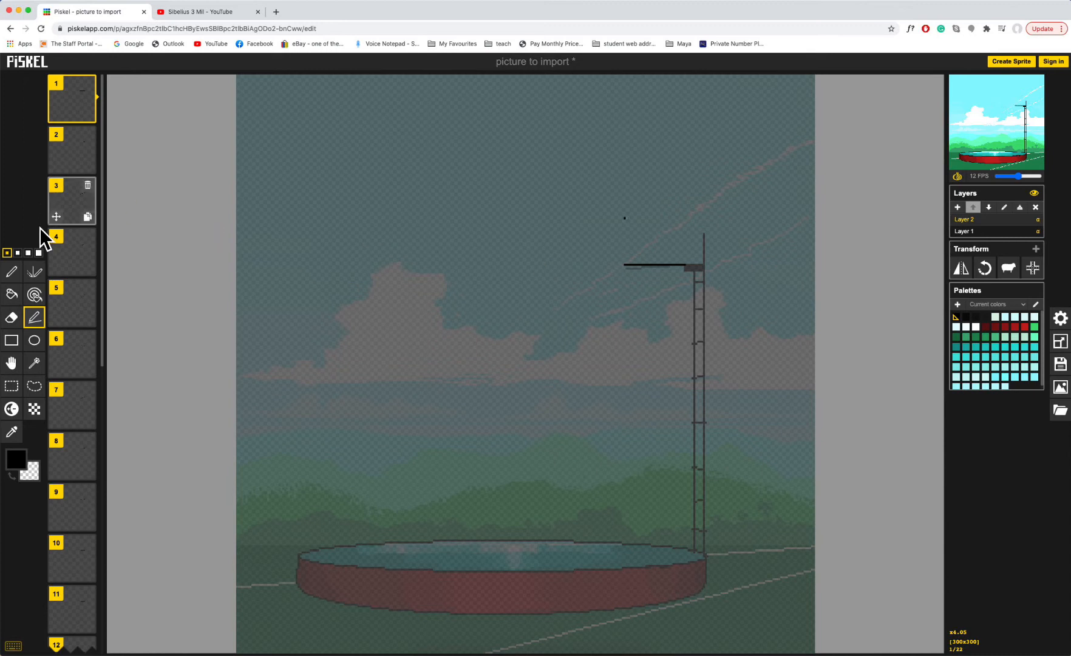
{"action": "left_click", "coordinate": [11, 271]}
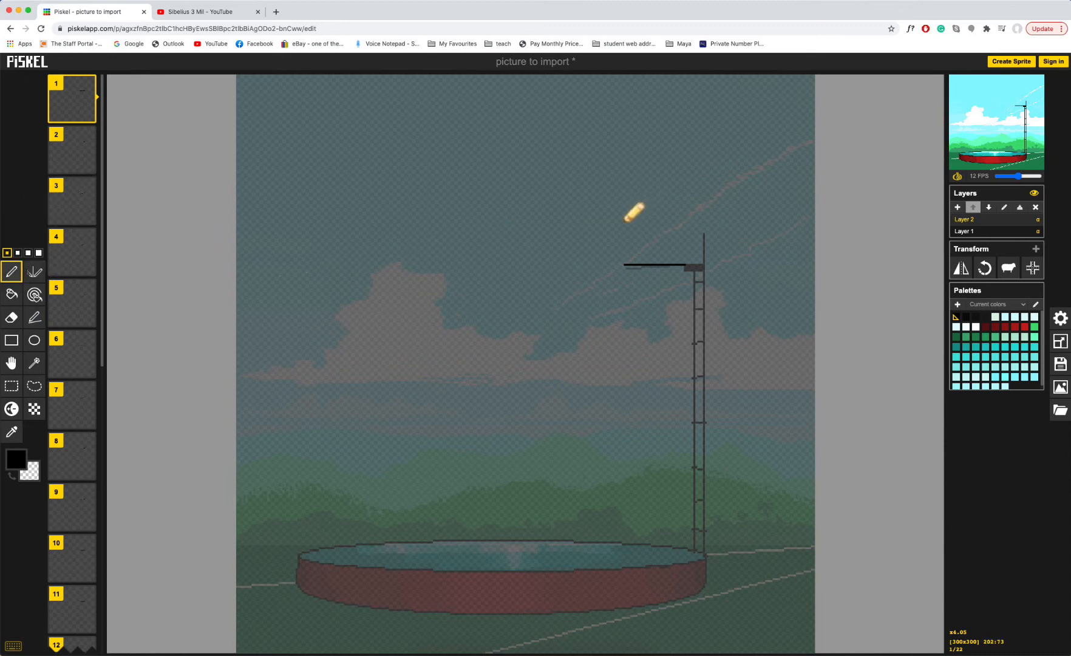
{"action": "mouse_move", "coordinate": [626, 219]}
{"action": "left_mouse_down"}
{"action": "mouse_move", "coordinate": [635, 238]}
{"action": "mouse_move", "coordinate": [622, 225]}
{"action": "mouse_move", "coordinate": [624, 254]}
{"action": "mouse_move", "coordinate": [637, 263]}
{"action": "left_mouse_up"}
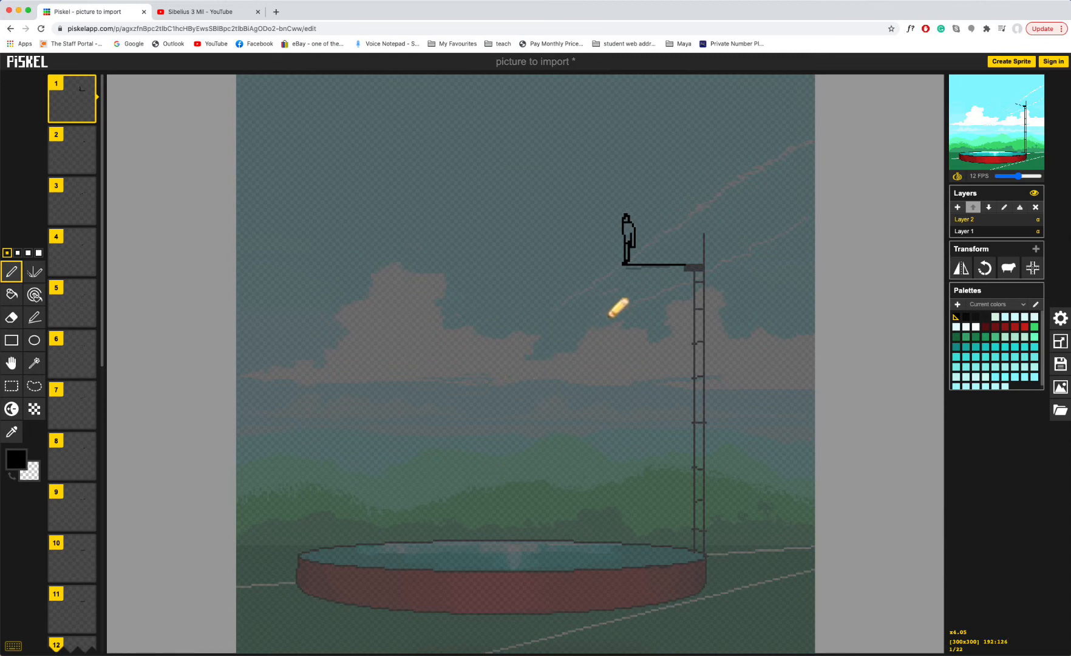
{"action": "key", "text": "super+z"}
{"action": "key", "text": "super+z"}
{"action": "key", "text": "super+z"}
{"action": "key", "text": "super+z"}
- With the largest pen size, mark the diver as a black square above the board's free end in frames 1 to 3
{"action": "left_click", "coordinate": [28, 252]}
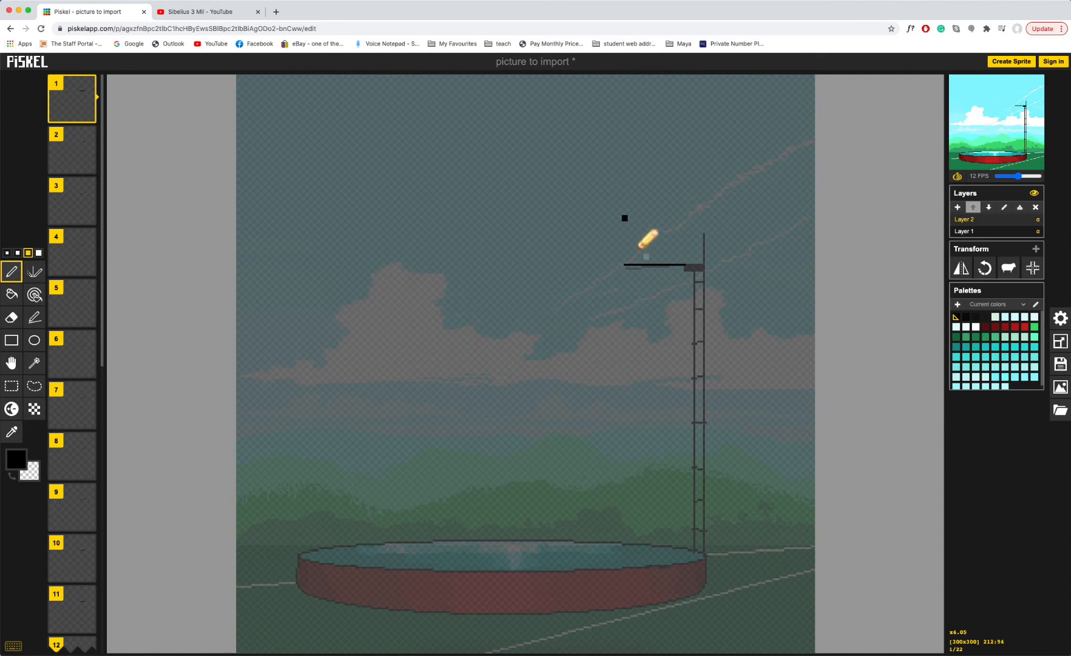
{"action": "left_click", "coordinate": [38, 252]}
{"action": "left_click", "coordinate": [625, 217]}
{"action": "left_click", "coordinate": [626, 216]}
{"action": "key", "text": "Down"}
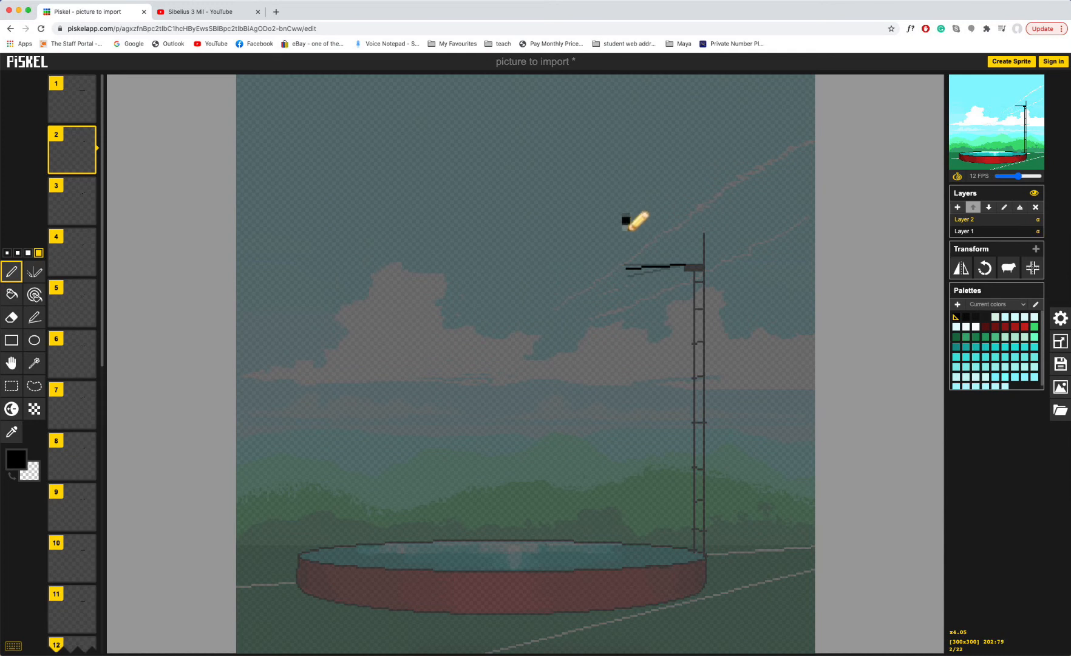
{"action": "key", "text": "Down"}
{"action": "left_click", "coordinate": [626, 235]}
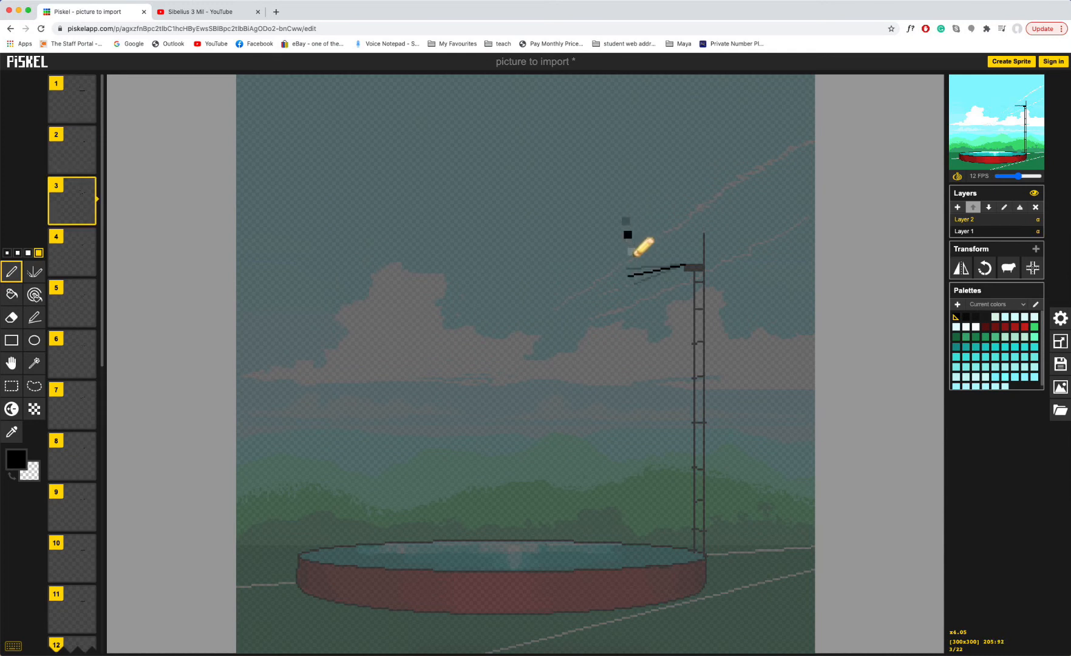
- Place the diver's square lower with the bending board in frames 4 and 5, and launched above the board in frame 6
{"action": "key", "text": "Down"}
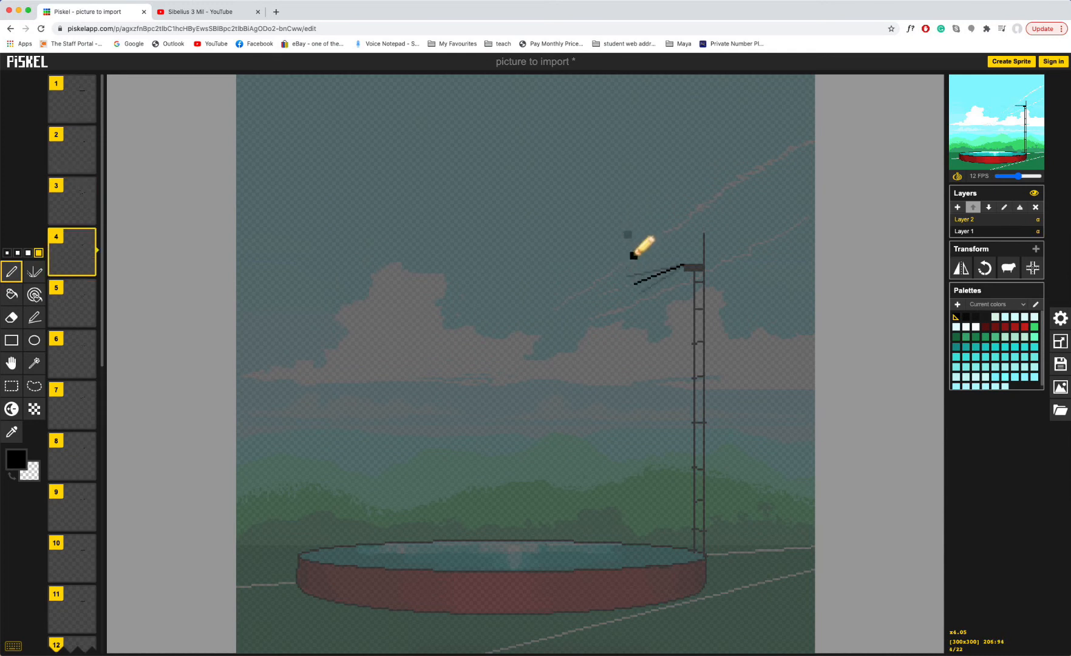
{"action": "key", "text": "Down"}
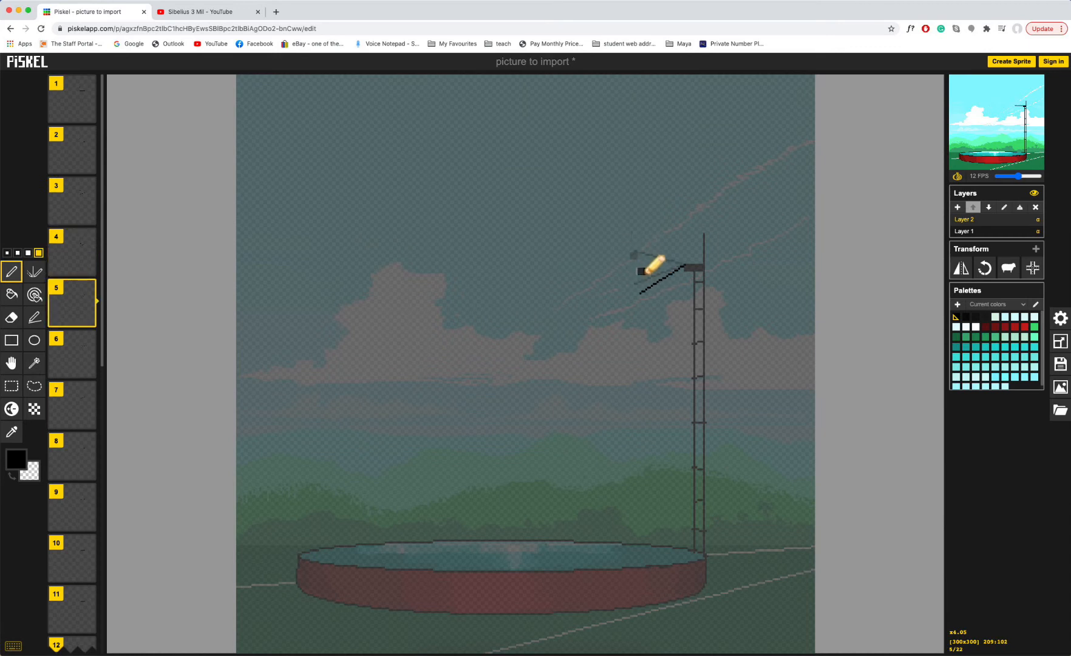
{"action": "key", "text": "Down"}
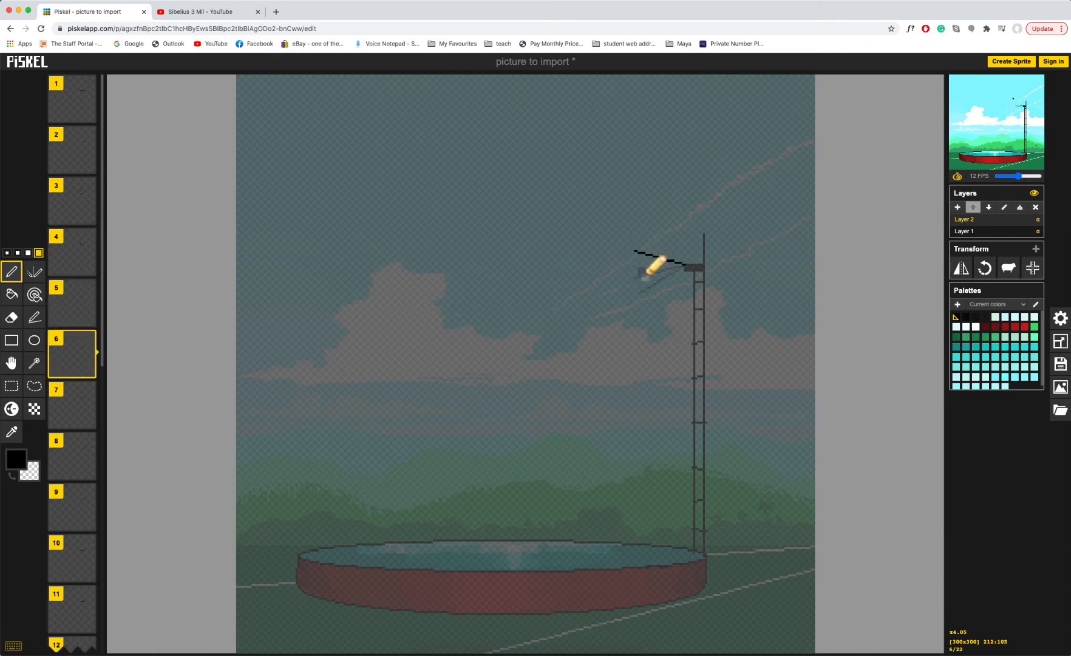
{"action": "key", "text": "Up"}
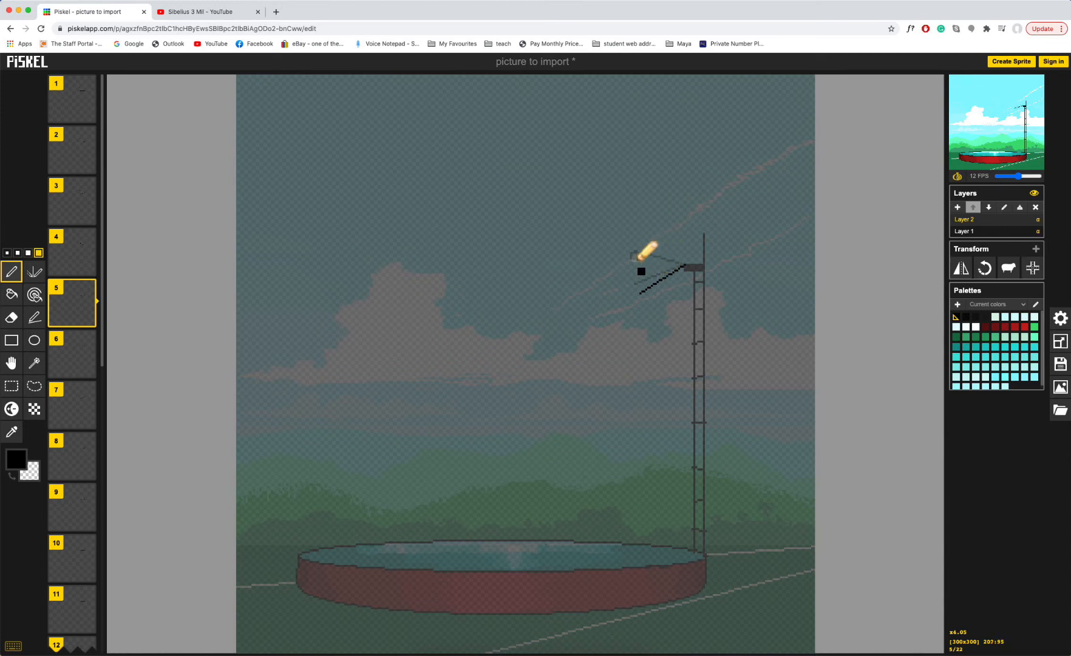
{"action": "key", "text": "Down"}
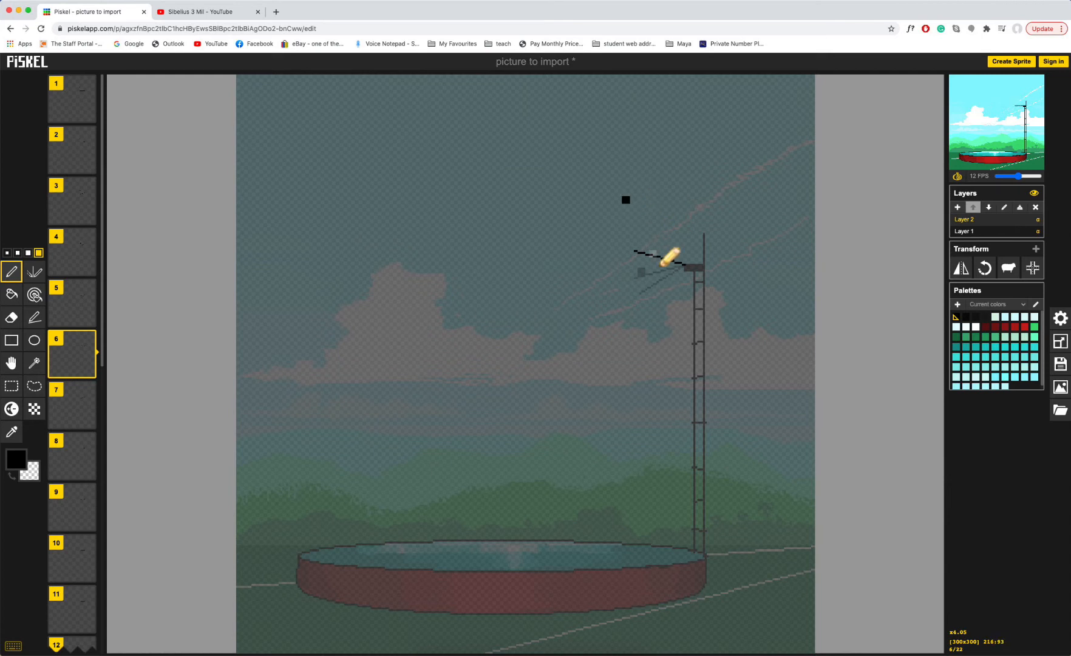
- Place the diver's square in frames 7 to 9, rising progressively up and away from the board
{"action": "key", "text": "Down"}
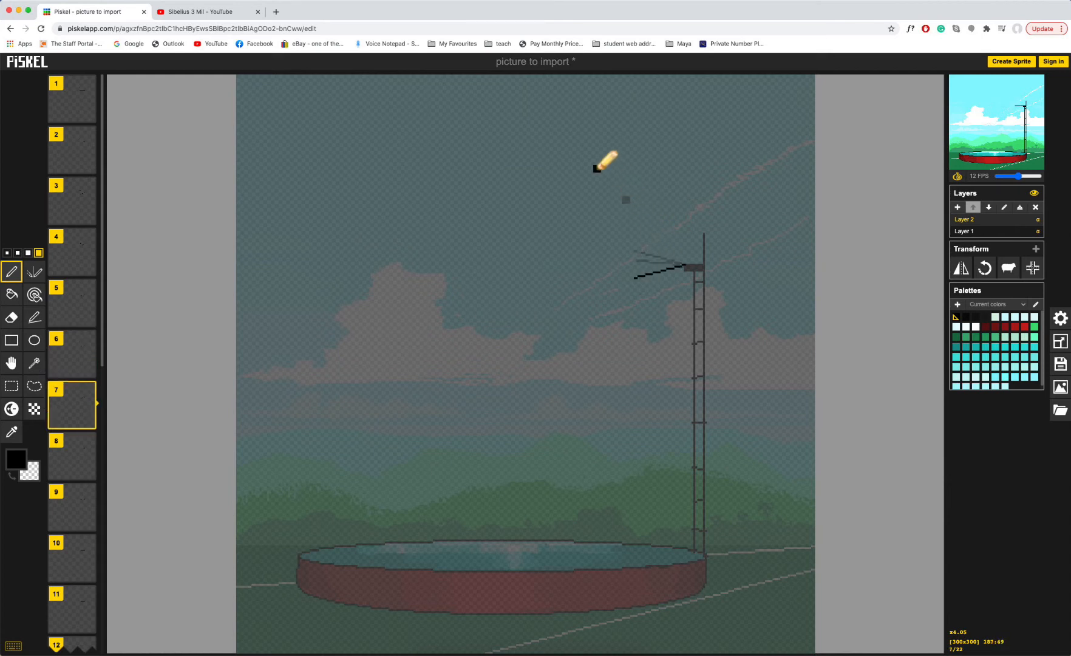
{"action": "left_click", "coordinate": [596, 168]}
{"action": "key", "text": "Down"}
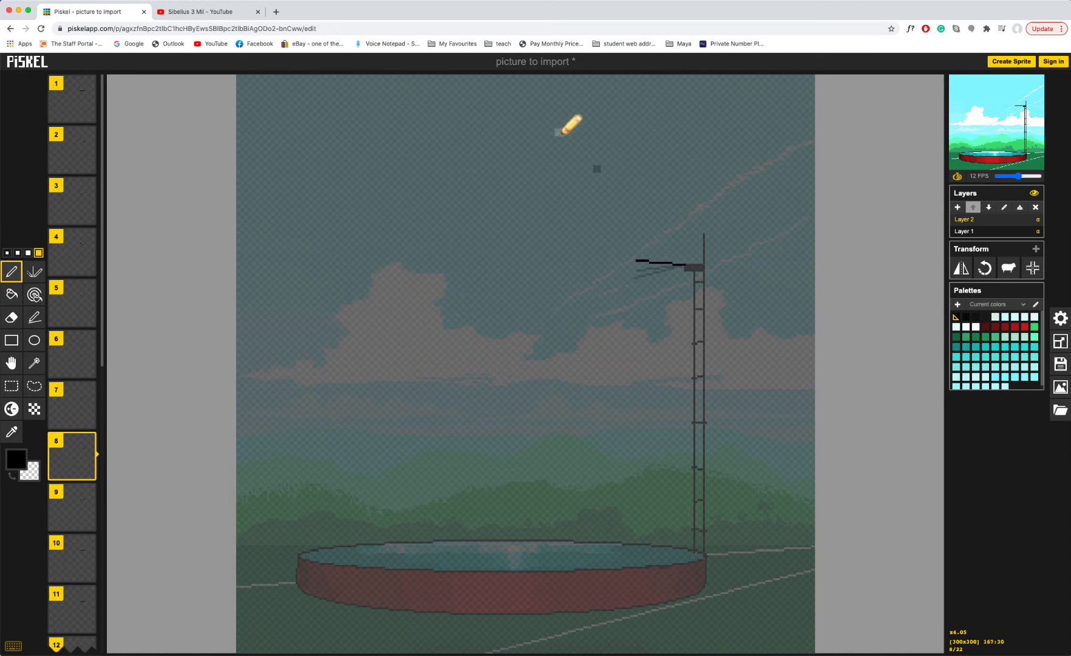
{"action": "left_click", "coordinate": [559, 132]}
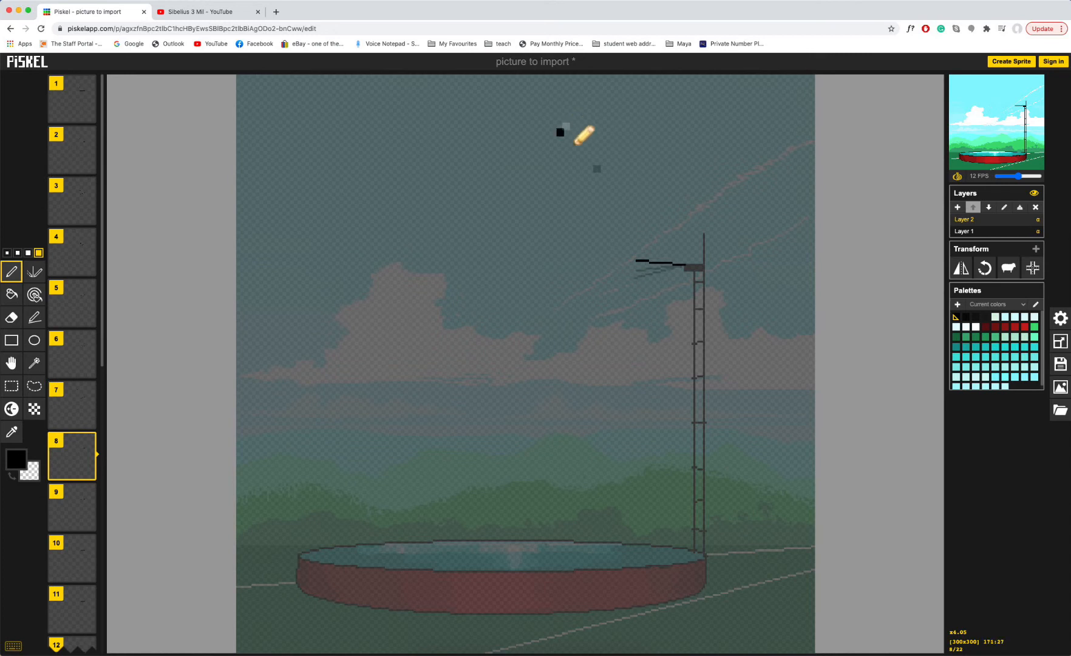
{"action": "key", "text": "Down"}
{"action": "left_click", "coordinate": [543, 125]}
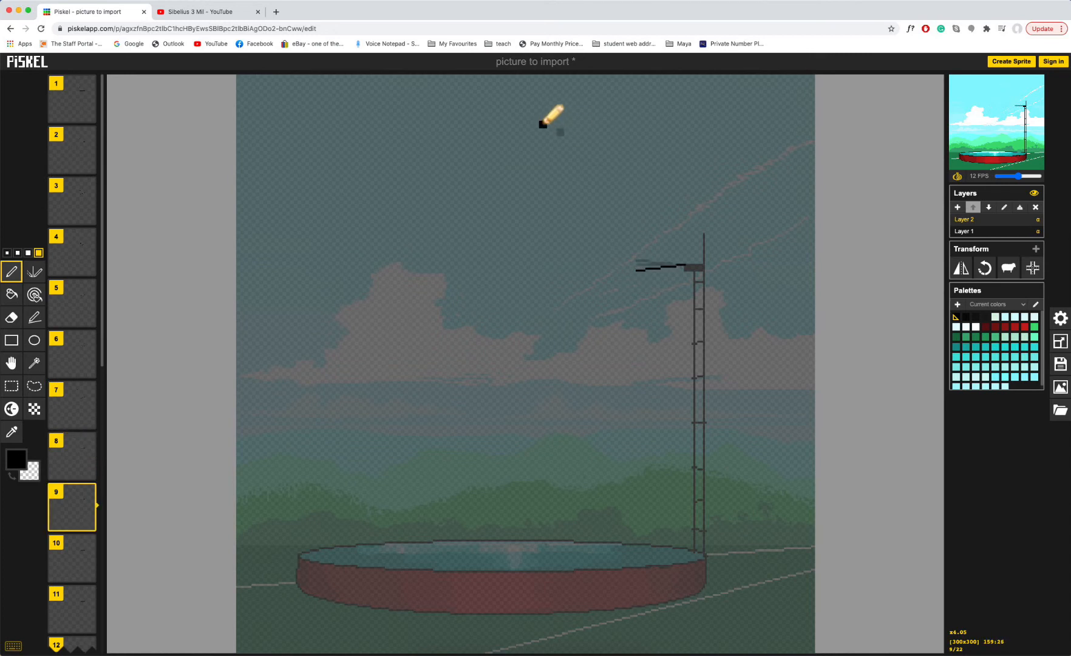
- Place the diver's square in frames 10 to 16, curving over and falling to just above the pool, and go to frame 17
{"action": "key", "text": "Down"}
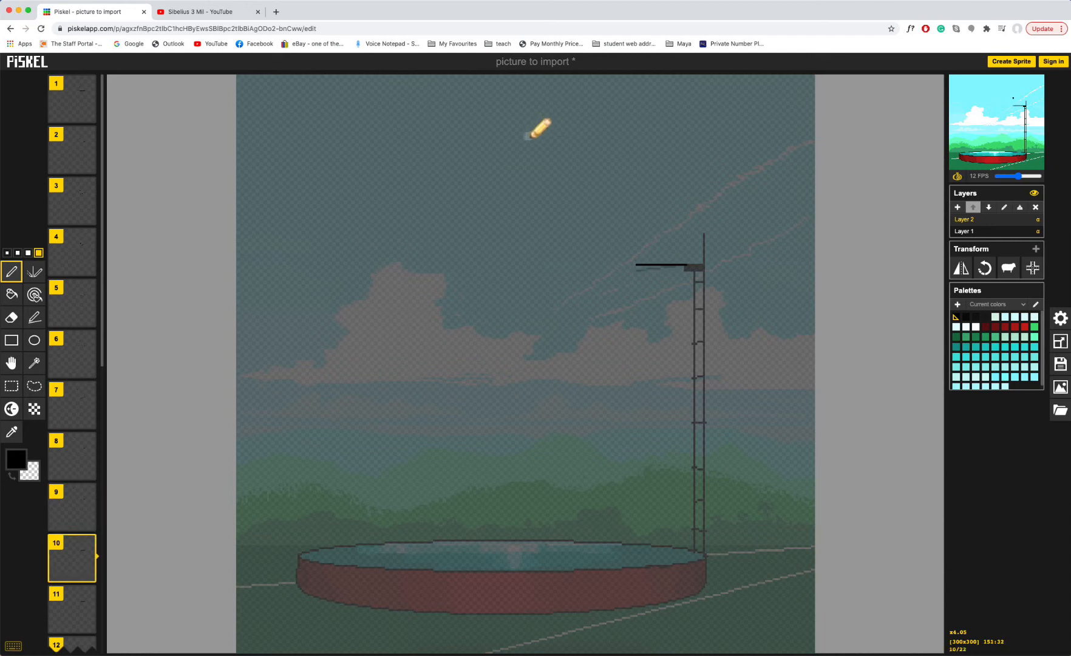
{"action": "key", "text": "Down"}
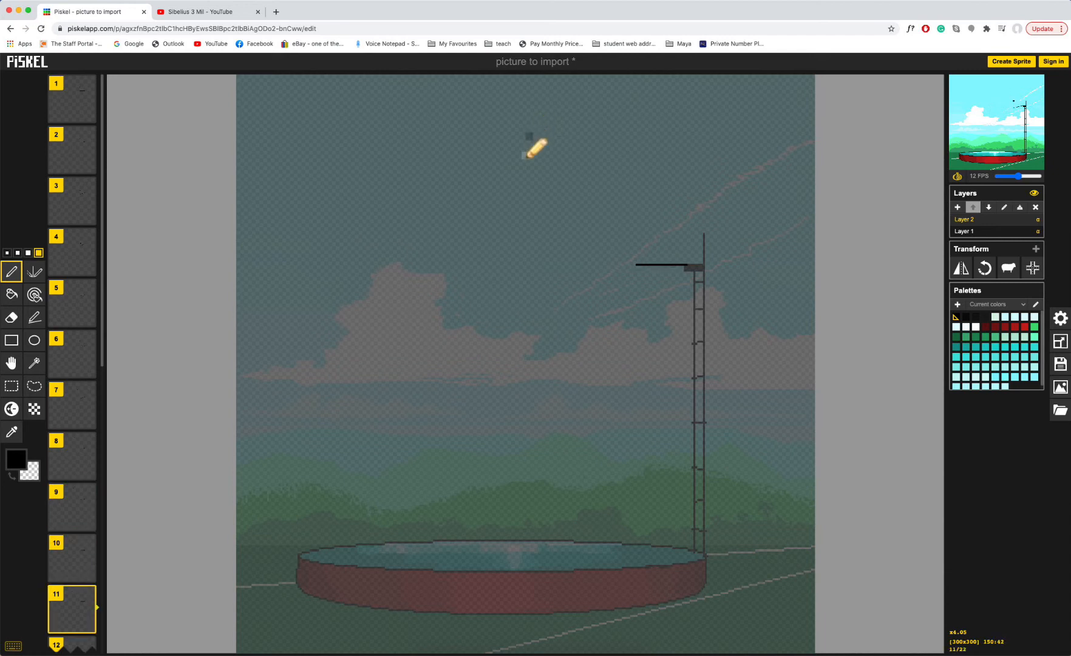
{"action": "left_click", "coordinate": [525, 155]}
{"action": "key", "text": "Down"}
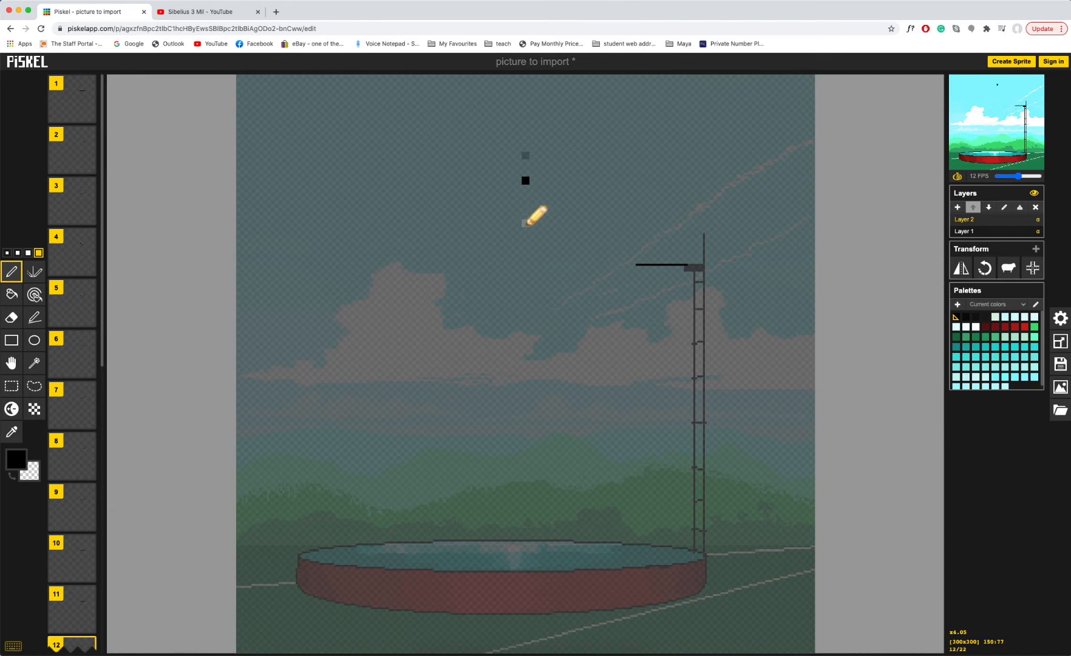
{"action": "left_click", "coordinate": [525, 223]}
{"action": "left_click", "coordinate": [529, 404]}
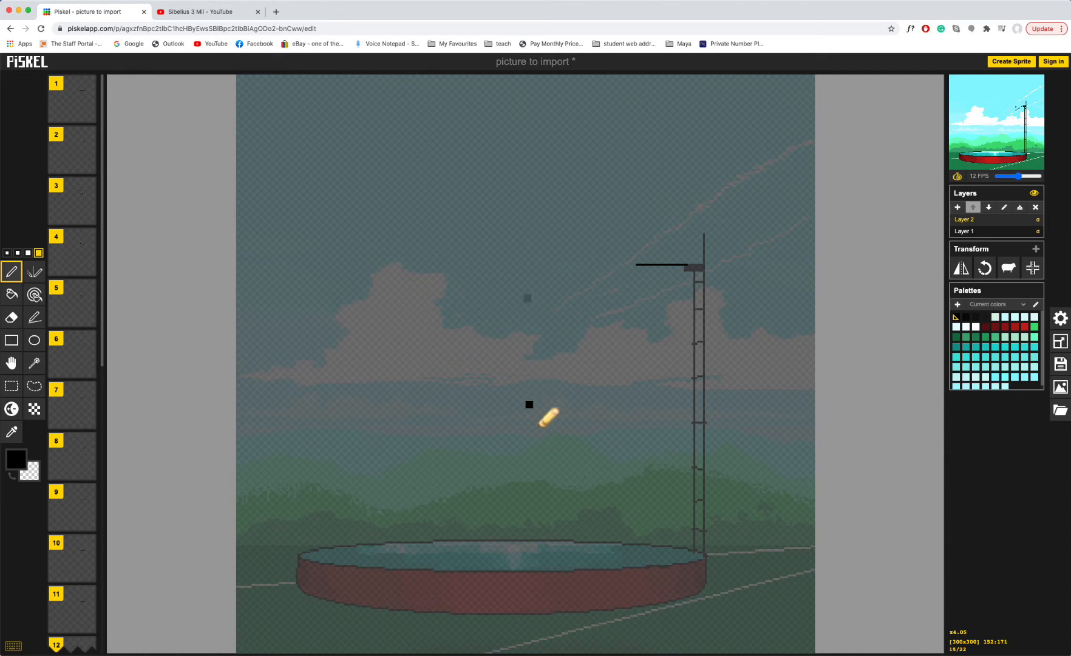
{"action": "key", "text": "Down"}
{"action": "left_click", "coordinate": [530, 523]}
{"action": "key", "text": "Down"}
- Open the animation preview in a separate enlarged window to check the diver's jump and fall
{"action": "mouse_move", "coordinate": [980, 106]}
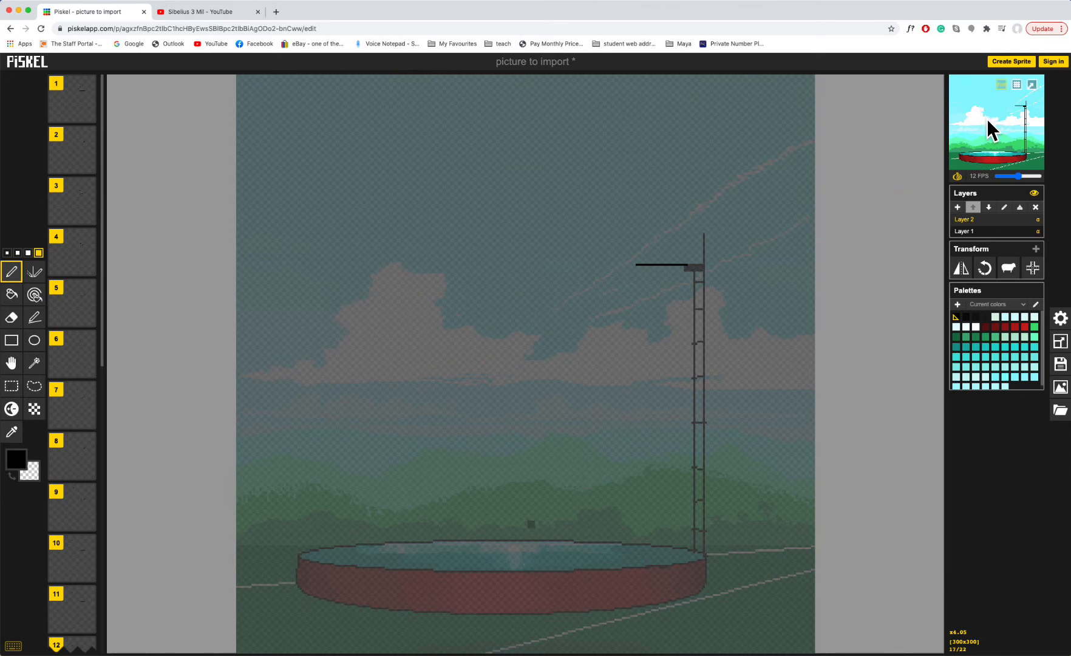
{"action": "left_click", "coordinate": [1032, 88]}
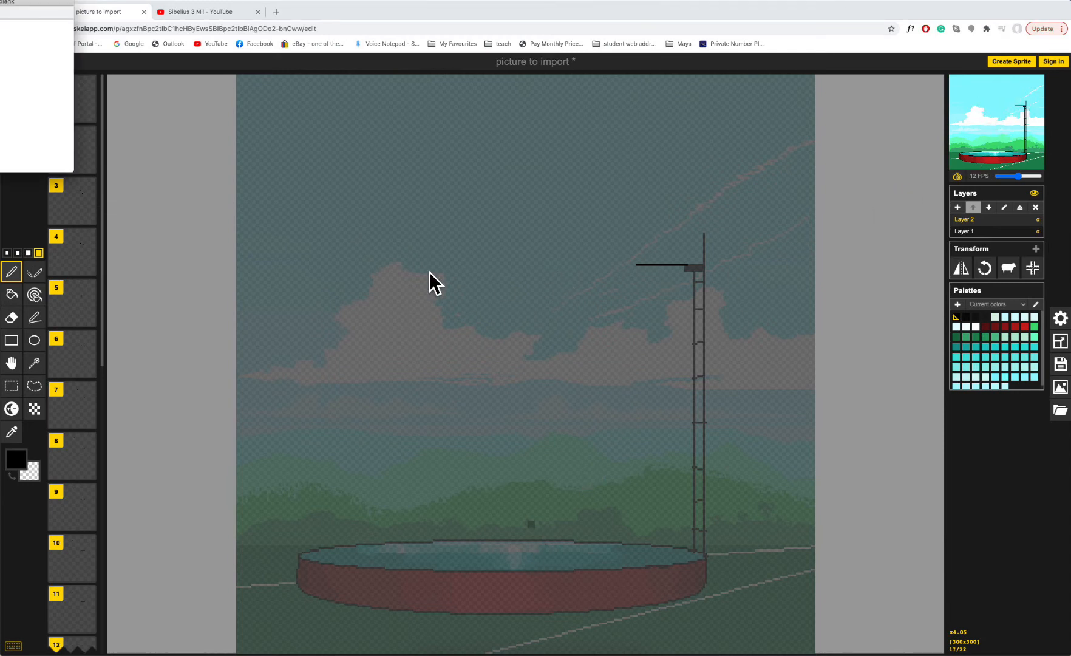
{"action": "left_click_drag", "start_coordinate": [49, 5], "coordinate": [428, 138]}
{"action": "left_click_drag", "start_coordinate": [453, 306], "coordinate": [762, 539]}
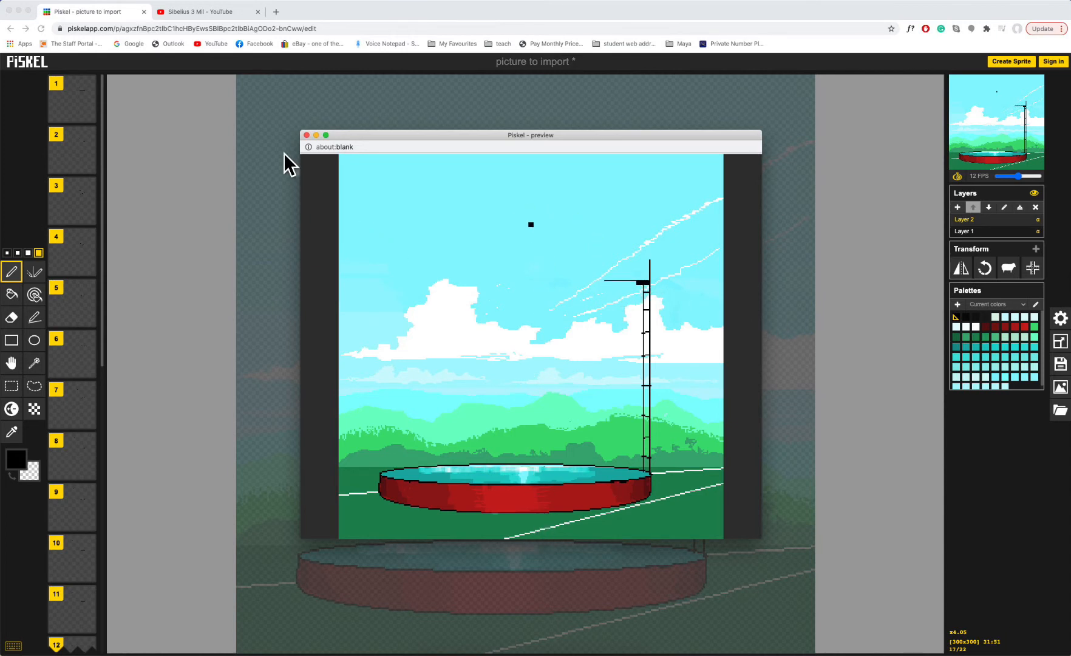
- Close the enlarged preview, and return to frame 1 with the smallest pen size selected
{"action": "left_click", "coordinate": [307, 135]}
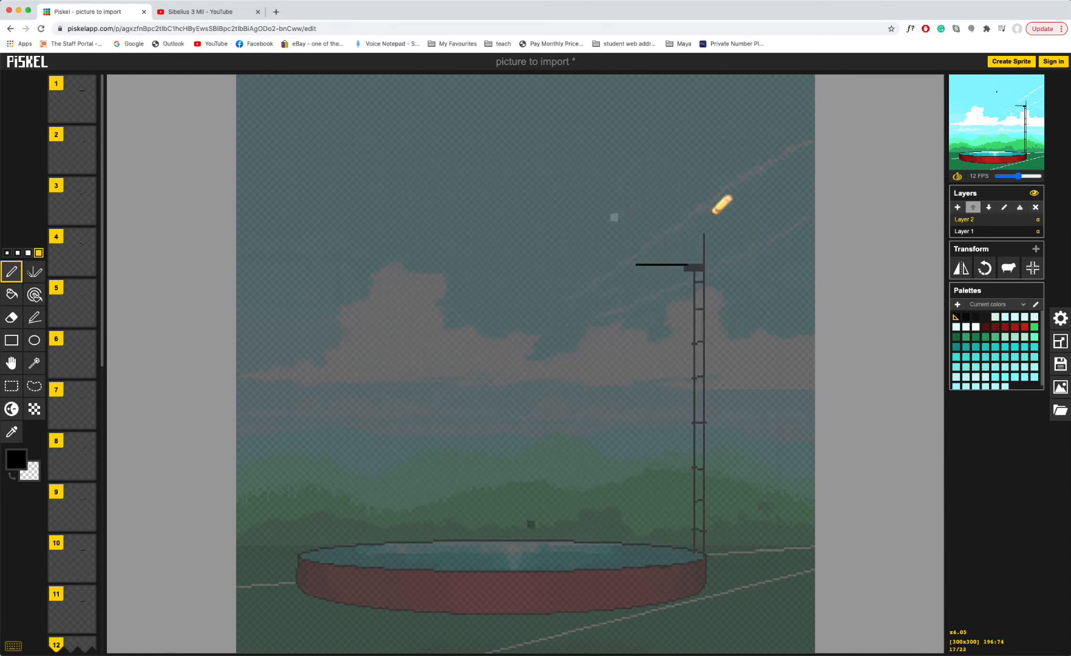
{"action": "key", "text": "Up"}
{"action": "key", "text": "Up"}
{"action": "key", "text": "Up"}
{"action": "key", "text": "Up"}
{"action": "key", "text": "Up"}
{"action": "key", "text": "Up"}
{"action": "key", "text": "Up"}
{"action": "key", "text": "Up"}
{"action": "key", "text": "Up"}
{"action": "key", "text": "Up"}
{"action": "key", "text": "Up"}
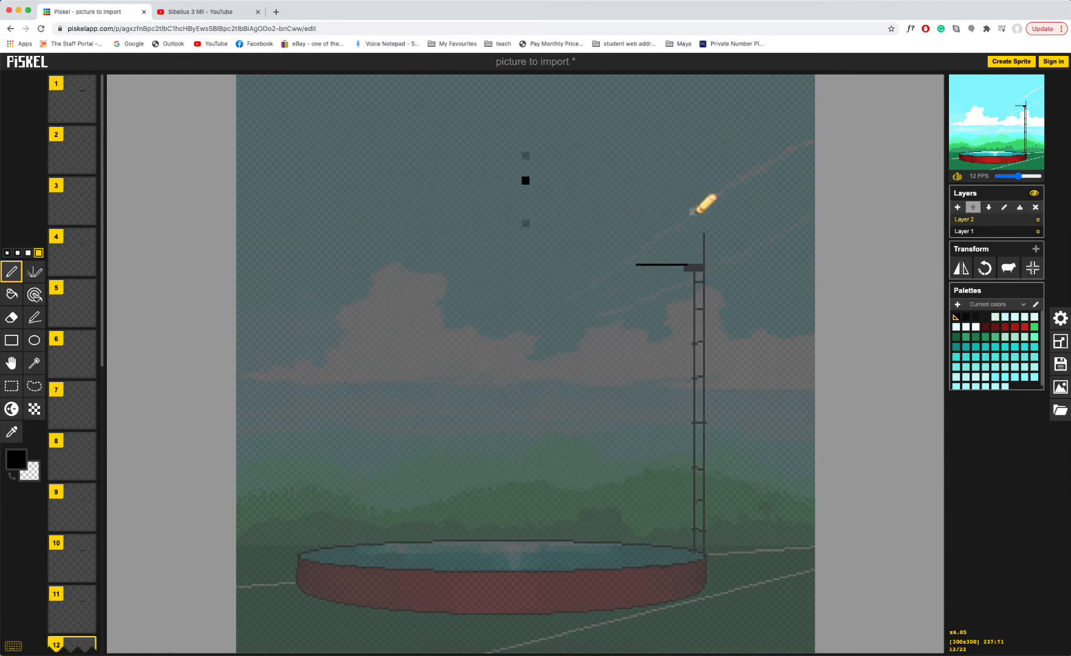
{"action": "key", "text": "Up"}
{"action": "key", "text": "Up"}
{"action": "key", "text": "Up"}
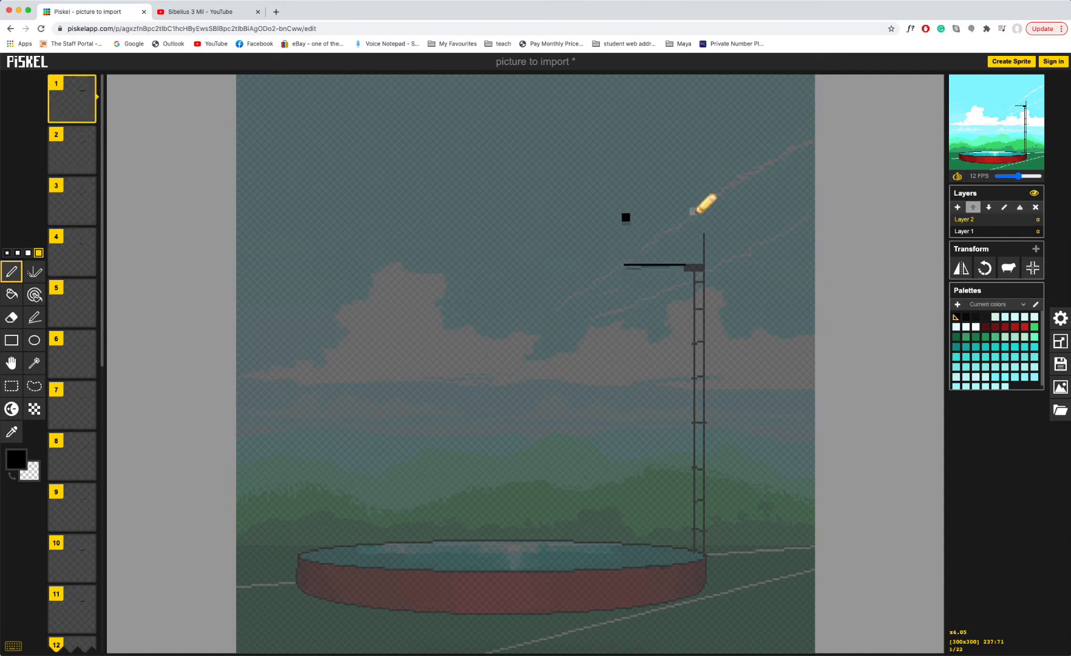
{"action": "left_click", "coordinate": [7, 253]}
{"action": "left_click", "coordinate": [853, 0]}
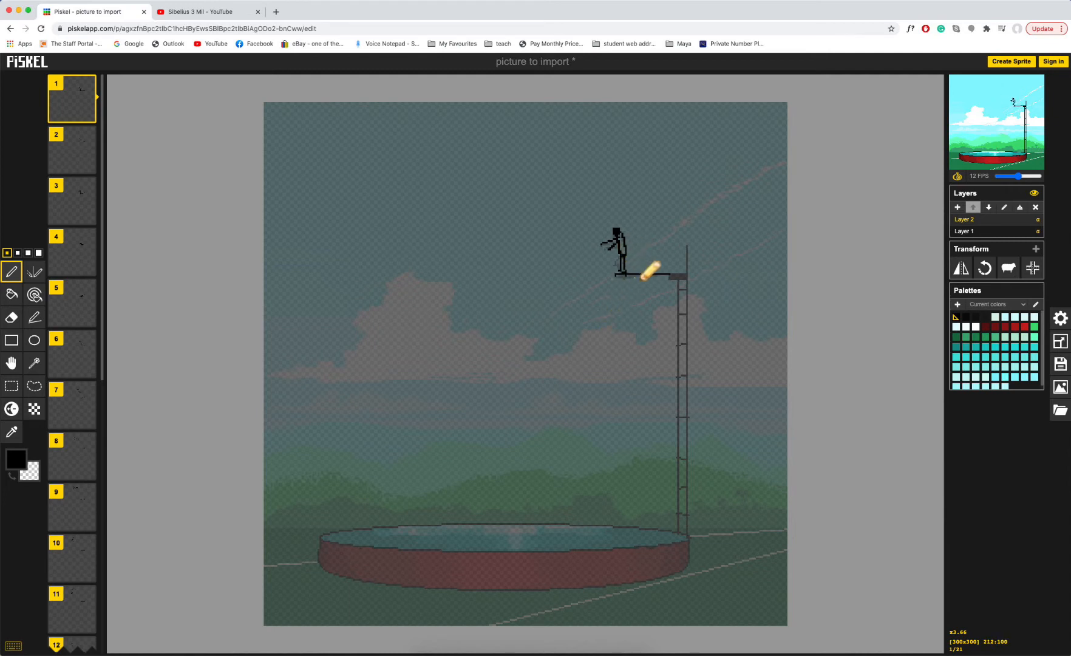
- Check the diver's poses up to frame 5, turn off the onion skin and return to frame 1
{"action": "key", "text": "Down"}
{"action": "key", "text": "Up"}
{"action": "key", "text": "Down"}
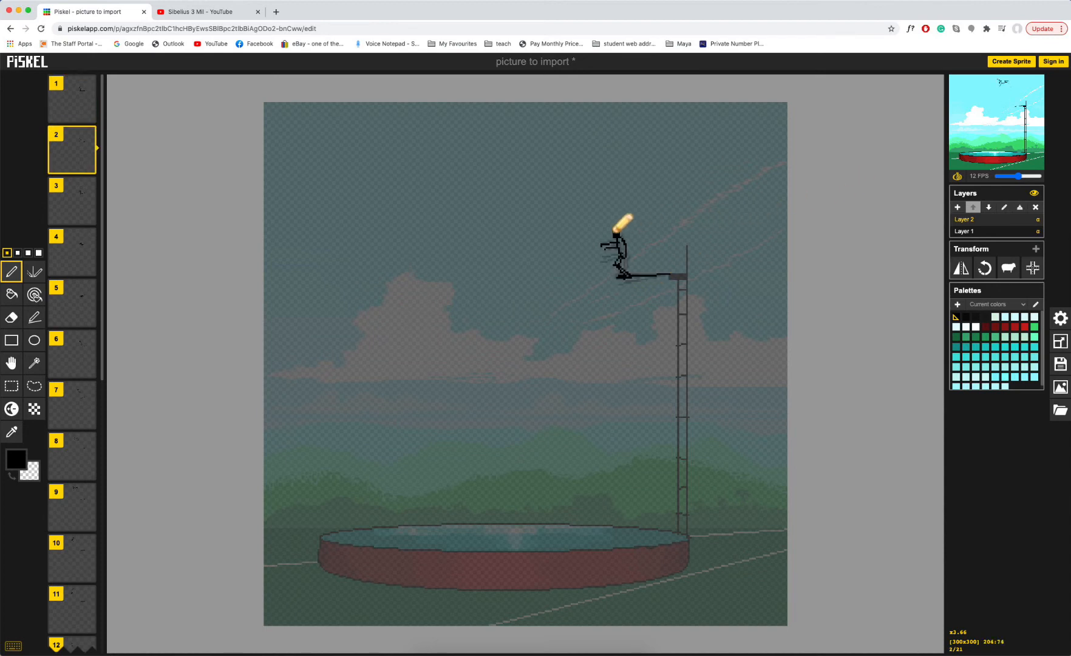
{"action": "key", "text": "Down"}
{"action": "key", "text": "Down"}
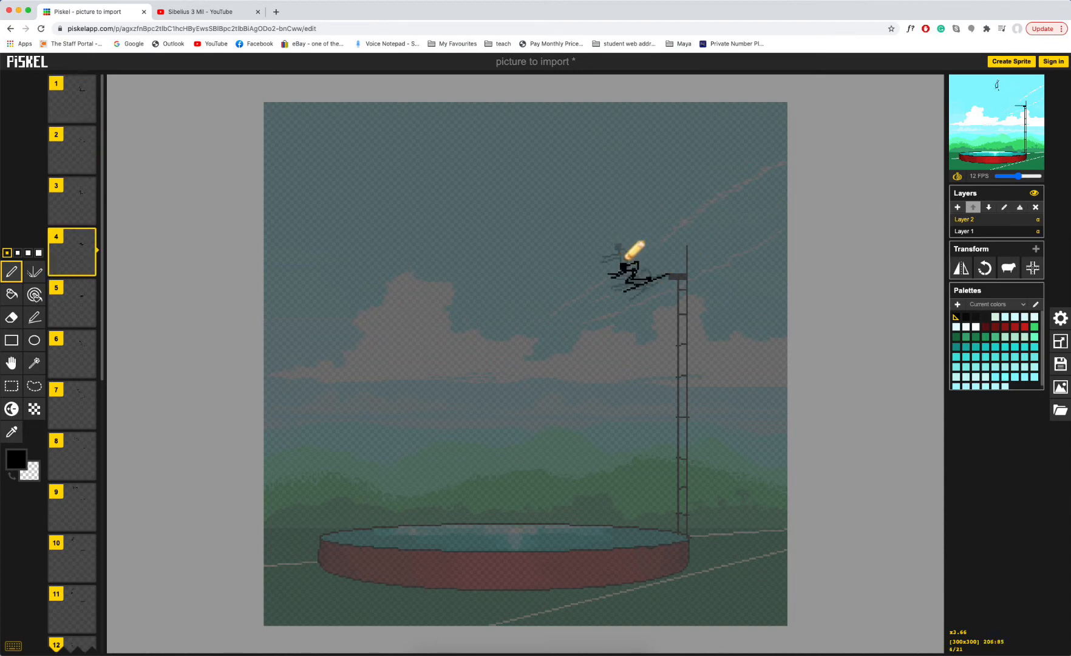
{"action": "key", "text": "Down"}
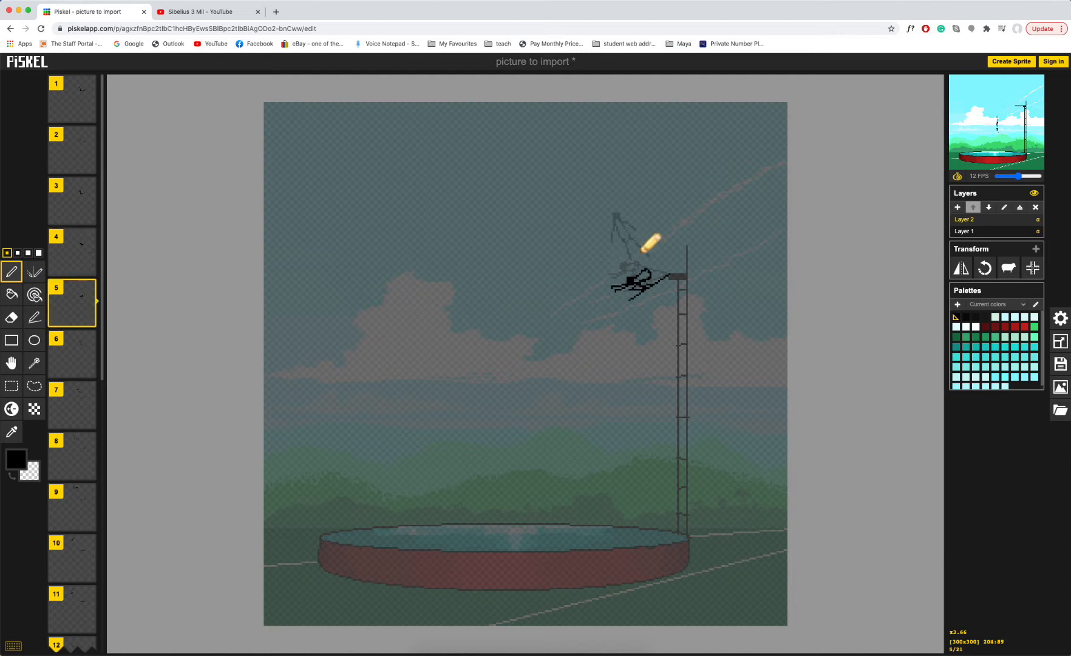
{"action": "left_click", "coordinate": [957, 176]}
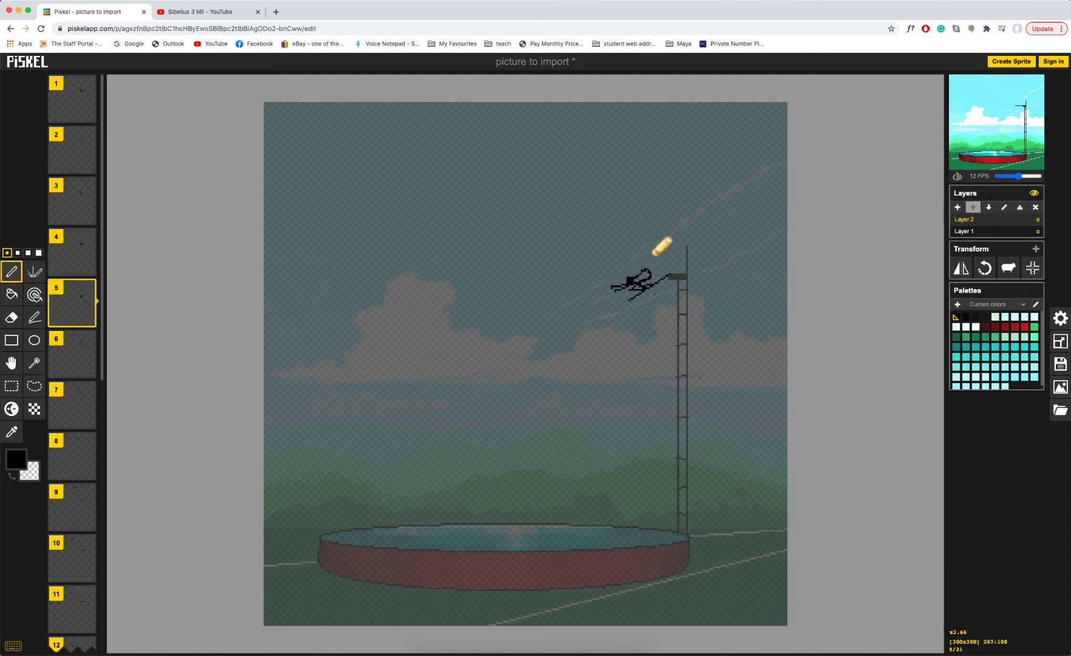
{"action": "key", "text": "Up"}
{"action": "key", "text": "Up"}
{"action": "key", "text": "Up"}
{"action": "key", "text": "Up"}
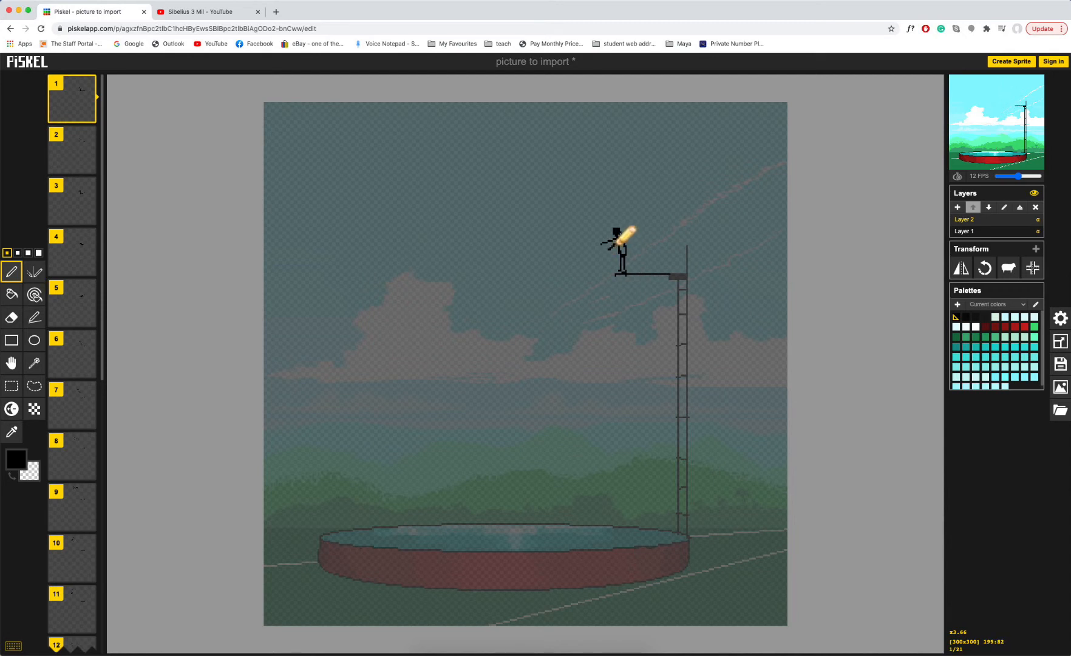
- Select the Eraser and step through frames 2 to 7 to examine the diver's crouch and take-off poses
{"action": "key", "text": "Down"}
{"action": "key", "text": "Down"}
{"action": "key", "text": "Down"}
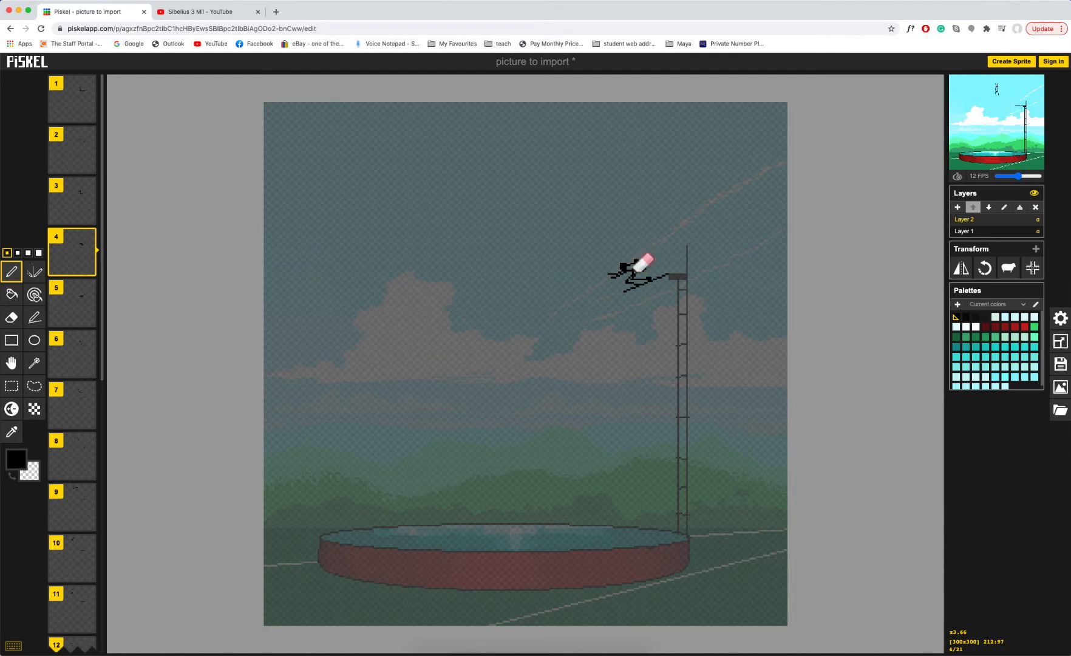
{"action": "key", "text": "e"}
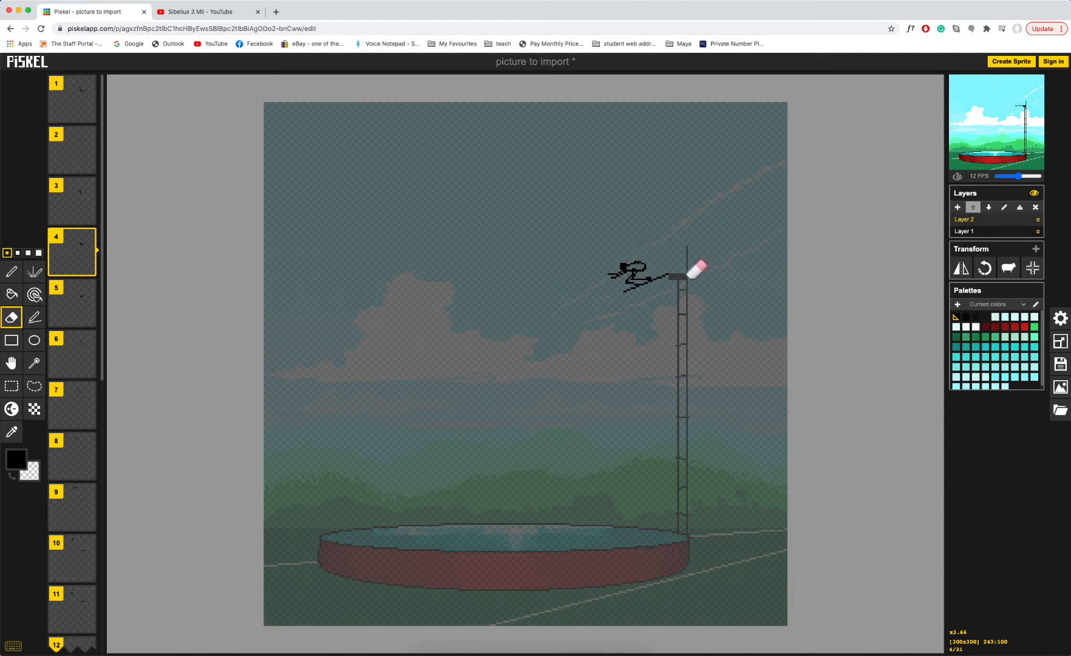
{"action": "key", "text": "Down"}
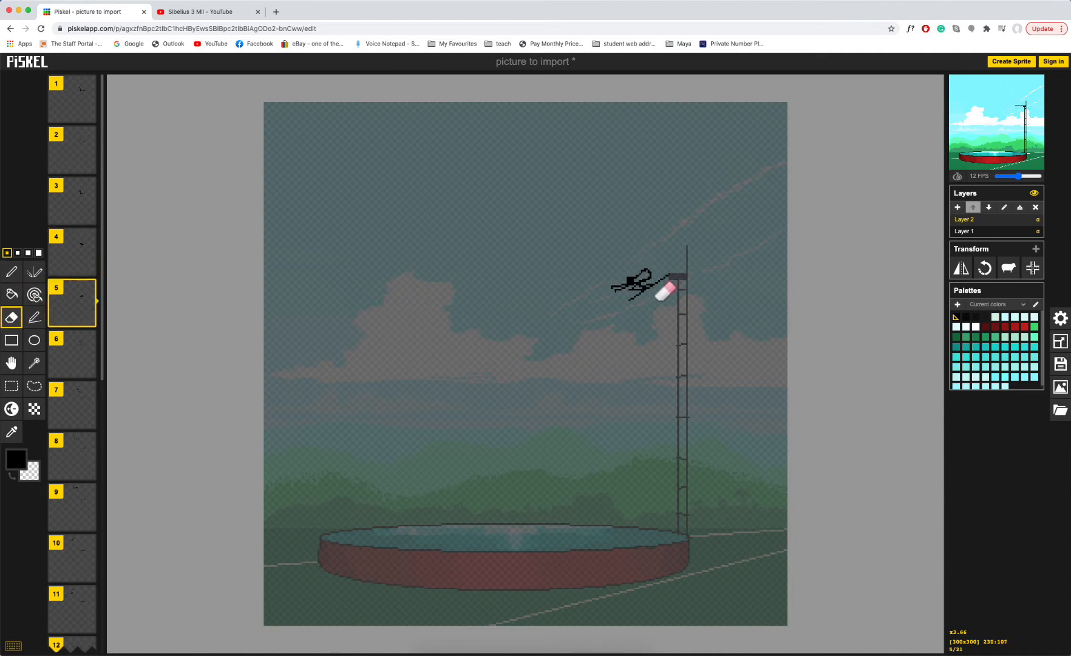
{"action": "key", "text": "Down"}
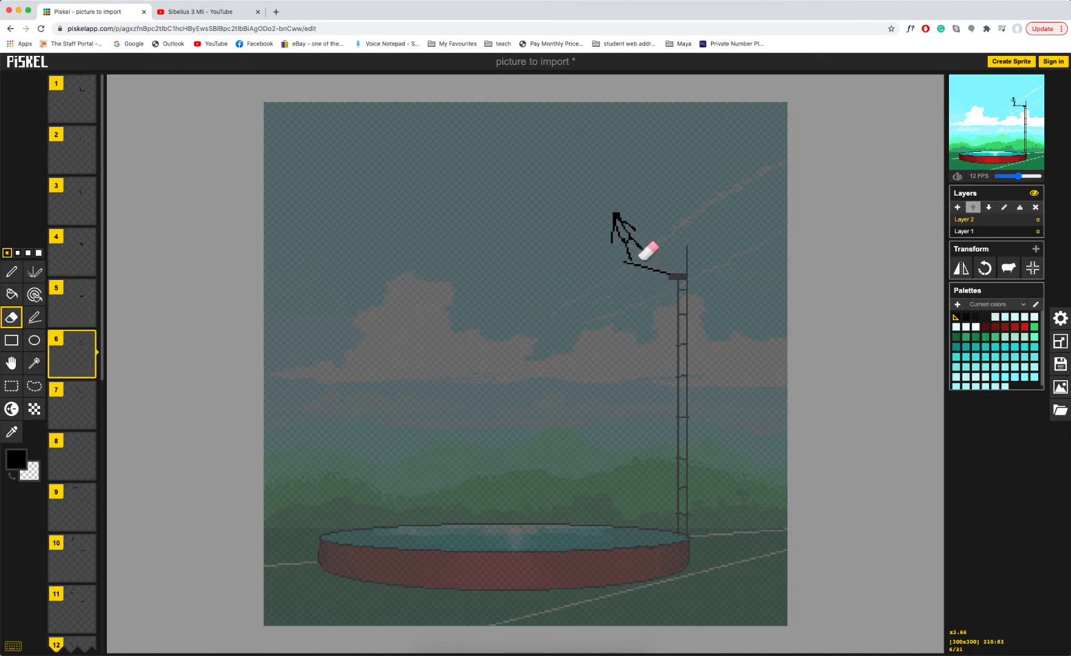
{"action": "key", "text": "Down"}
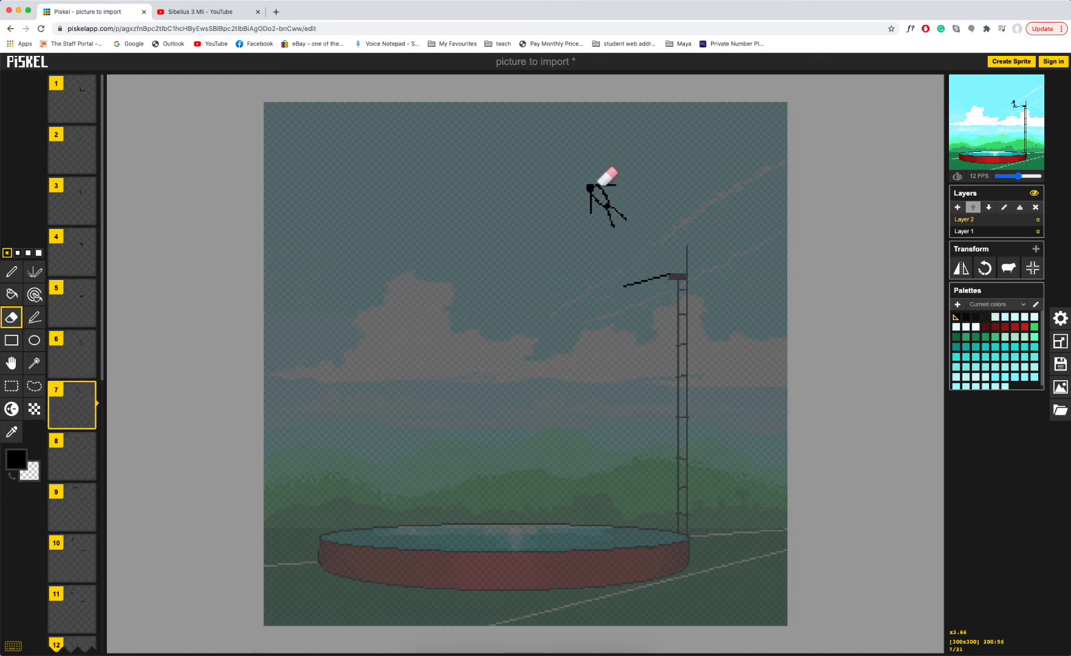
{"action": "key", "text": "Up"}
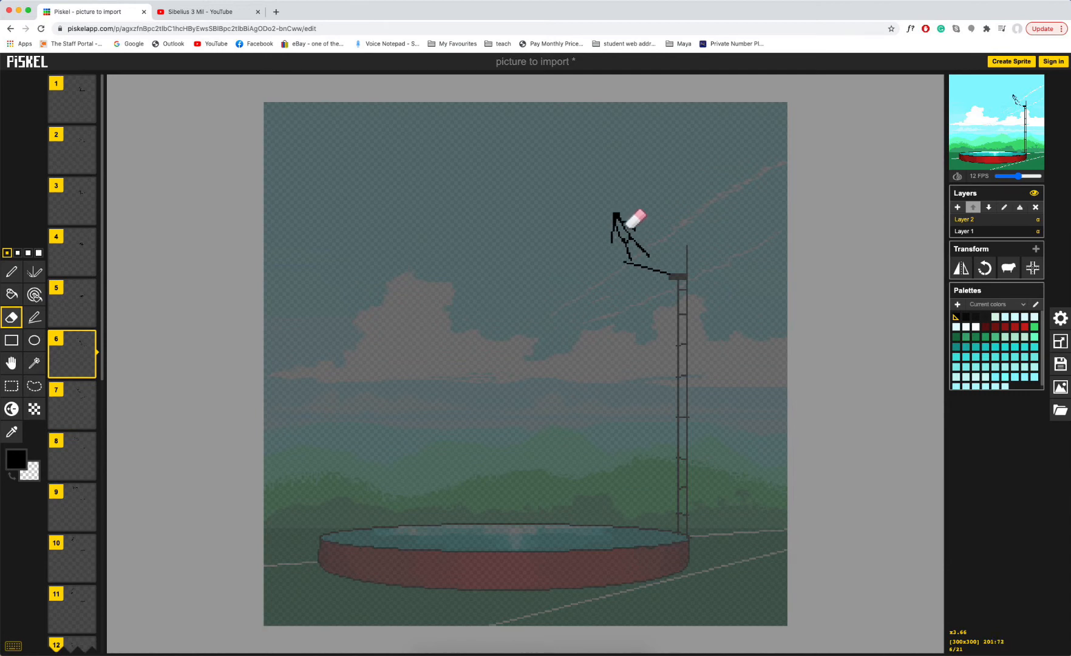
{"action": "key", "text": "Down"}
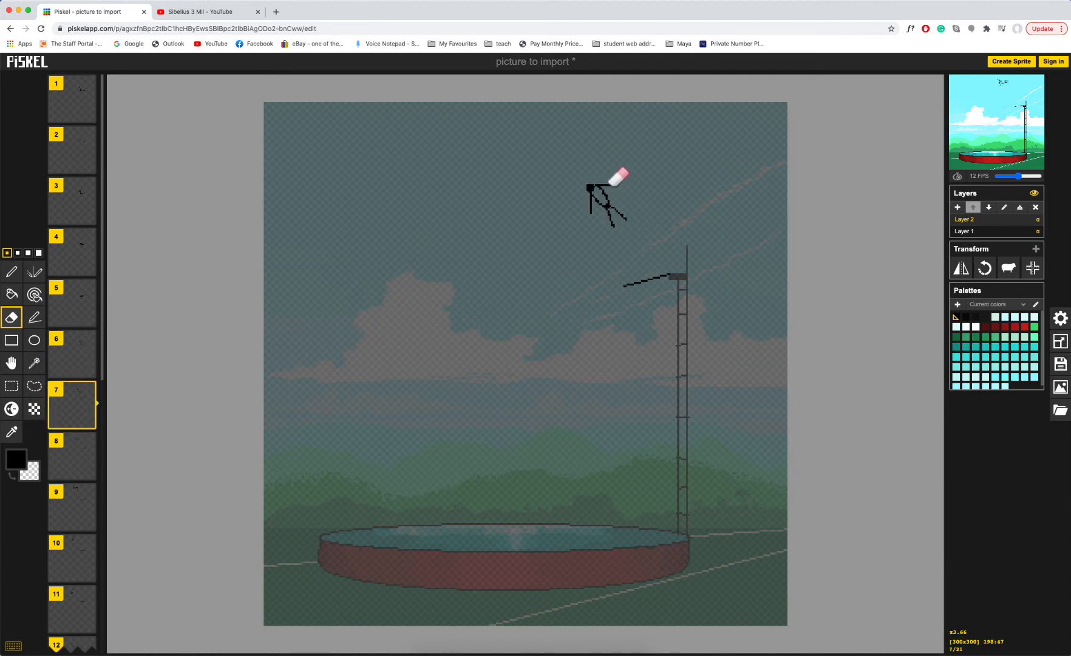
- Step back and forth through frames 8 to 15 to examine the diver's turn in the air and fall towards the pool
{"action": "key", "text": "Down"}
{"action": "key", "text": "Down"}
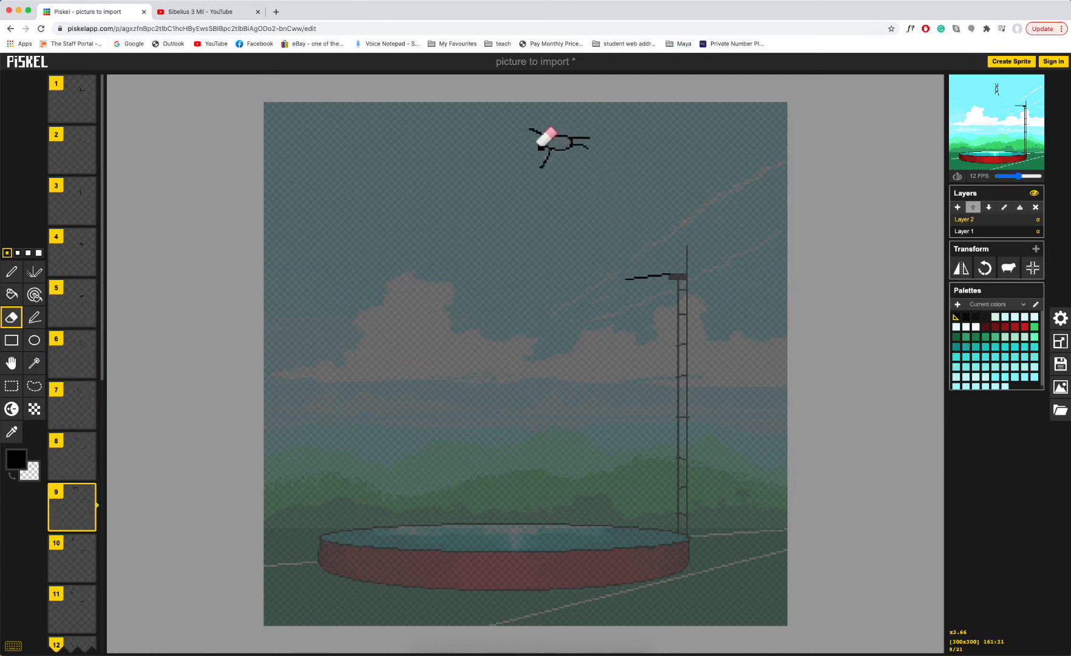
{"action": "key", "text": "Down"}
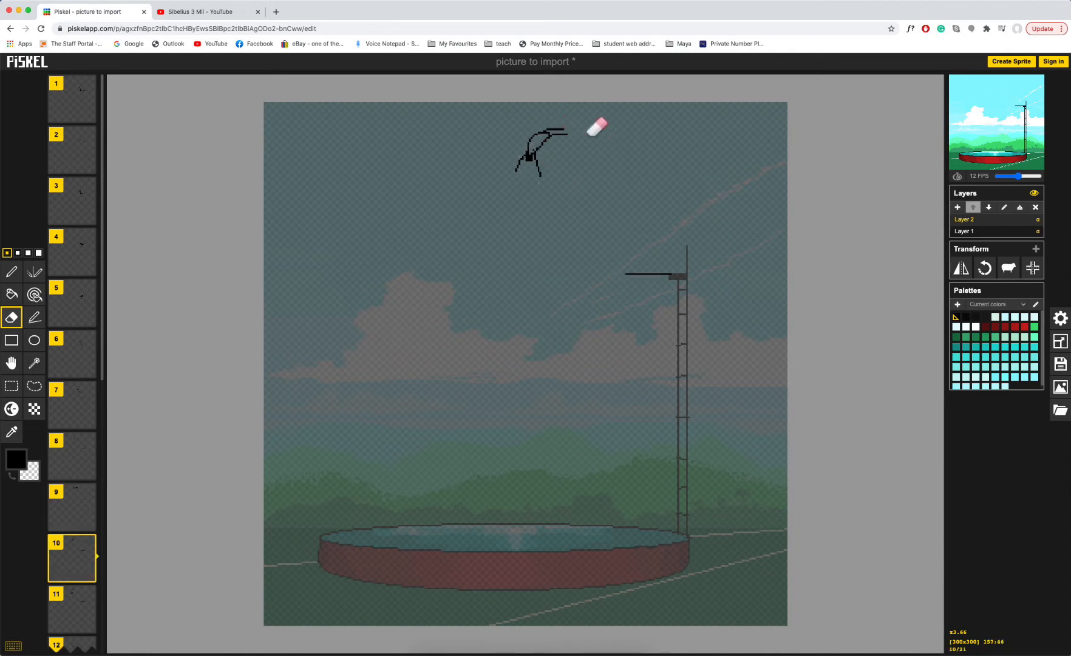
{"action": "key", "text": "Down"}
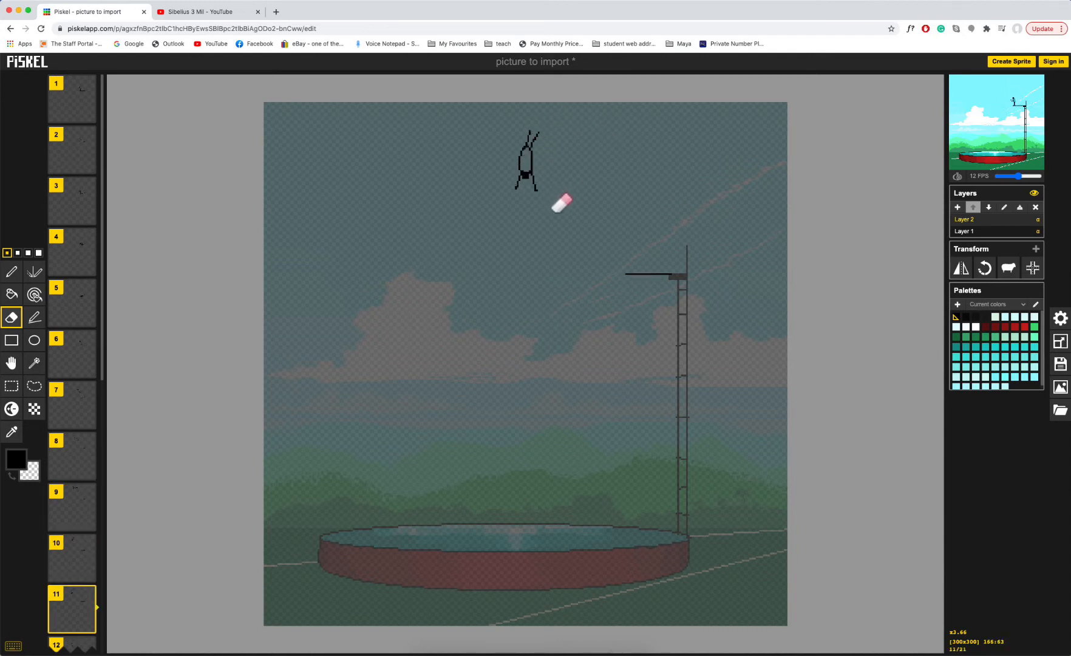
{"action": "key", "text": "Down"}
{"action": "key", "text": "Down"}
{"action": "key", "text": "Down"}
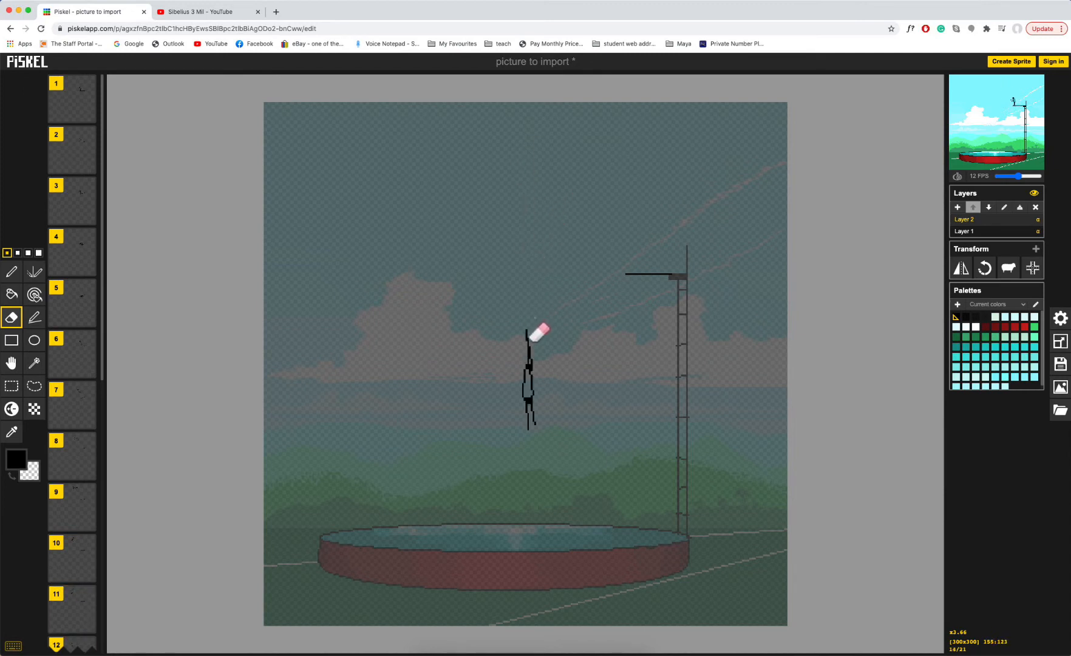
{"action": "key", "text": "Down"}
{"action": "key", "text": "Up"}
{"action": "key", "text": "Up"}
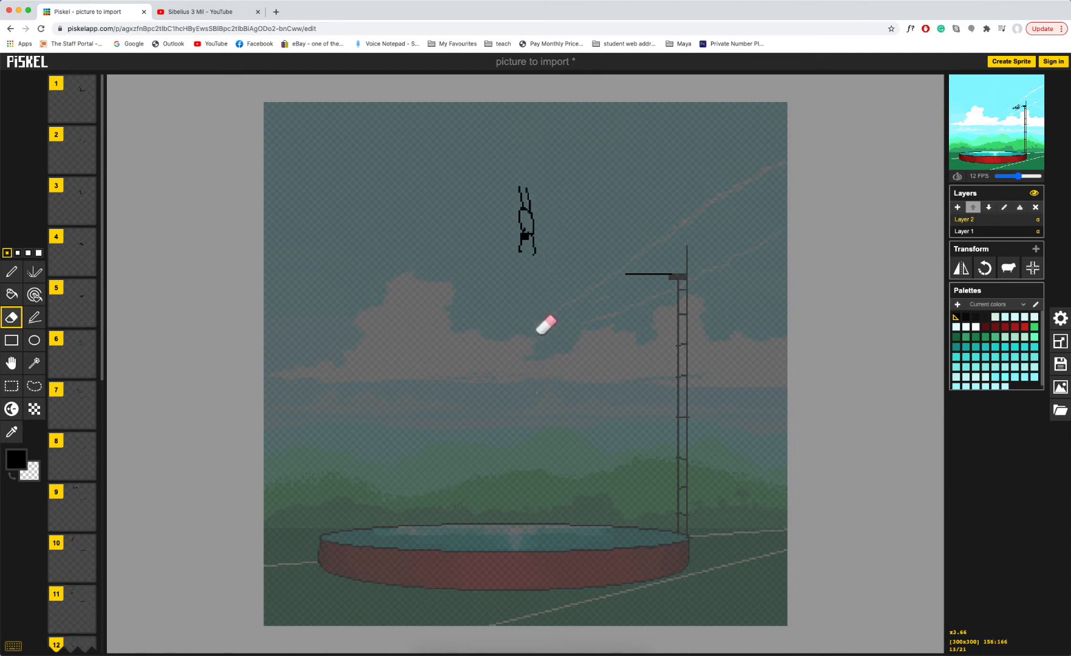
{"action": "key", "text": "Down"}
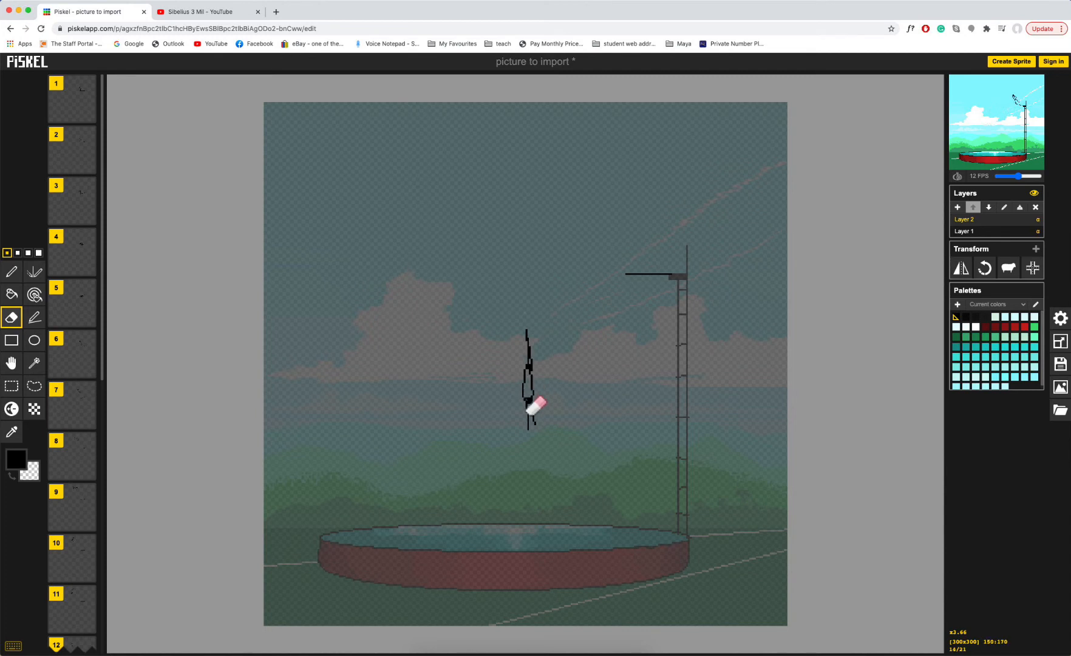
{"action": "key", "text": "Down"}
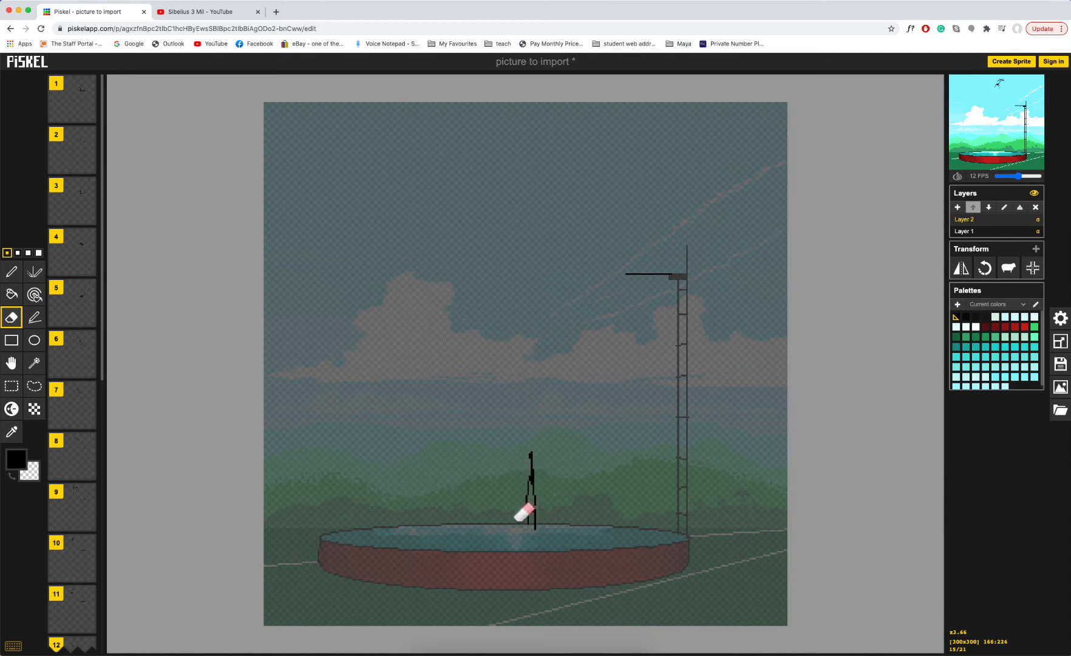
{"action": "key", "text": "Up"}
{"action": "key", "text": "Up"}
{"action": "key", "text": "Up"}
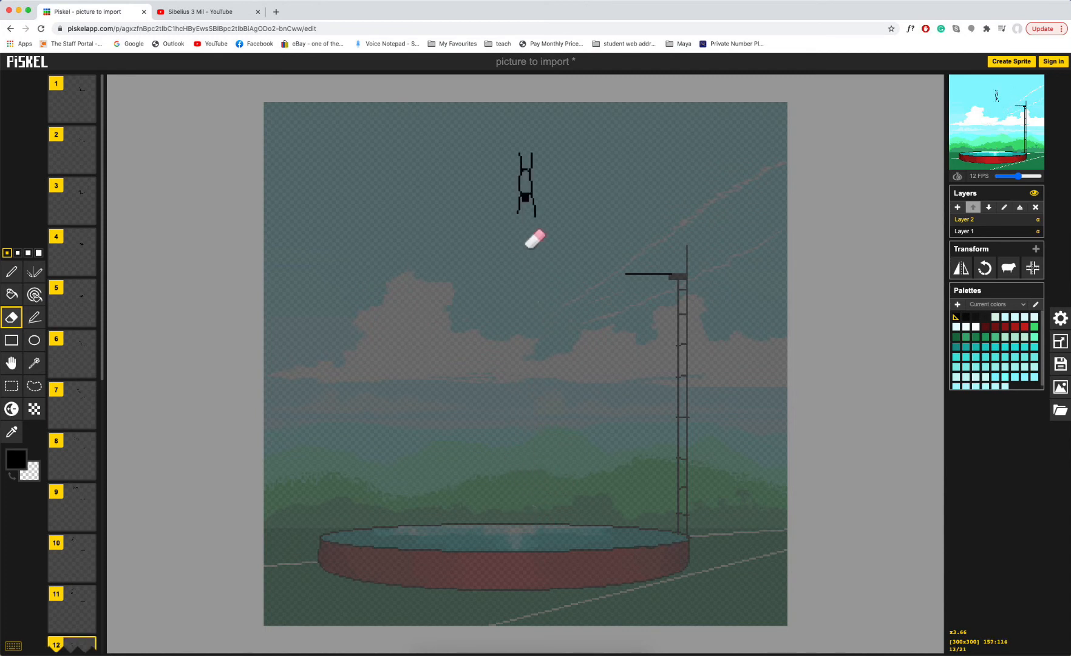
{"action": "key", "text": "Down"}
{"action": "key", "text": "Down"}
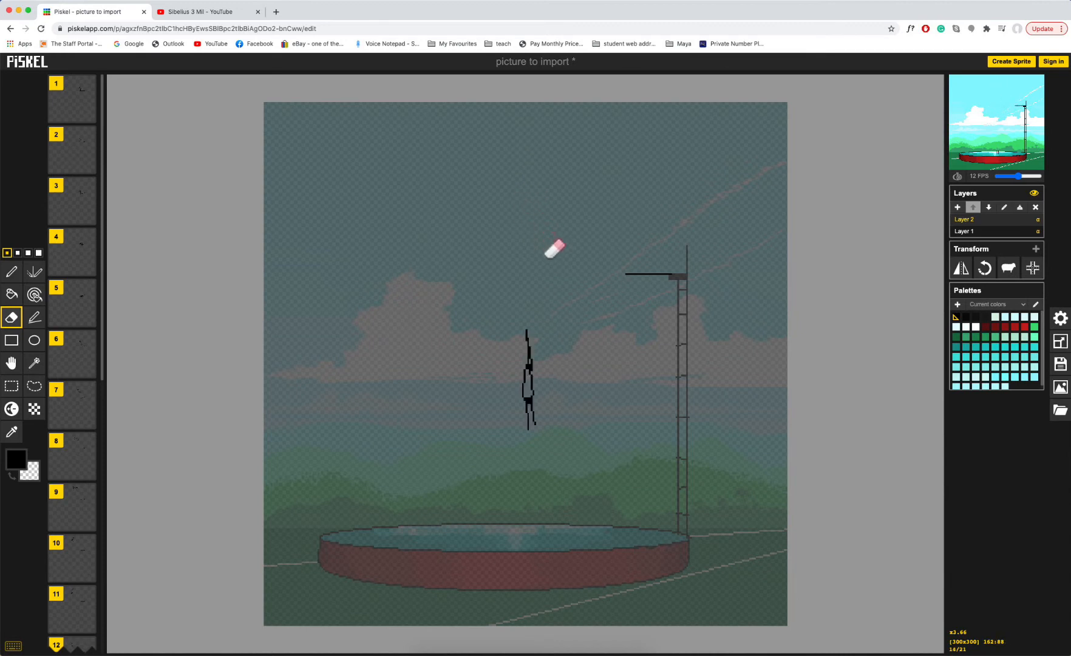
{"action": "key", "text": "Down"}
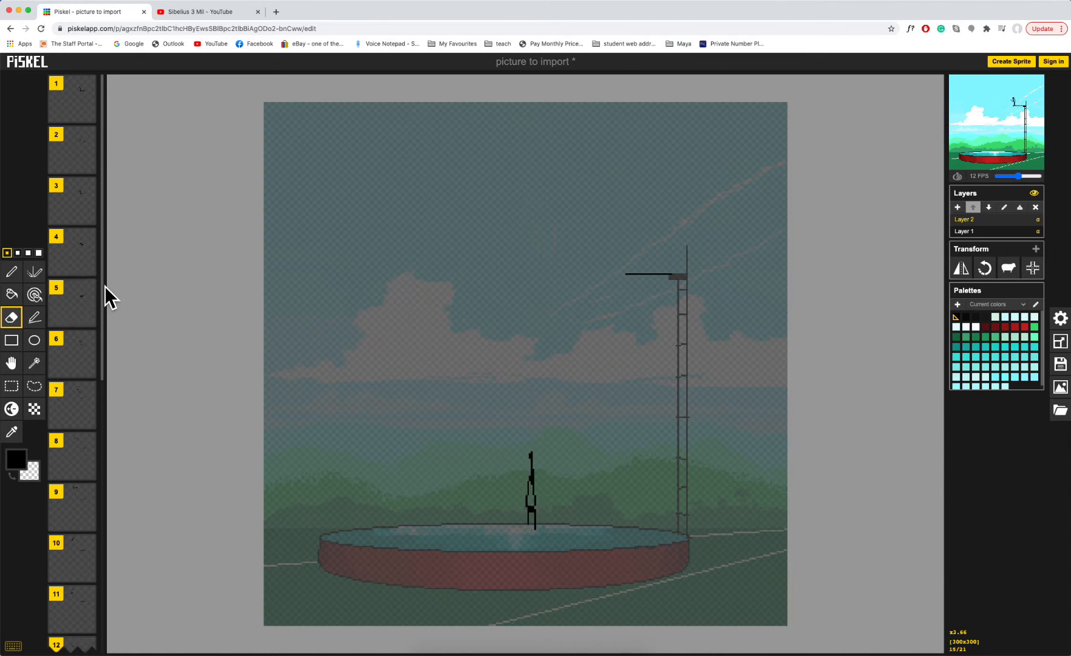
- Delete frame 15, with the diver just above the pool, and check the fall across the neighbouring frames
{"action": "left_click_drag", "start_coordinate": [103, 319], "coordinate": [120, 515]}
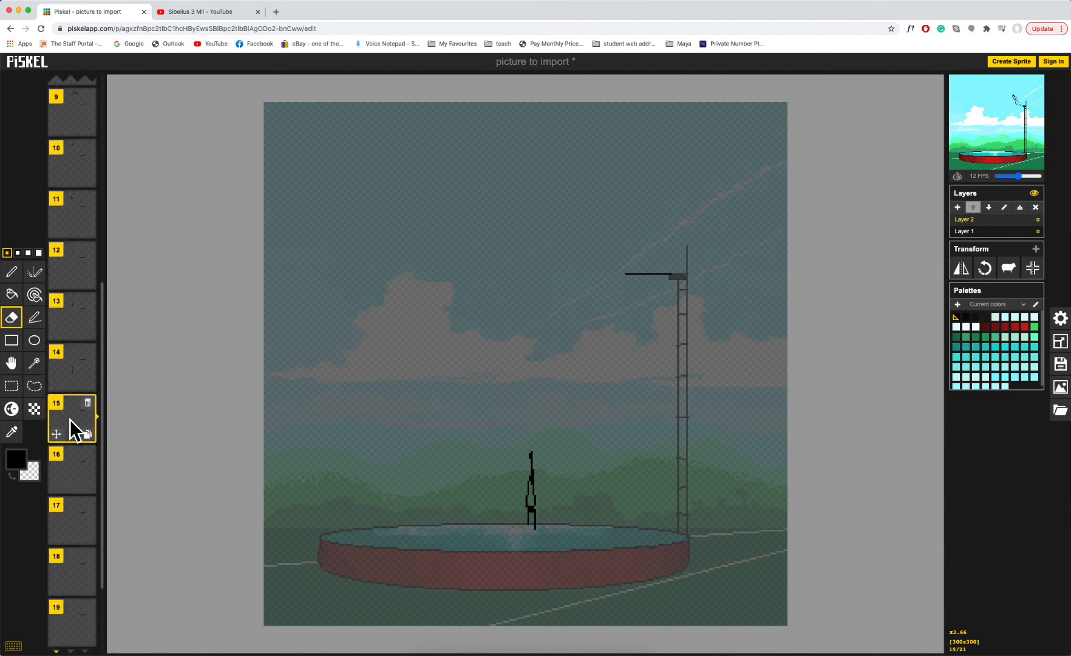
{"action": "left_click", "coordinate": [87, 406]}
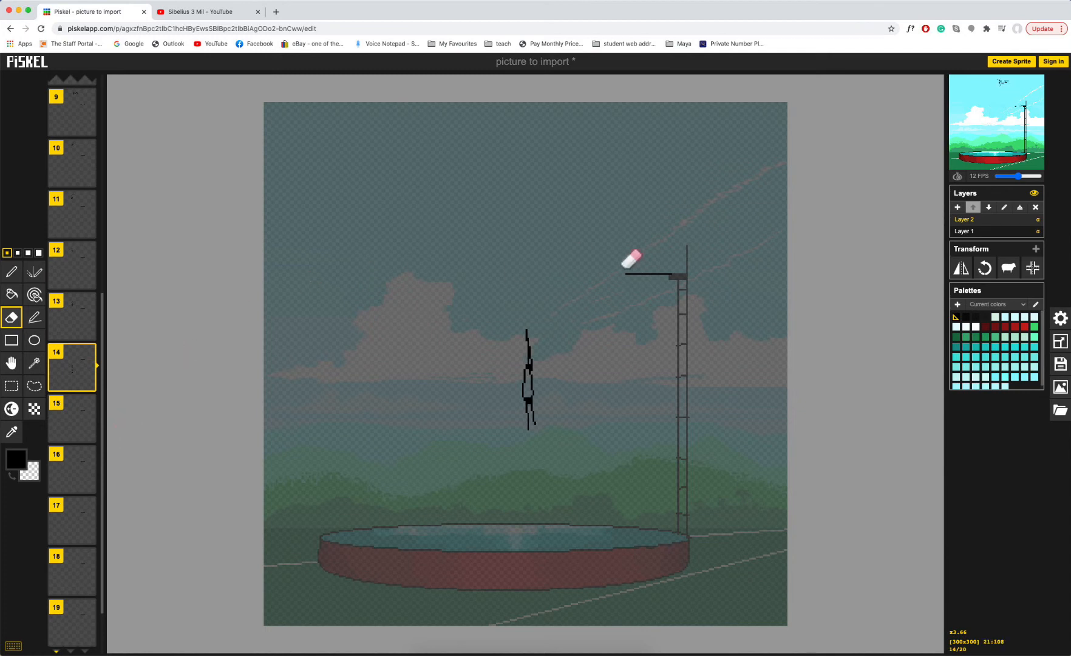
{"action": "key", "text": "Up"}
{"action": "key", "text": "Up"}
{"action": "key", "text": "Down"}
{"action": "key", "text": "Down"}
{"action": "key", "text": "Down"}
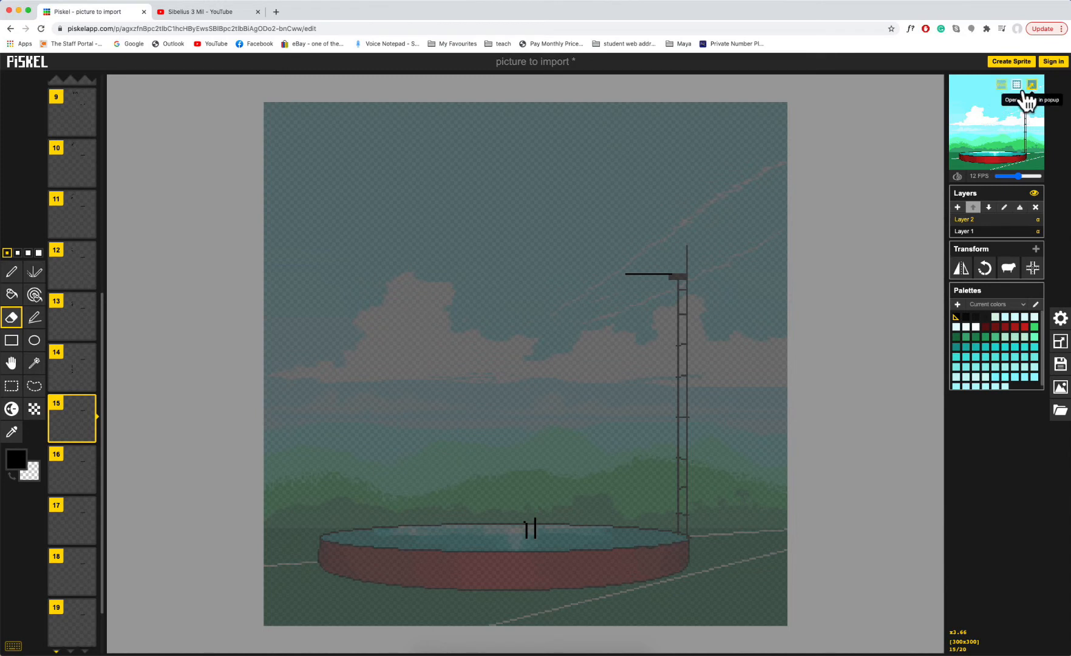
- Open the animation preview in a separate enlarged window to watch the diver's full dive, and close it
{"action": "left_click", "coordinate": [1032, 85]}
{"action": "left_click_drag", "start_coordinate": [56, 6], "coordinate": [455, 143]}
{"action": "left_click_drag", "start_coordinate": [474, 309], "coordinate": [714, 532]}
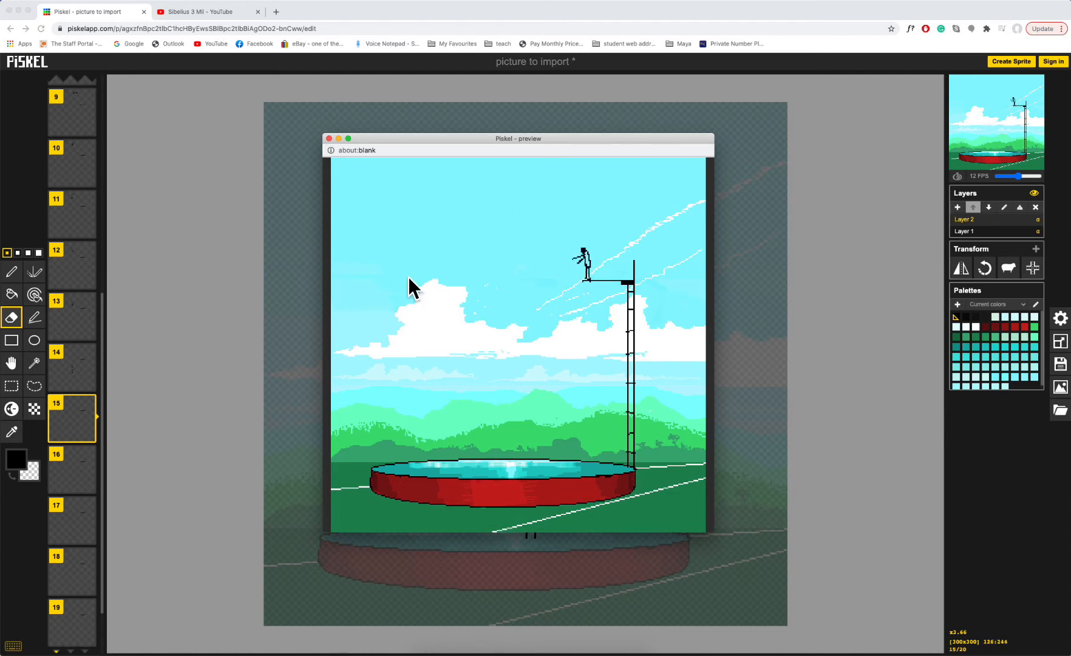
{"action": "left_click", "coordinate": [329, 138]}
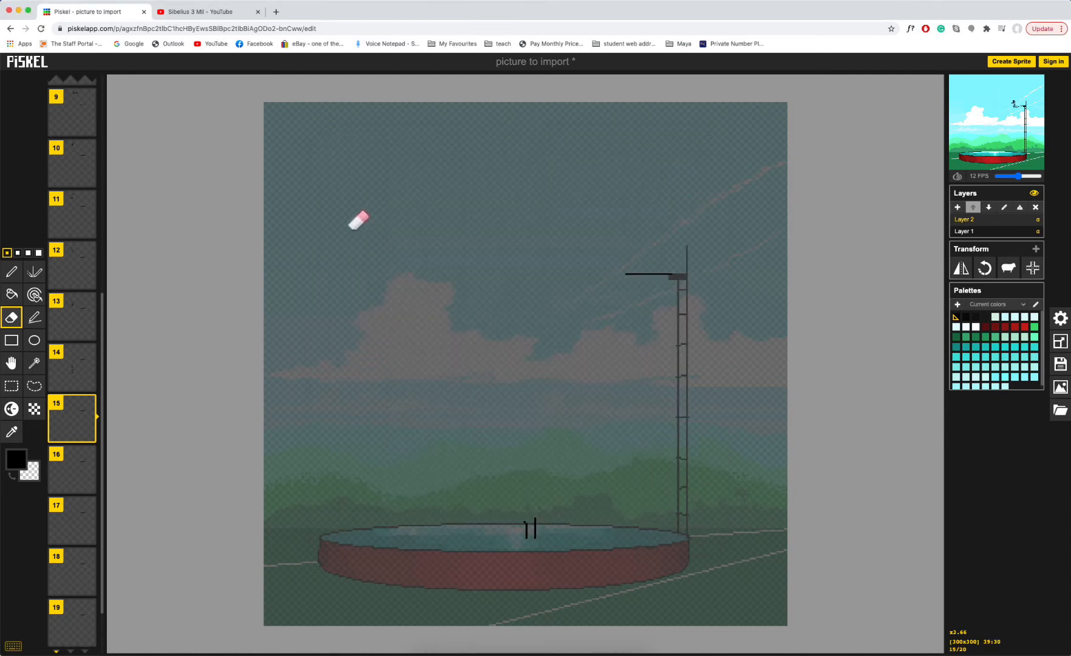
- Step back from frame 15 to frame 1 to review the diver's poses through the dive
{"action": "key", "text": "Up"}
{"action": "key", "text": "Up"}
{"action": "key", "text": "Up"}
{"action": "key", "text": "Up"}
{"action": "key", "text": "Up"}
{"action": "key", "text": "Up"}
{"action": "key", "text": "Up"}
{"action": "key", "text": "Up"}
{"action": "key", "text": "Up"}
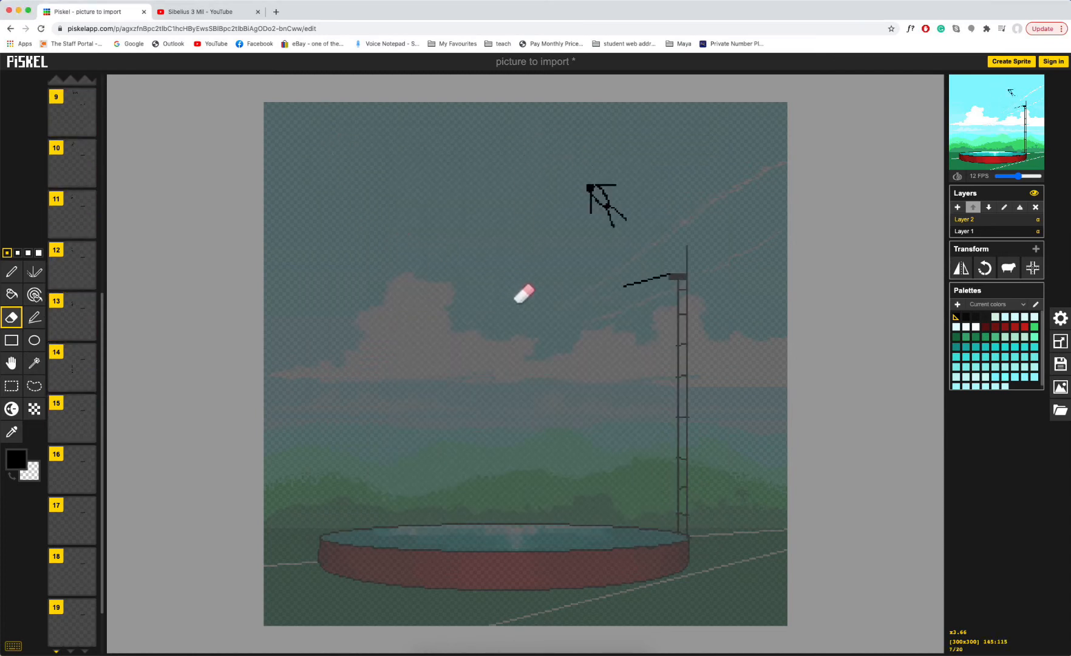
{"action": "key", "text": "Up"}
{"action": "key", "text": "Up"}
{"action": "key", "text": "Up"}
{"action": "key", "text": "Up"}
{"action": "key", "text": "Up"}
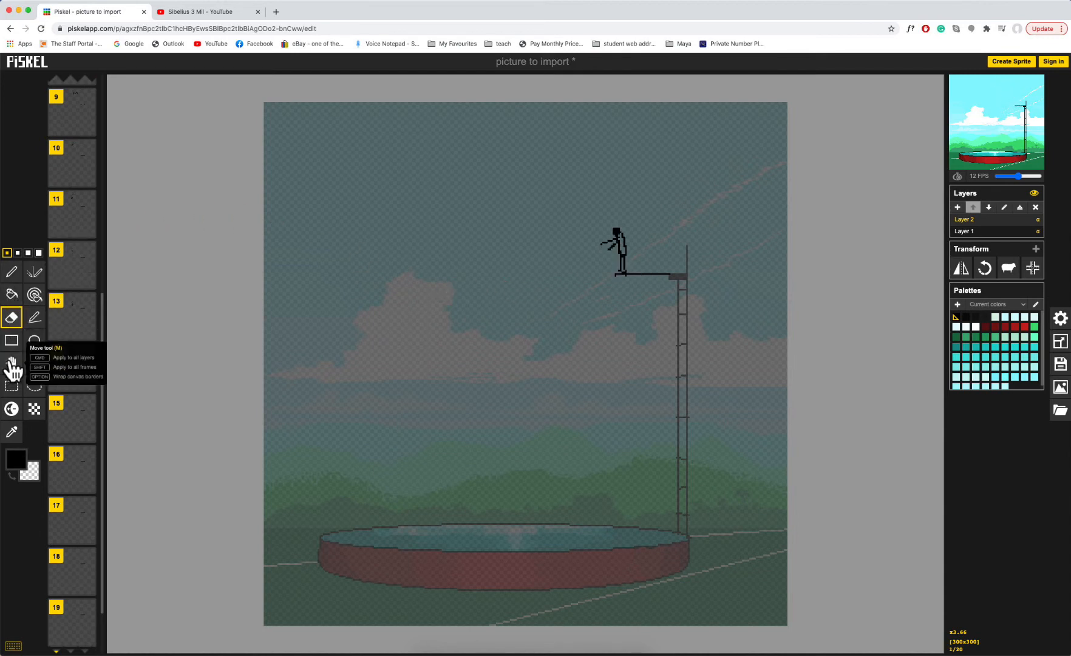
- Fill the diver's torso in frame 1 with magenta #ea0cda using the Paint bucket
{"action": "left_click", "coordinate": [11, 294]}
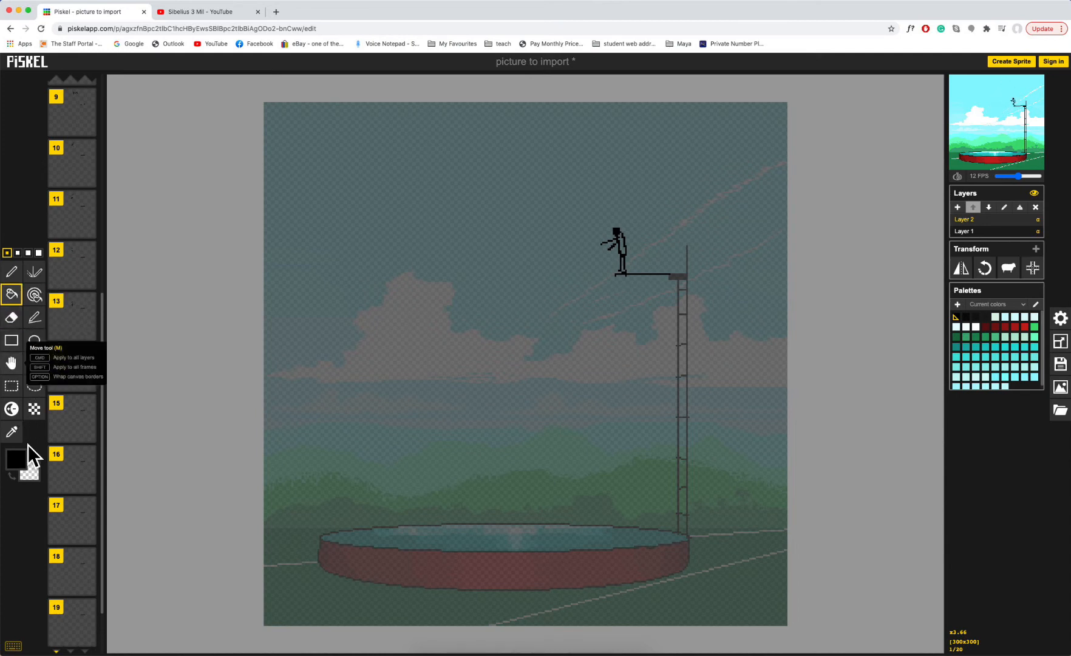
{"action": "left_click", "coordinate": [16, 459]}
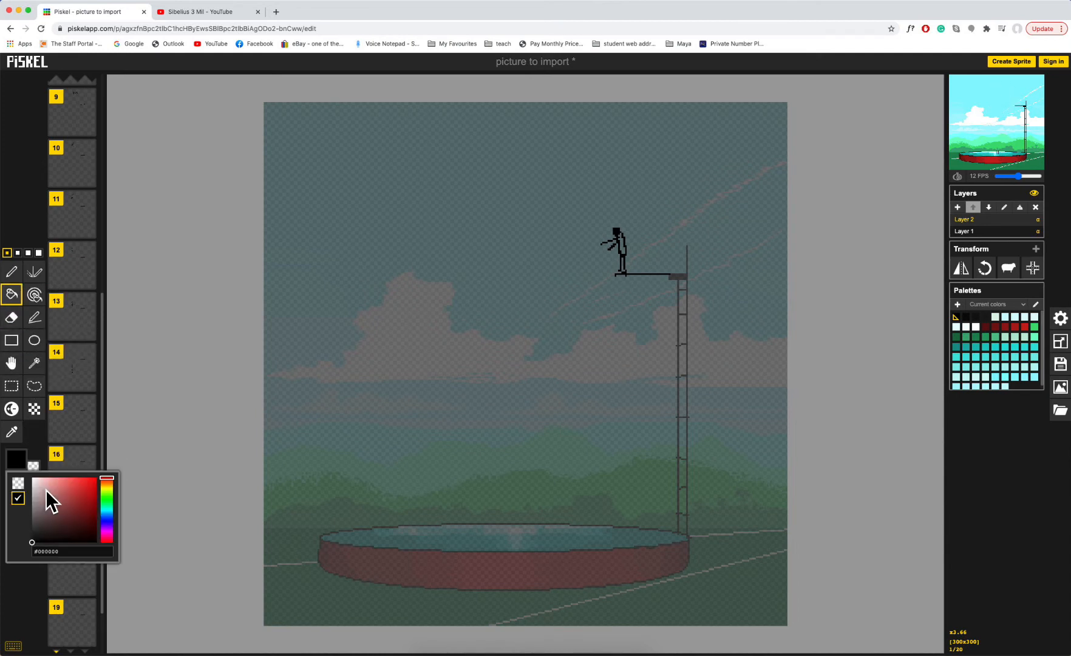
{"action": "left_click", "coordinate": [107, 529]}
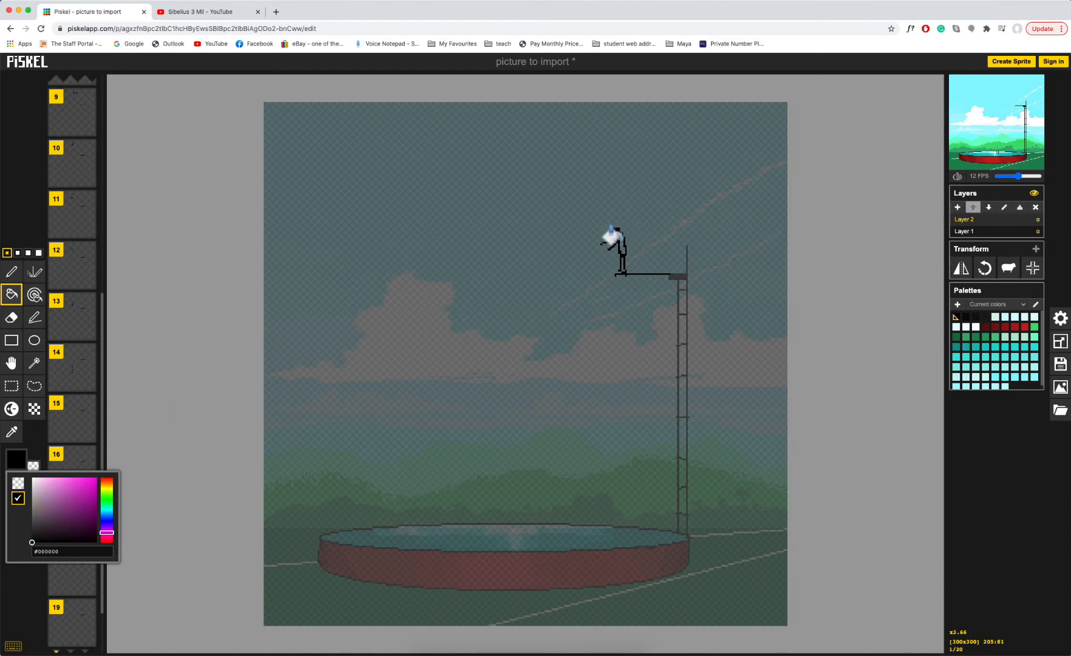
{"action": "left_click", "coordinate": [618, 241]}
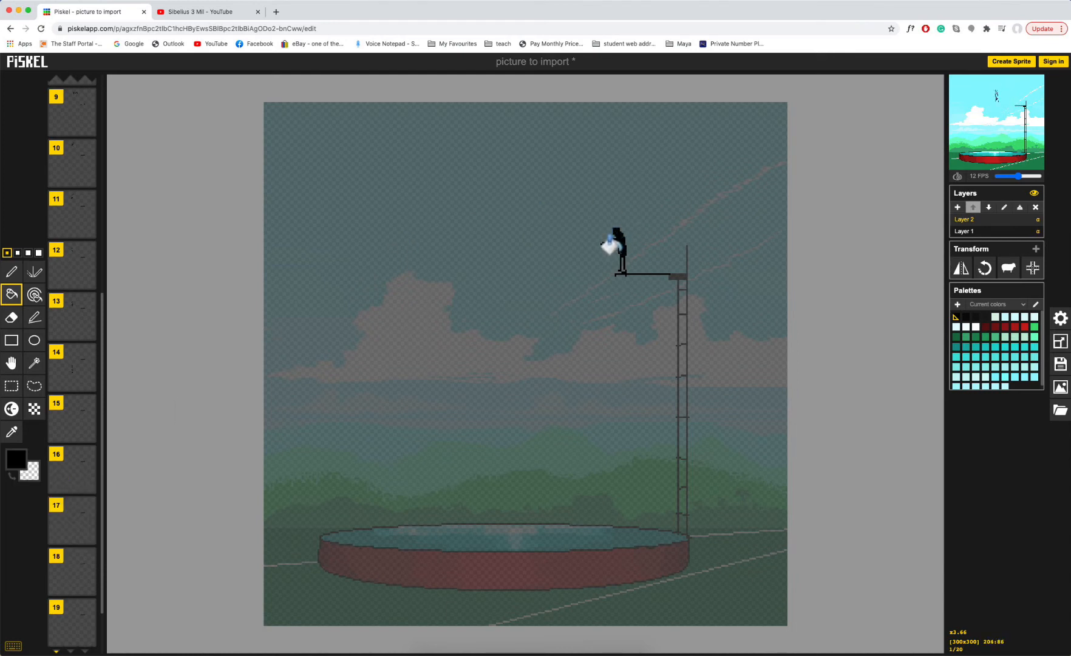
{"action": "left_click", "coordinate": [18, 464]}
{"action": "left_click_drag", "start_coordinate": [90, 526], "coordinate": [93, 482]}
{"action": "left_click", "coordinate": [210, 408]}
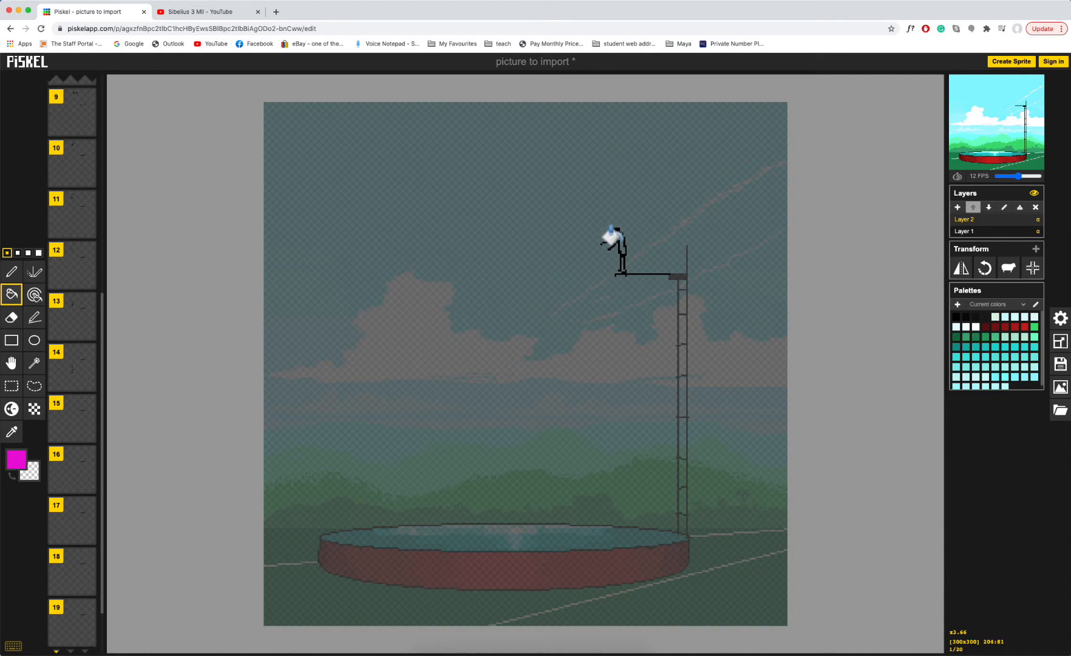
{"action": "left_click", "coordinate": [620, 243]}
- Fill the diver's torso with the same magenta in frames 2 to 8, covering the crouch and take-off poses
{"action": "key", "text": "Down"}
{"action": "key", "text": "Down"}
{"action": "key", "text": "Down"}
{"action": "key", "text": "Down"}
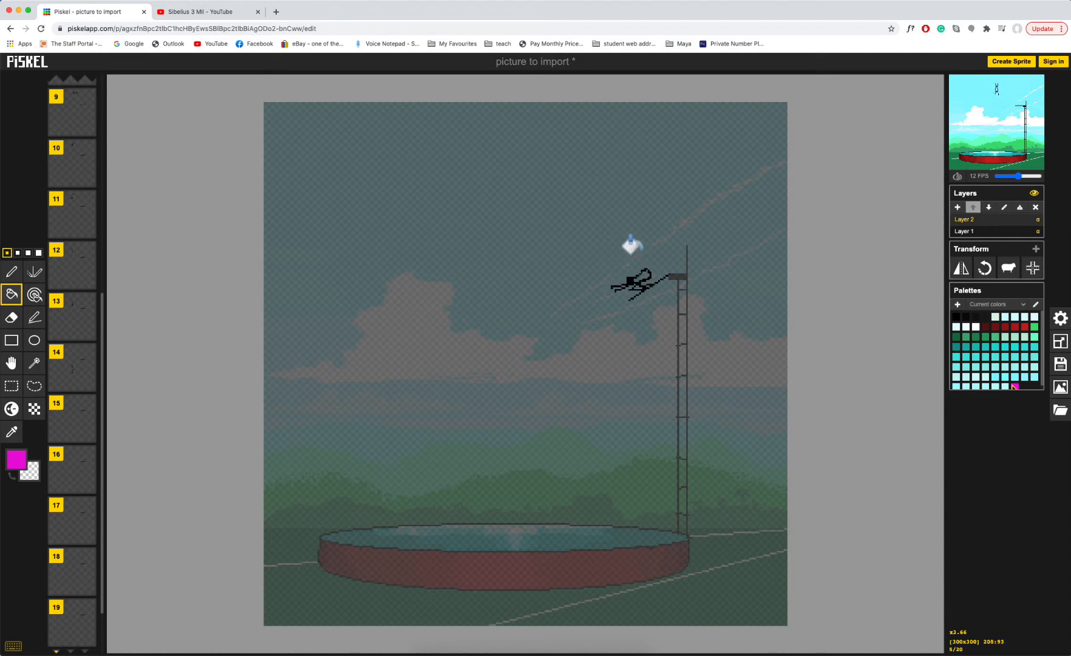
{"action": "key", "text": "Down"}
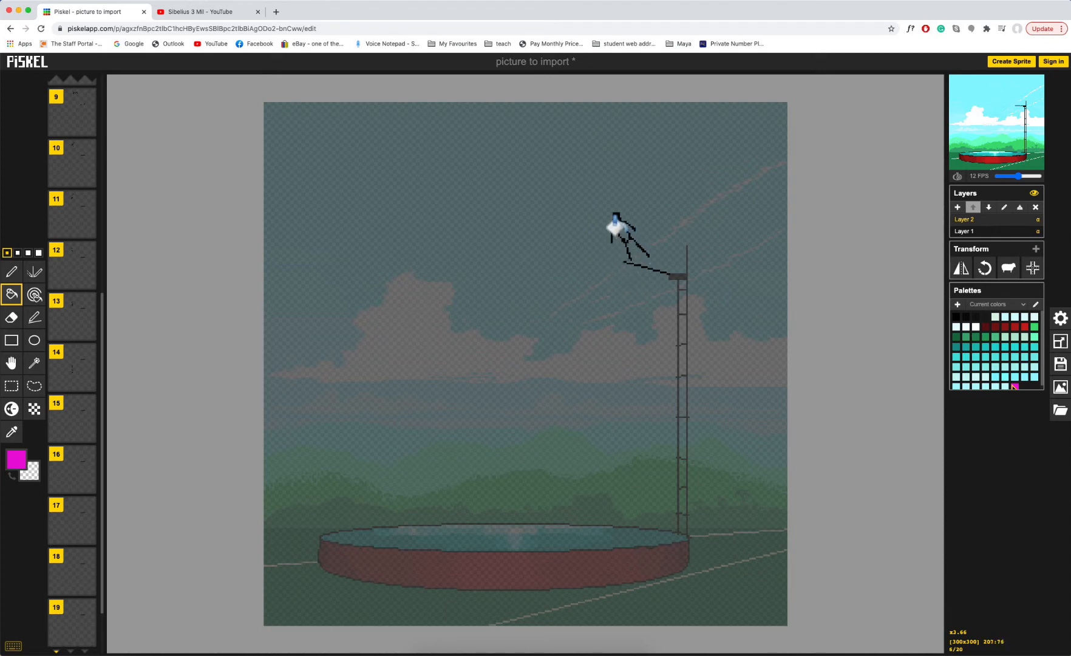
{"action": "key", "text": "Down"}
{"action": "left_click", "coordinate": [599, 194]}
{"action": "key", "text": "Down"}
{"action": "left_click", "coordinate": [574, 162]}
- Fill the diver's torso with magenta in frames 9 to 11, where the diver turns over in the air
{"action": "key", "text": "Down"}
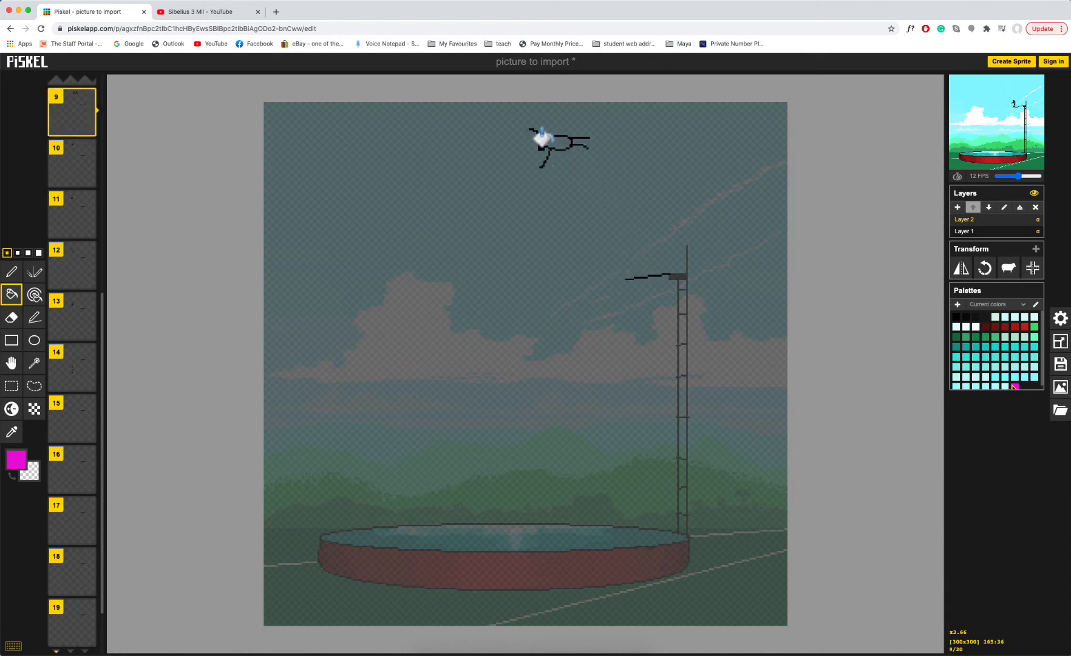
{"action": "left_click", "coordinate": [555, 139]}
{"action": "key", "text": "Down"}
{"action": "left_click", "coordinate": [528, 143]}
{"action": "key", "text": "Down"}
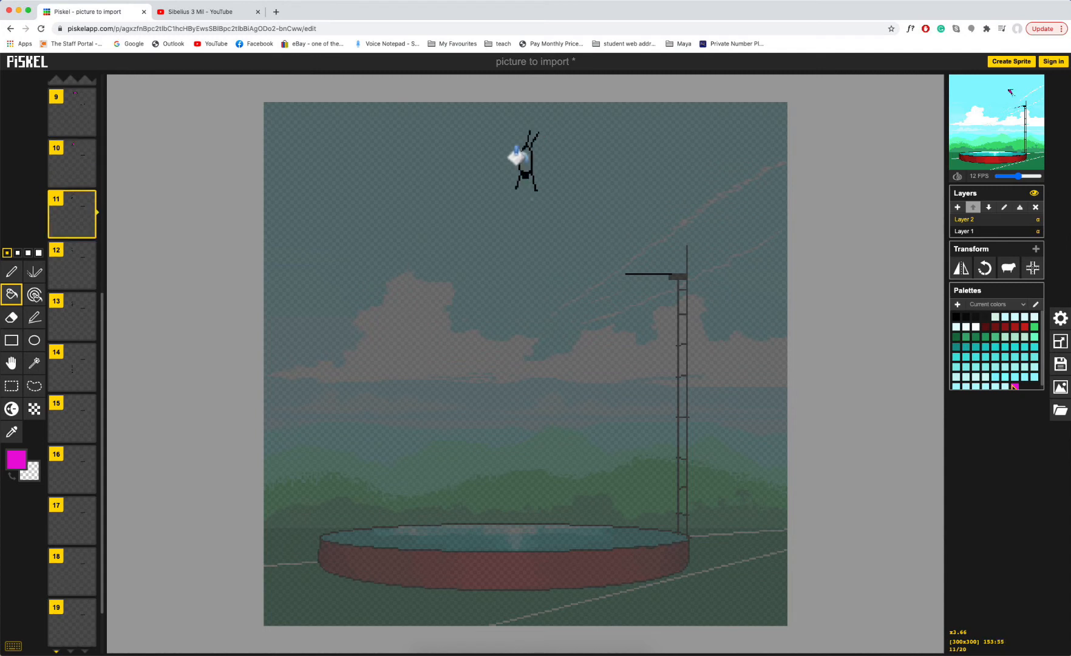
{"action": "left_click", "coordinate": [521, 160]}
{"action": "key", "text": "Down"}
{"action": "key", "text": "Up"}
{"action": "left_click", "coordinate": [521, 160]}
- Fill the falling diver's torso with magenta in frames 12 to 14, ending on frame 15
{"action": "key", "text": "Down"}
{"action": "left_click", "coordinate": [522, 181]}
{"action": "key", "text": "Down"}
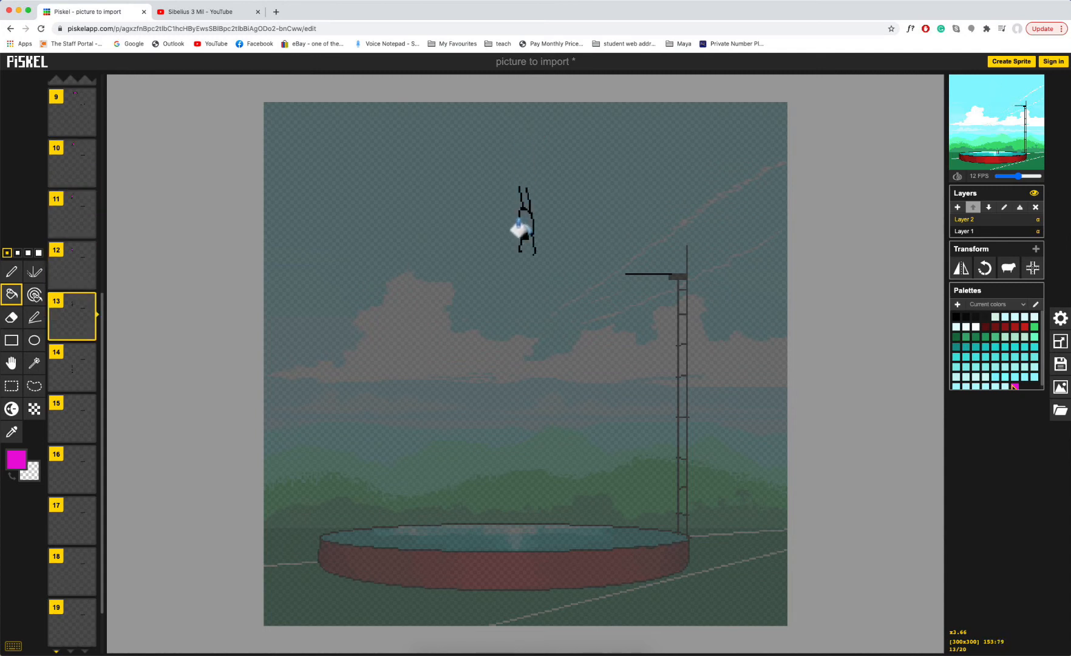
{"action": "left_click", "coordinate": [520, 221]}
{"action": "key", "text": "Down"}
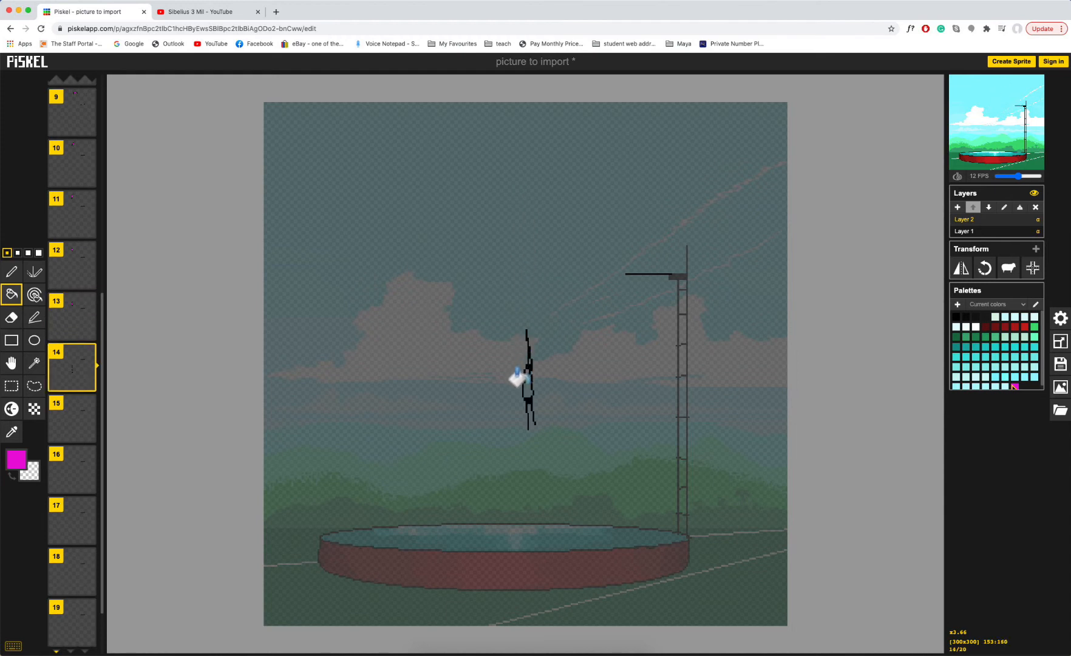
{"action": "left_click", "coordinate": [520, 379]}
{"action": "key", "text": "Down"}
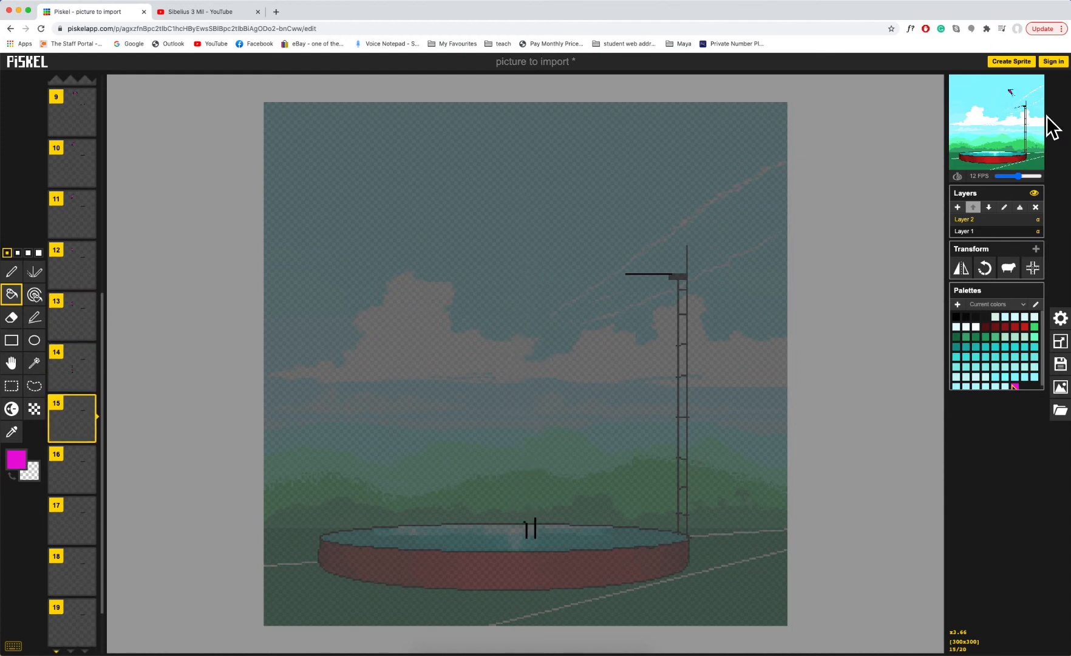
- Open the animation preview in a separate window to watch the coloured diver, and close it
{"action": "mouse_move", "coordinate": [1012, 111]}
{"action": "left_click", "coordinate": [1031, 85]}
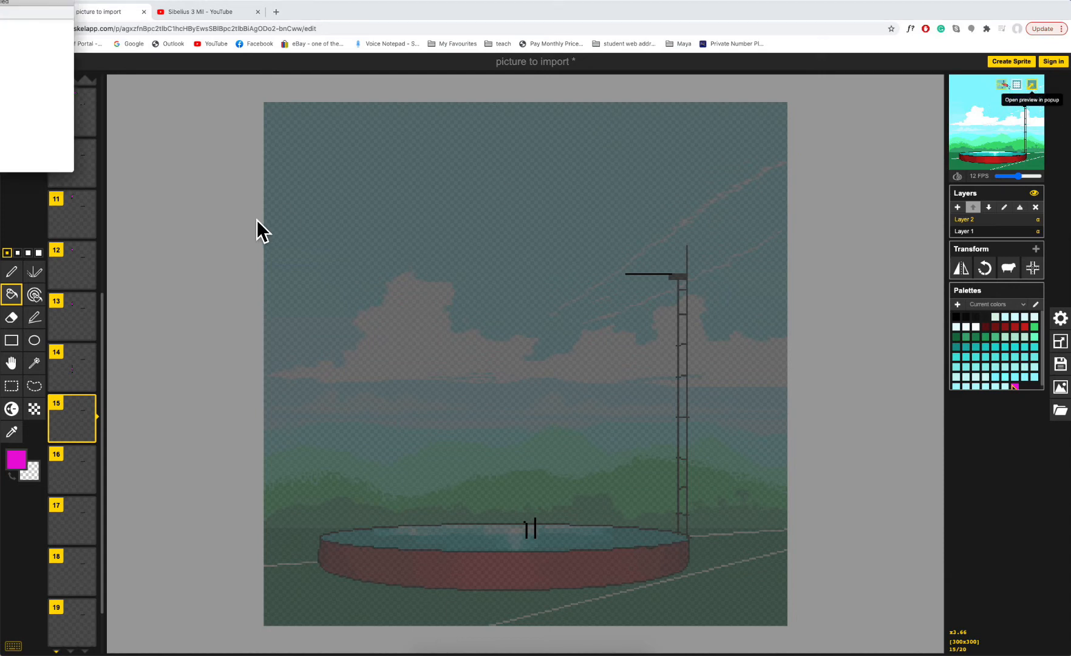
{"action": "left_click_drag", "start_coordinate": [2, 4], "coordinate": [442, 248]}
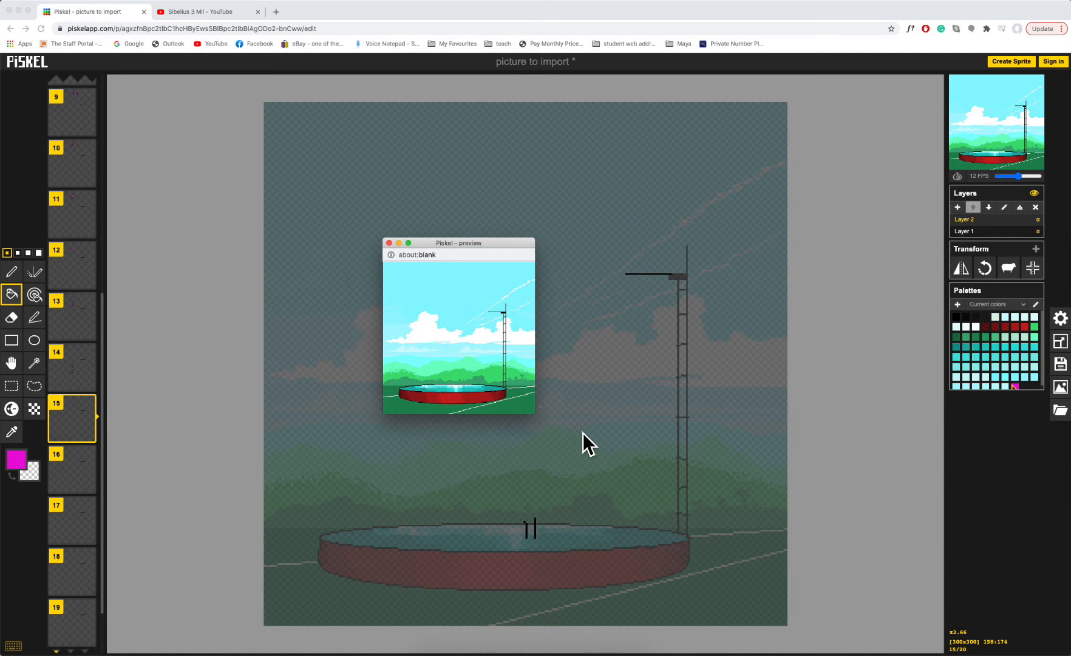
{"action": "left_click", "coordinate": [389, 243]}
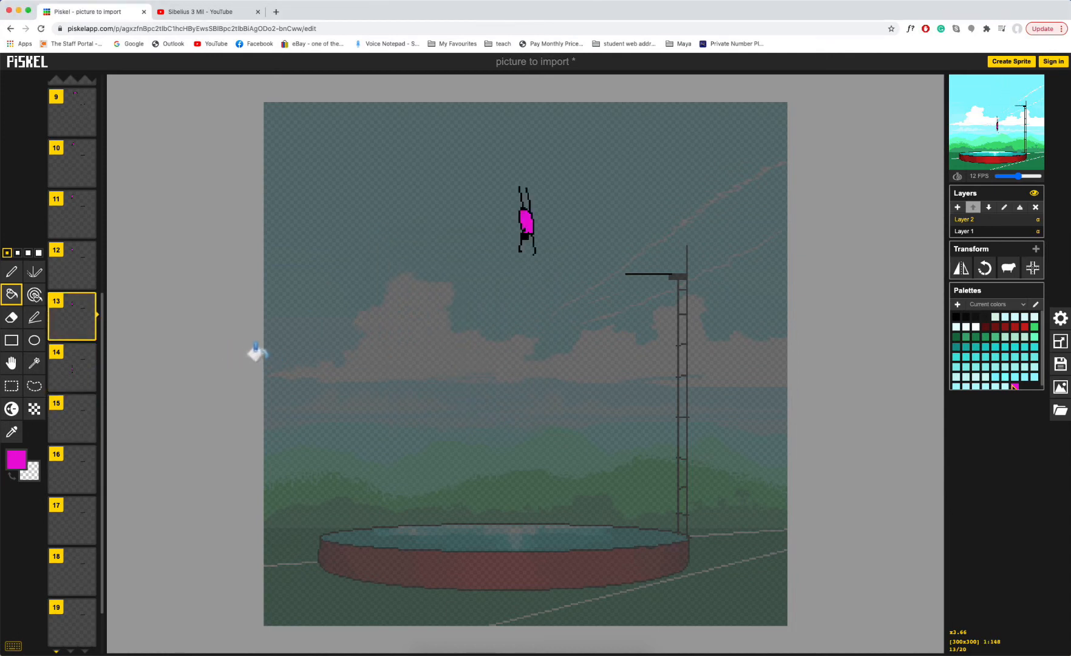
- Step back and forth between frames 12 and 15 to examine the diver's fall and entry into the pool
{"action": "key", "text": "Up"}
{"action": "key", "text": "Up"}
{"action": "key", "text": "Down"}
{"action": "key", "text": "Down"}
{"action": "key", "text": "Up"}
{"action": "key", "text": "Up"}
{"action": "key", "text": "Up"}
{"action": "key", "text": "Down"}
{"action": "key", "text": "Down"}
{"action": "key", "text": "Down"}
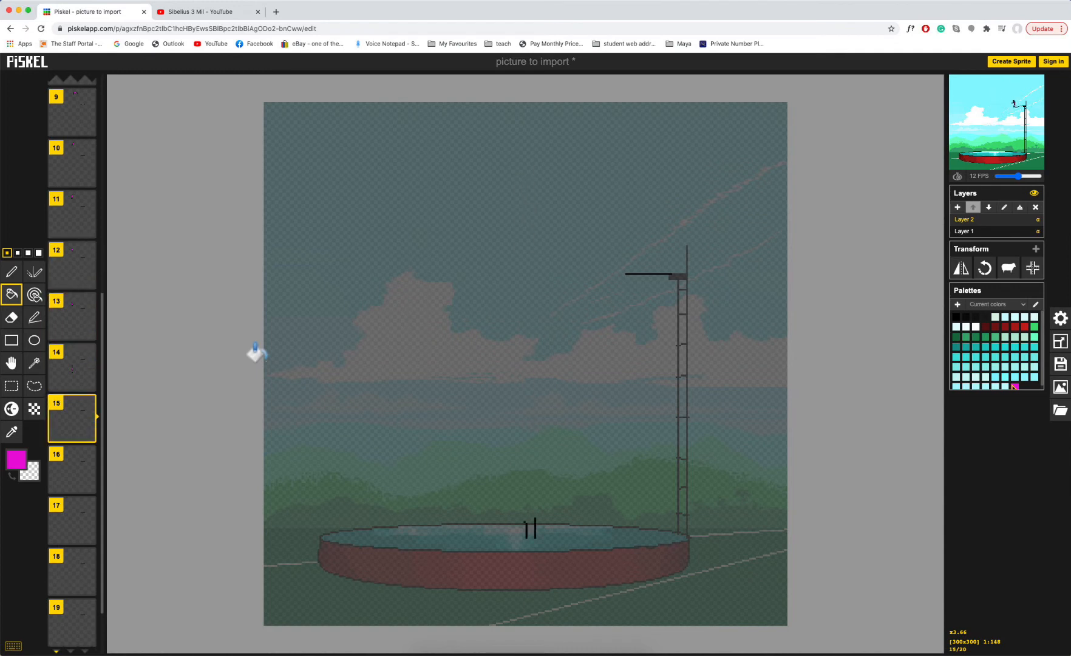
- Go back to frame 13 and merge Layer 2 with the background layer below it
{"action": "key", "text": "Up"}
{"action": "key", "text": "Up"}
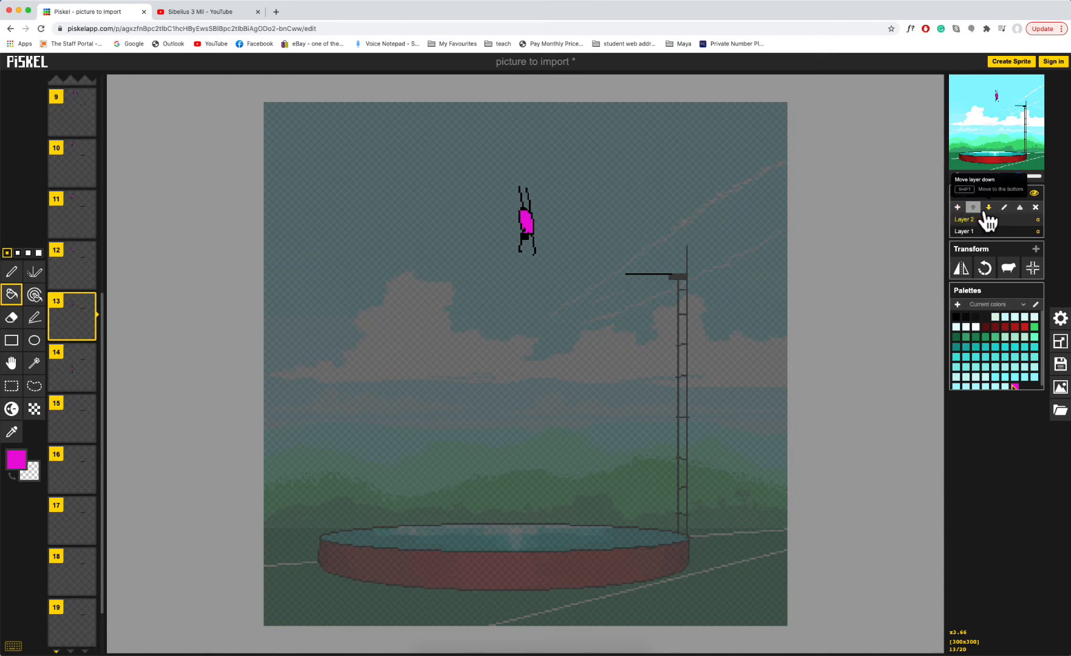
{"action": "left_click", "coordinate": [1018, 208]}
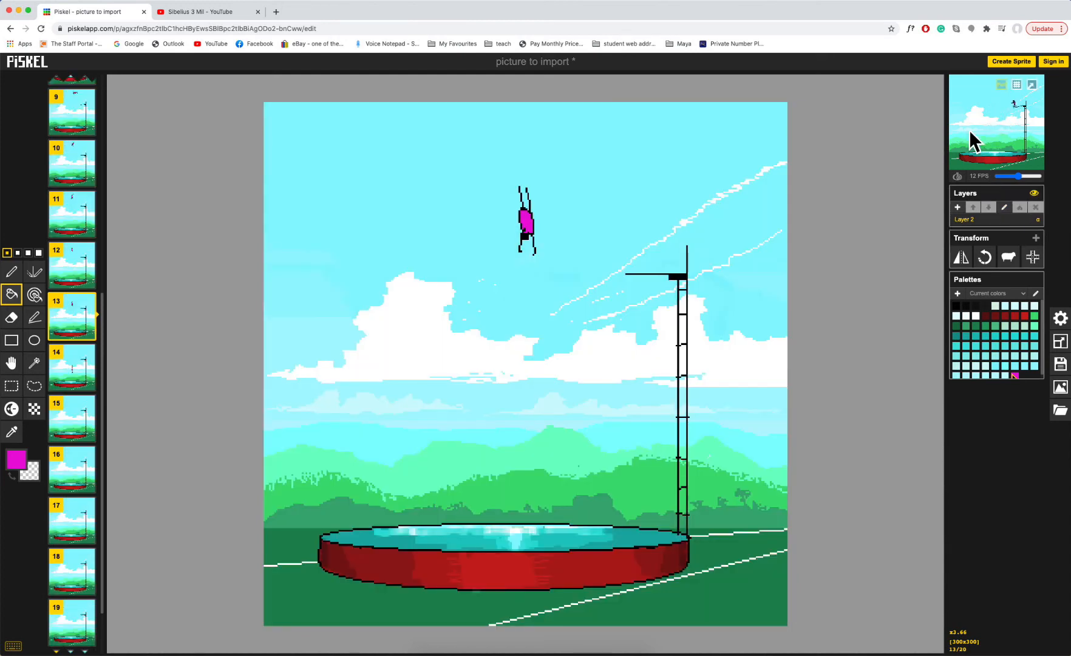
- Set up the Pen tool with a very pale cyan colour and a 2-pixel pen size
{"action": "left_click", "coordinate": [11, 271]}
{"action": "left_click", "coordinate": [18, 461]}
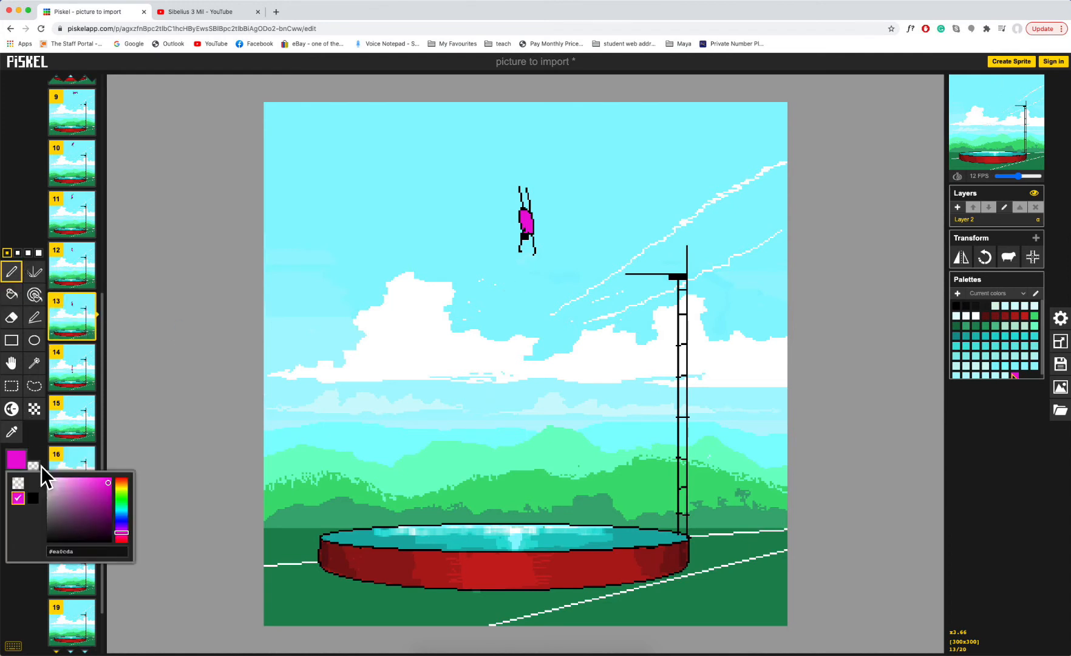
{"action": "left_click", "coordinate": [64, 494]}
{"action": "left_click", "coordinate": [48, 479]}
{"action": "left_click", "coordinate": [46, 478]}
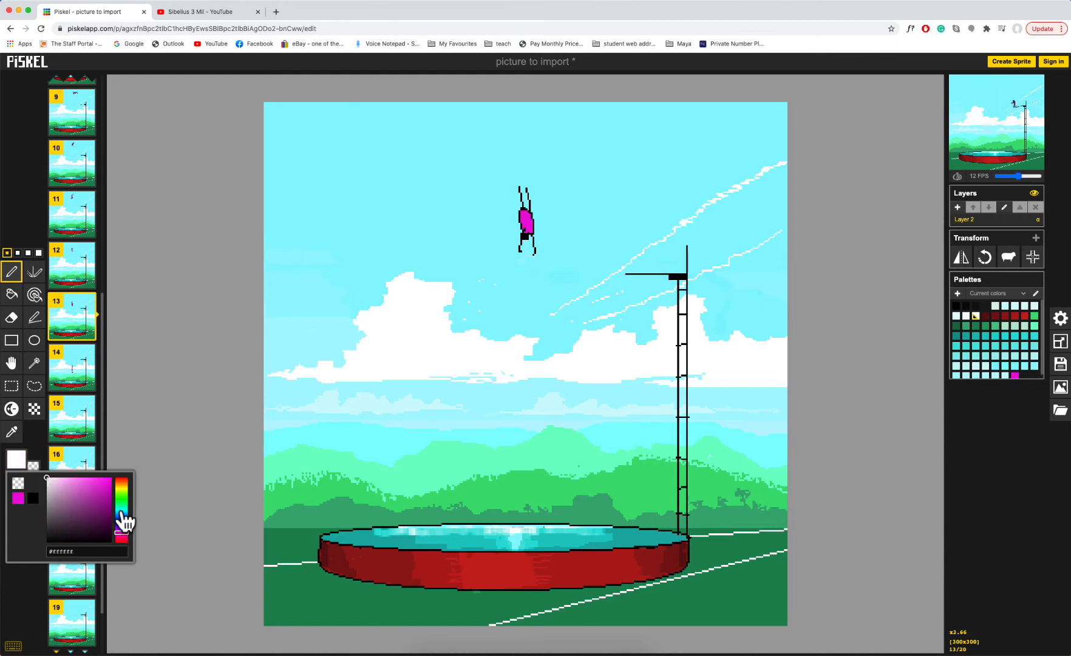
{"action": "left_click", "coordinate": [122, 510]}
{"action": "left_click_drag", "start_coordinate": [64, 480], "coordinate": [54, 479]}
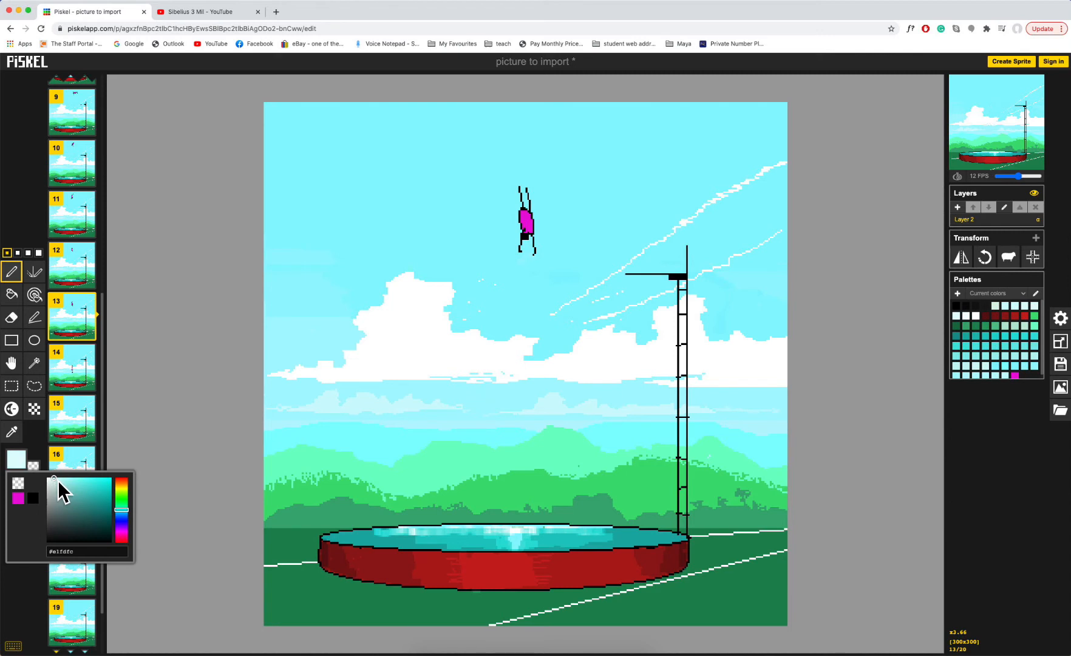
{"action": "left_click", "coordinate": [18, 253]}
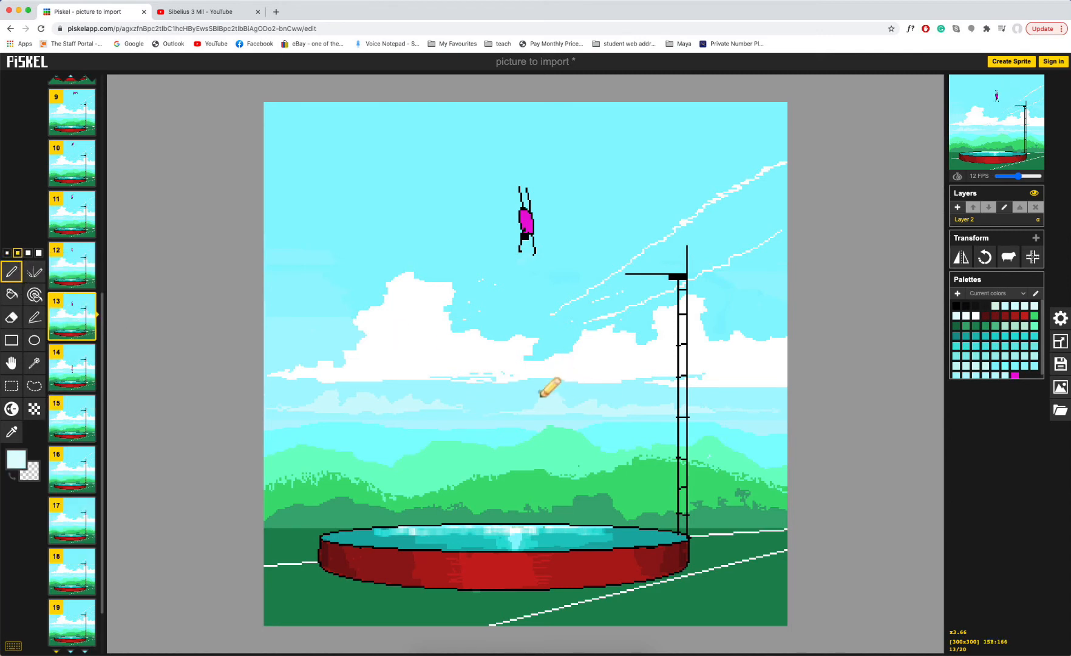
- Draw a pale water droplet flying from the diver's entry point towards the ladder, frame by frame from frame 15 to 20
{"action": "key", "text": "Down"}
{"action": "key", "text": "Down"}
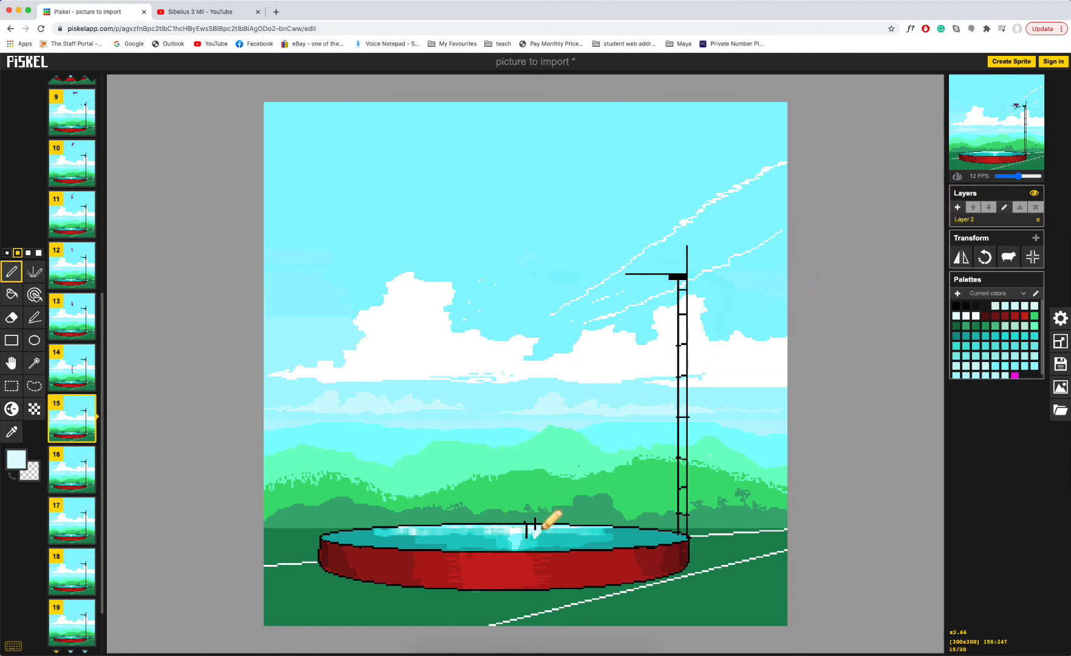
{"action": "key", "text": "Down"}
{"action": "key", "text": "Down"}
{"action": "key", "text": "Down"}
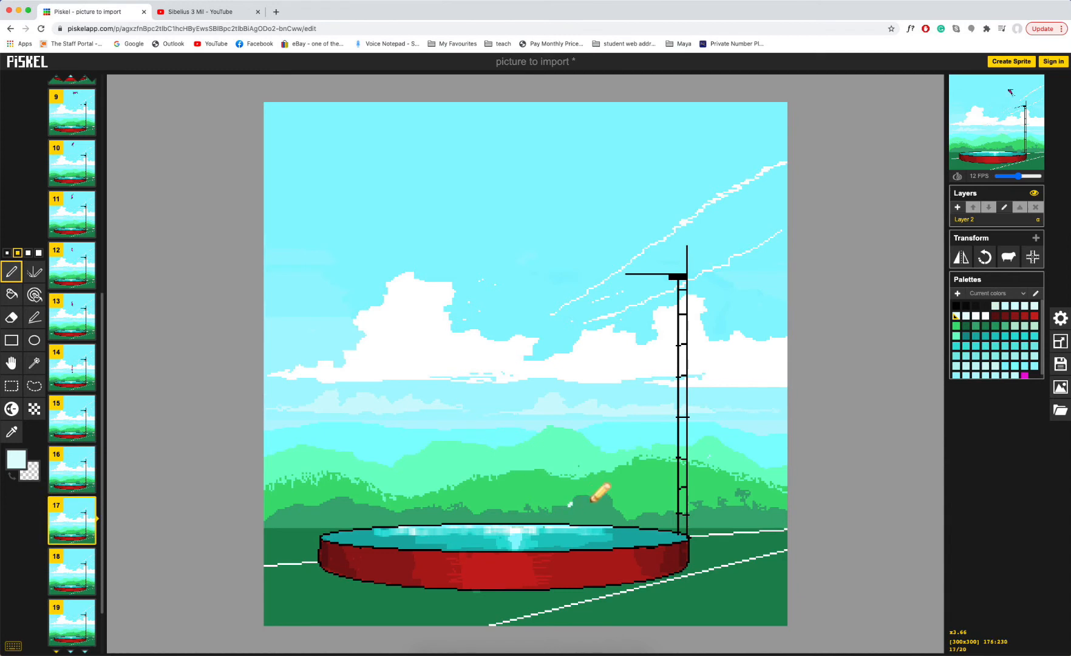
{"action": "key", "text": "Down"}
{"action": "key", "text": "Down"}
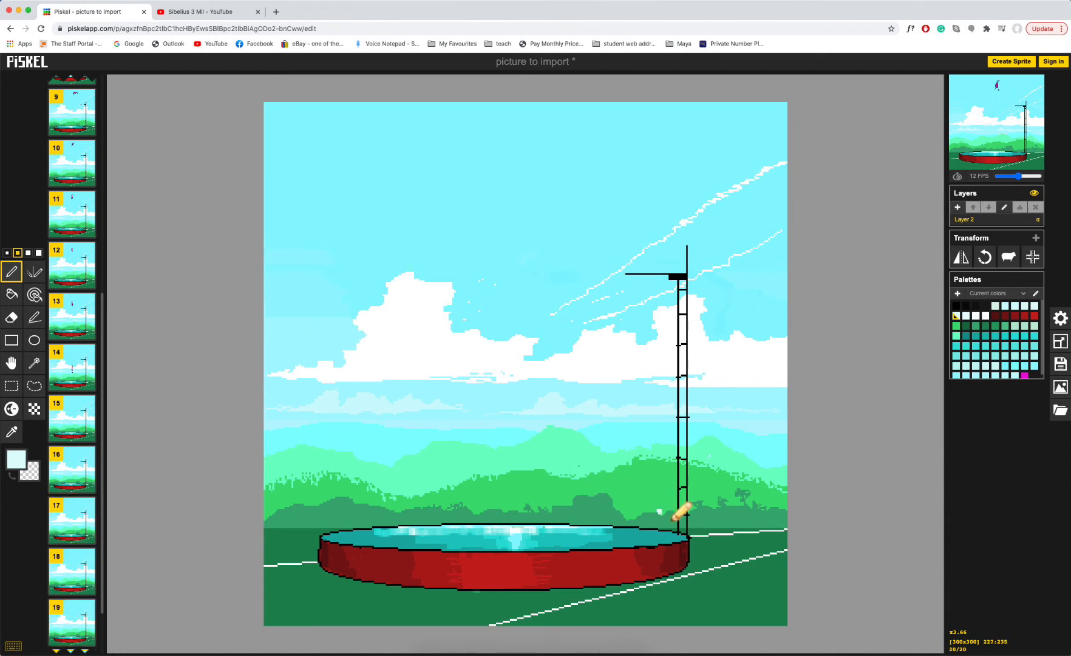
- Draw a second water droplet arcing away from the ladder side of the entry point, frame by frame from frame 15 to 20
{"action": "key", "text": "Up"}
{"action": "key", "text": "Up"}
{"action": "key", "text": "Up"}
{"action": "key", "text": "Up"}
{"action": "key", "text": "Up"}
{"action": "key", "text": "Up"}
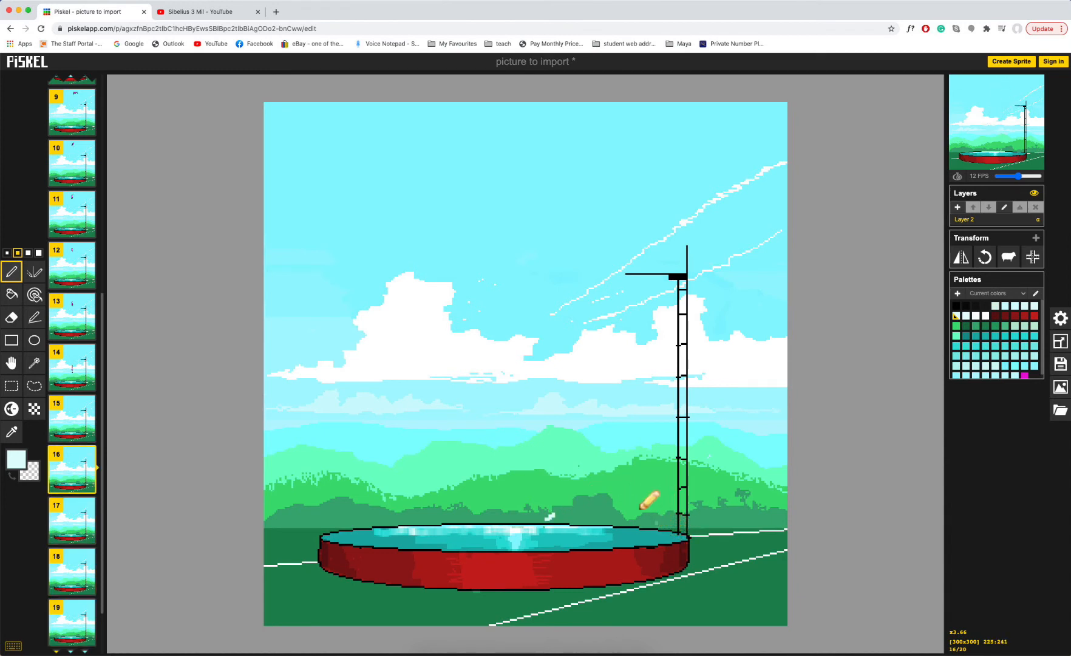
{"action": "key", "text": "Down"}
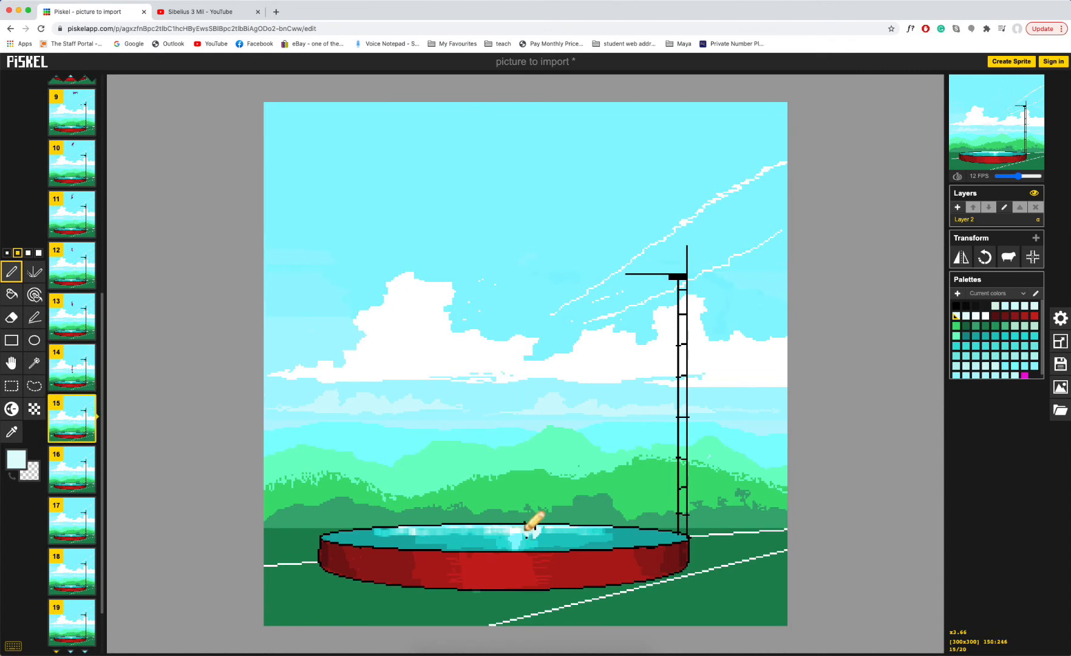
{"action": "key", "text": "Down"}
{"action": "key", "text": "Down"}
{"action": "key", "text": "Down"}
{"action": "key", "text": "Down"}
{"action": "key", "text": "Down"}
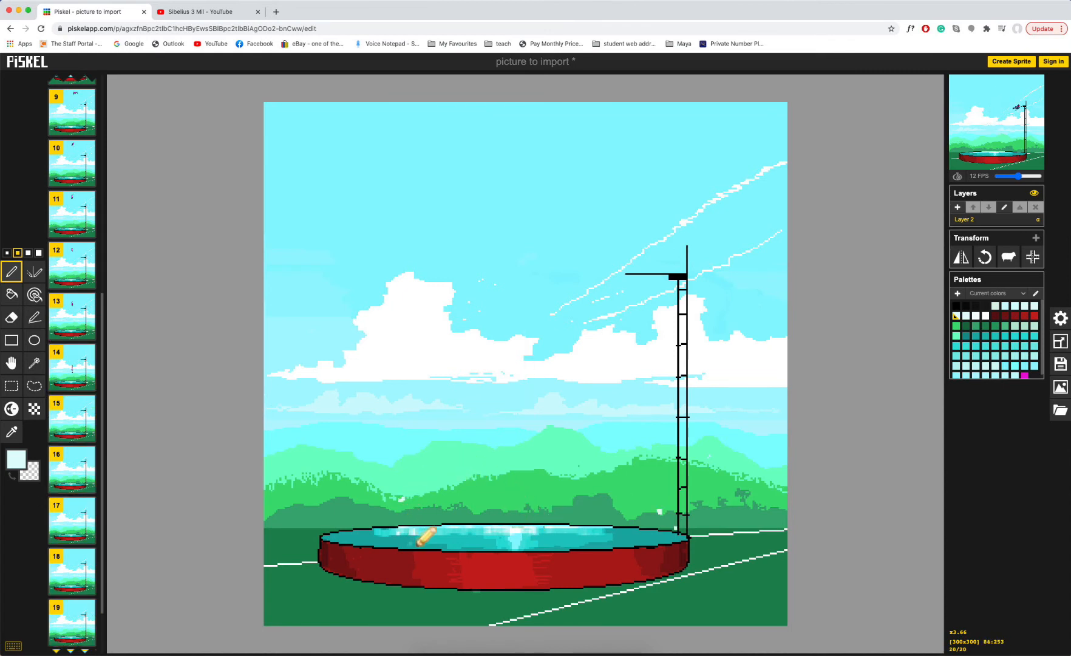
- Draw a pale vertical water jet shooting up from the diver's entry point, working frame by frame from frame 16 on
{"action": "key", "text": "Up"}
{"action": "key", "text": "Up"}
{"action": "key", "text": "Up"}
{"action": "key", "text": "Up"}
{"action": "key", "text": "Up"}
{"action": "key", "text": "Up"}
{"action": "key", "text": "Down"}
{"action": "key", "text": "Down"}
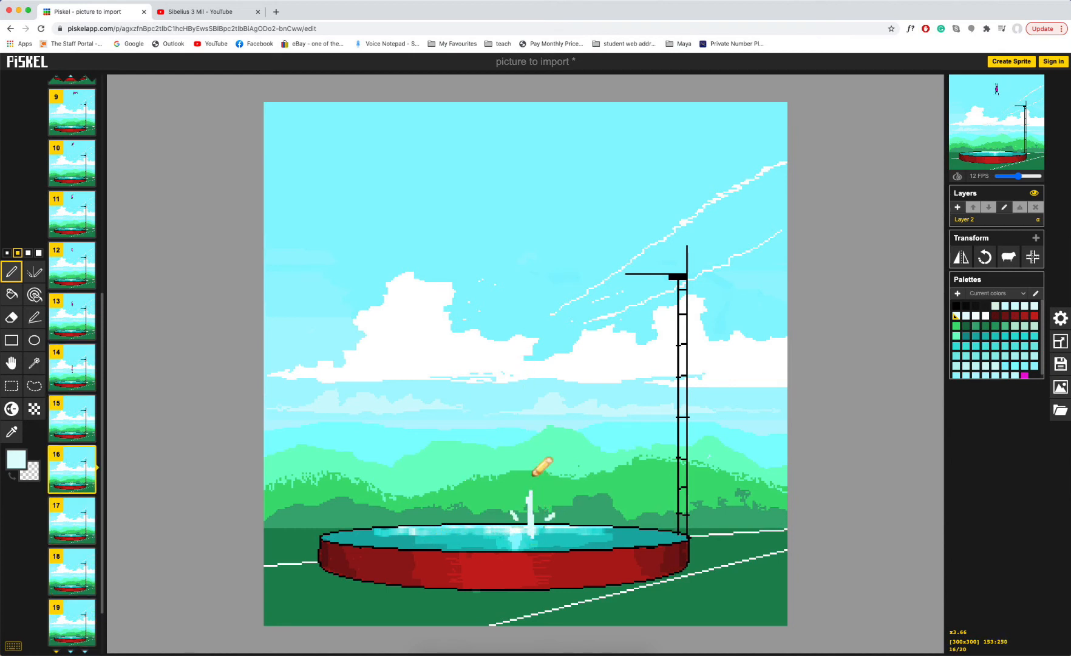
{"action": "key", "text": "Down"}
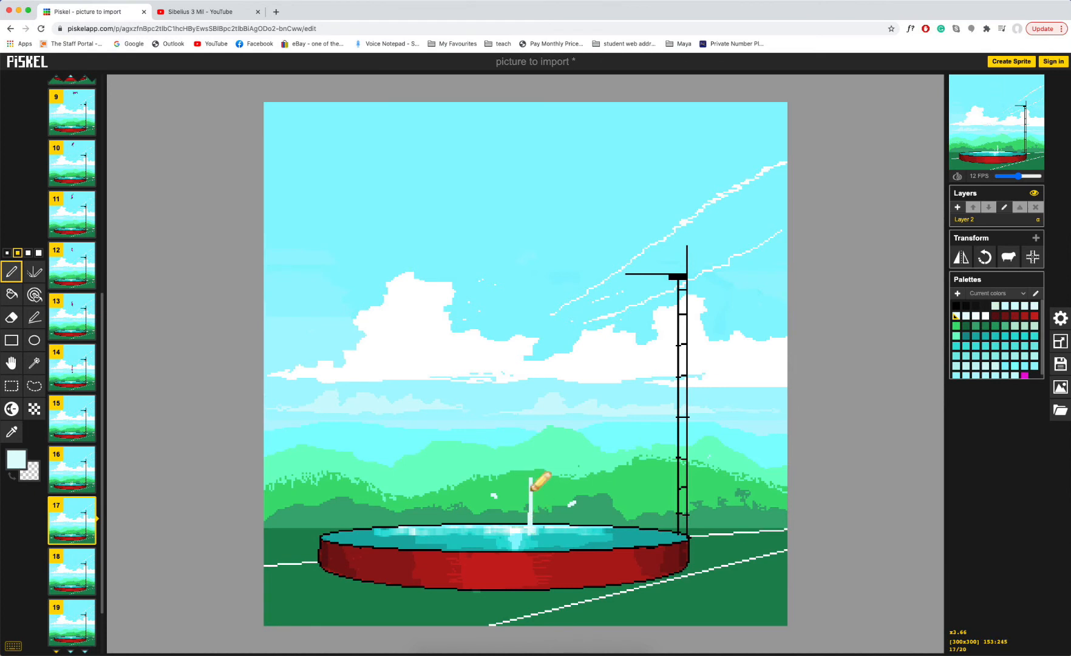
{"action": "key", "text": "Down"}
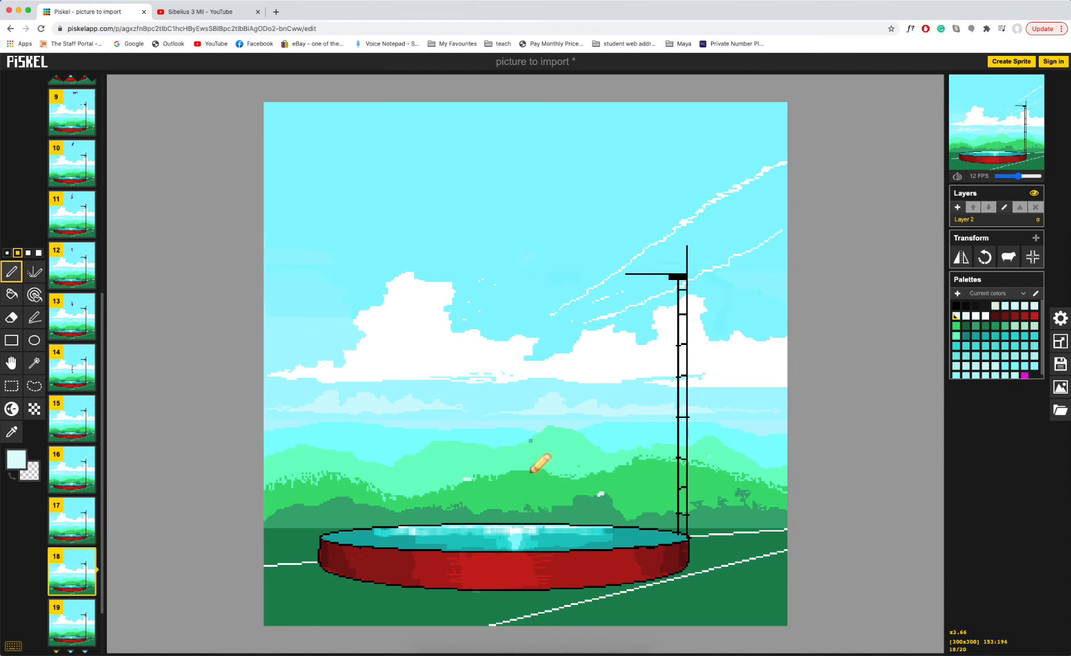
{"action": "key", "text": "Down"}
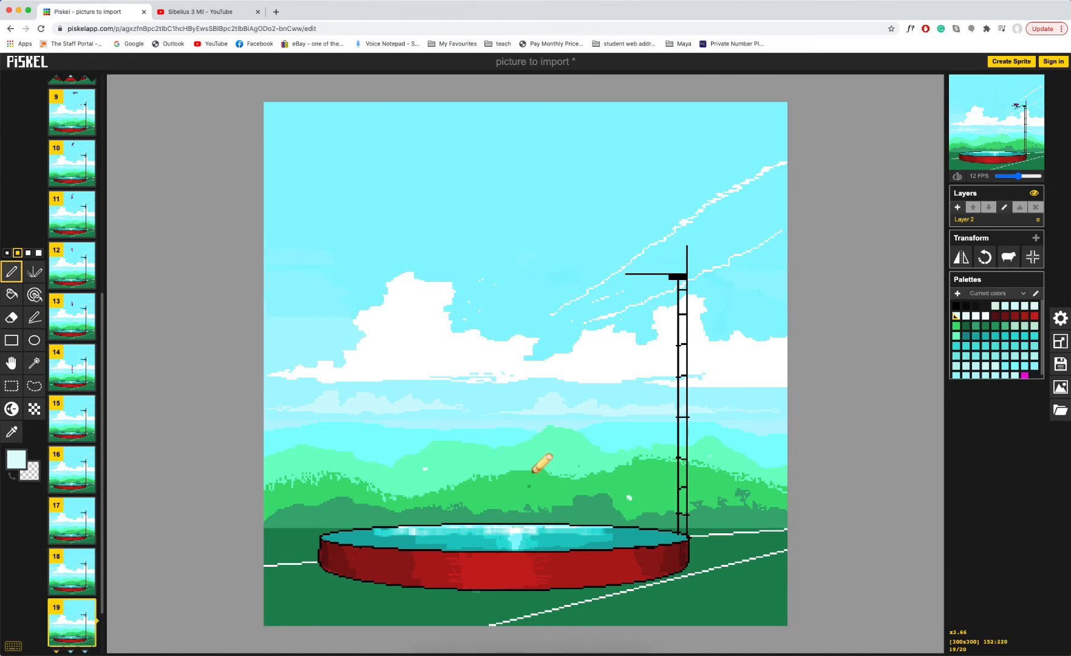
{"action": "key", "text": "Down"}
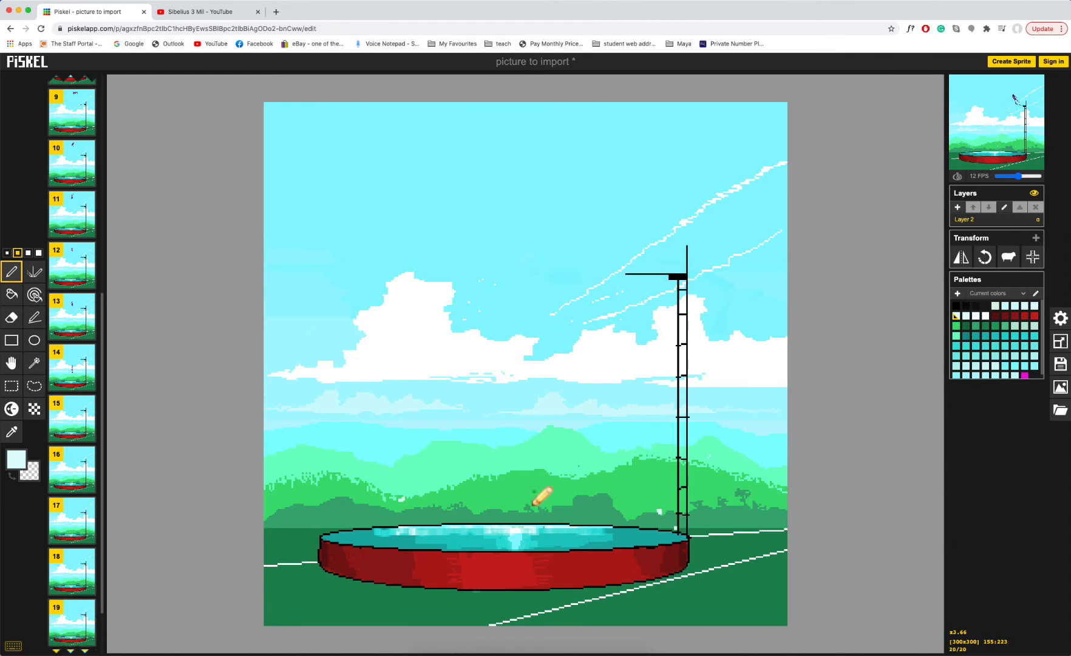
- Draw another pale streak of water flying up towards the ladder side of the splash, frame by frame from frame 17 to 20
{"action": "key", "text": "Up"}
{"action": "key", "text": "Up"}
{"action": "key", "text": "Up"}
{"action": "key", "text": "Up"}
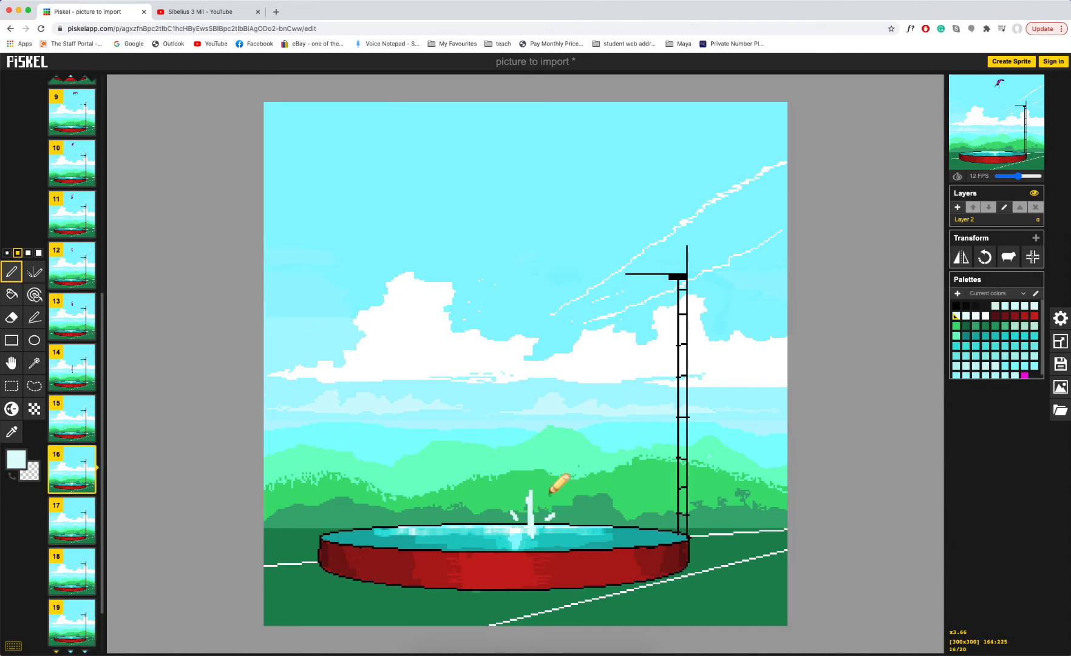
{"action": "key", "text": "Down"}
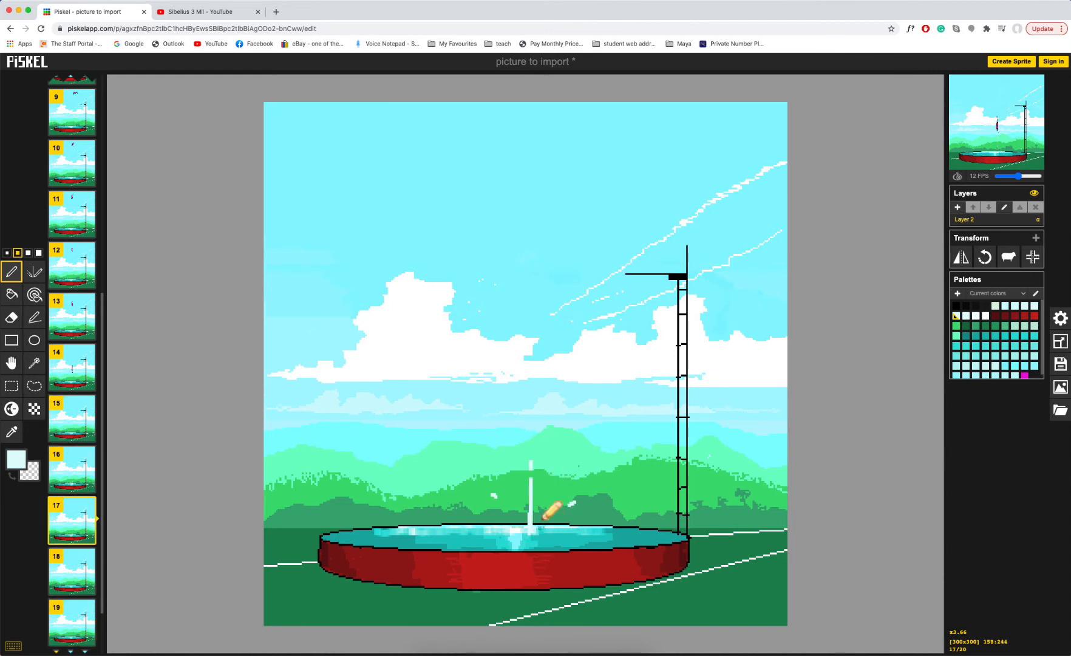
{"action": "key", "text": "Down"}
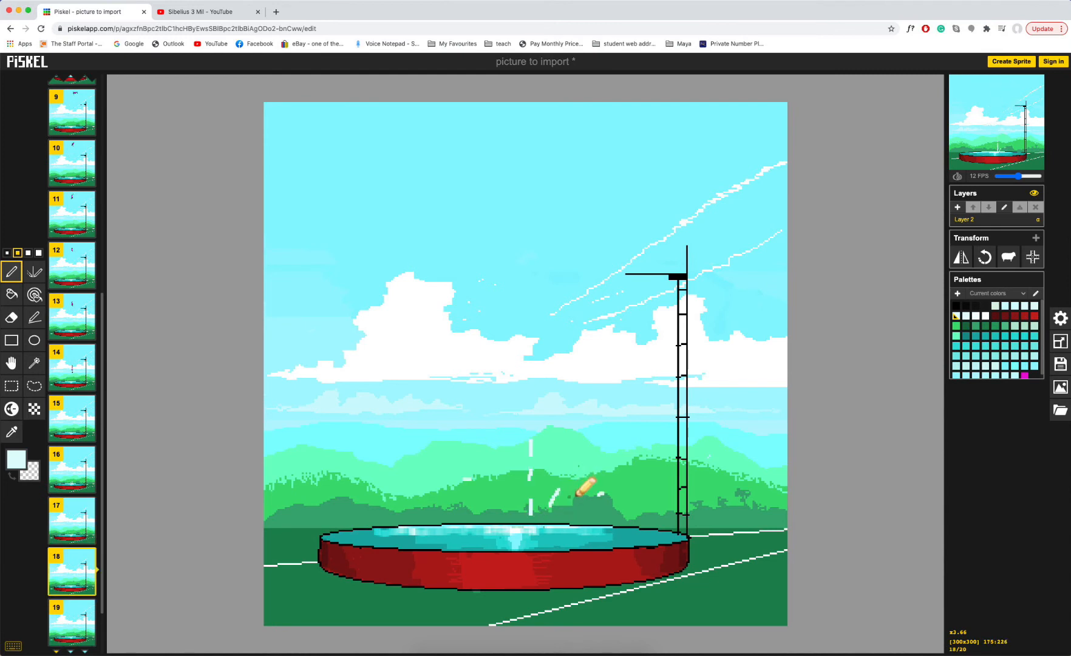
{"action": "key", "text": "Down"}
{"action": "key", "text": "Down"}
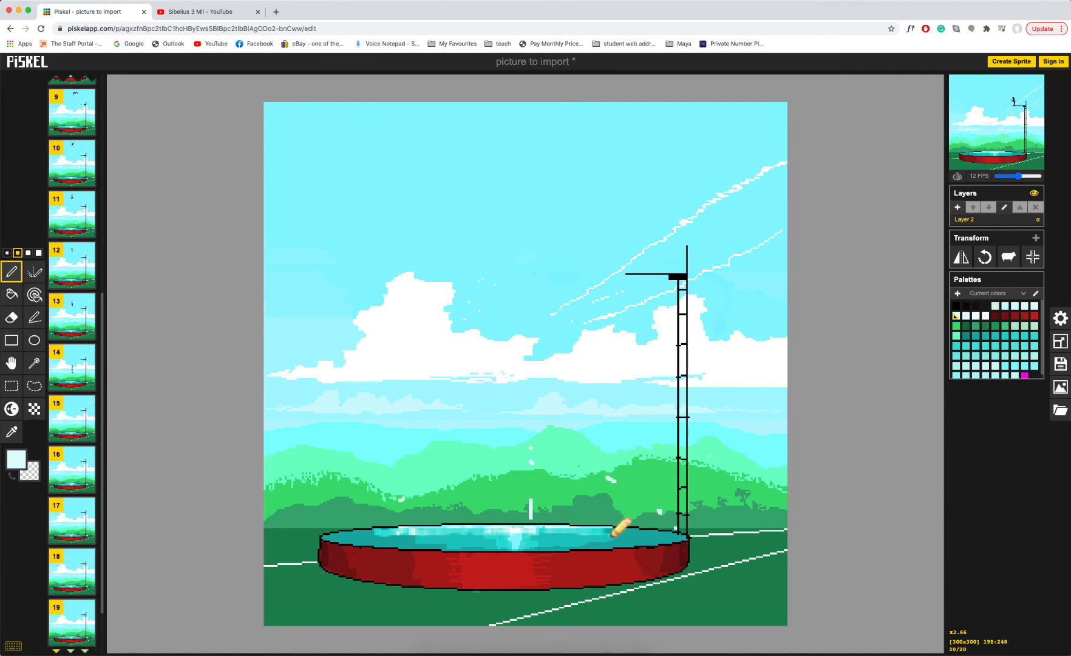
- Draw a low pale water droplet arcing far away from the ladder, frame by frame from frame 16 to 20
{"action": "key", "text": "Up"}
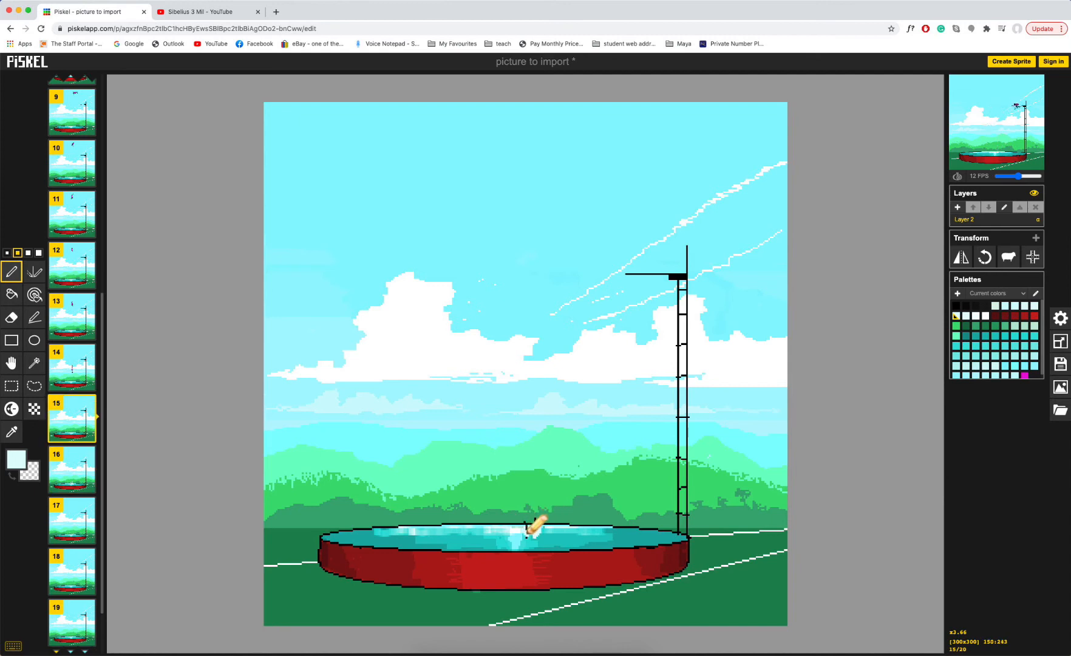
{"action": "key", "text": "Down"}
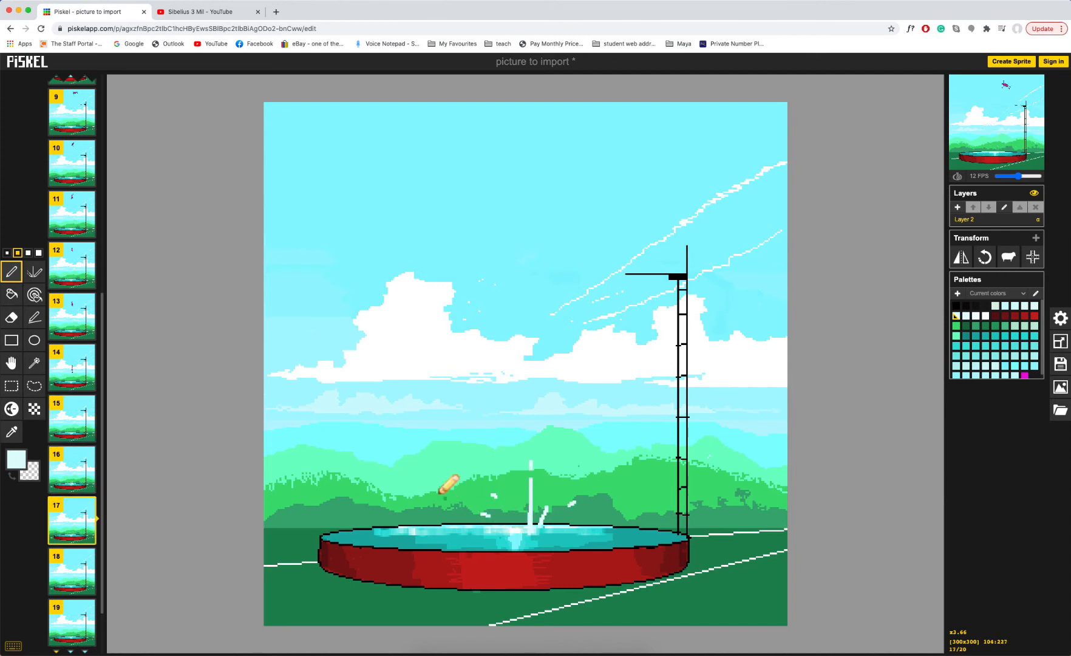
{"action": "key", "text": "Down"}
{"action": "key", "text": "Down"}
{"action": "key", "text": "Down"}
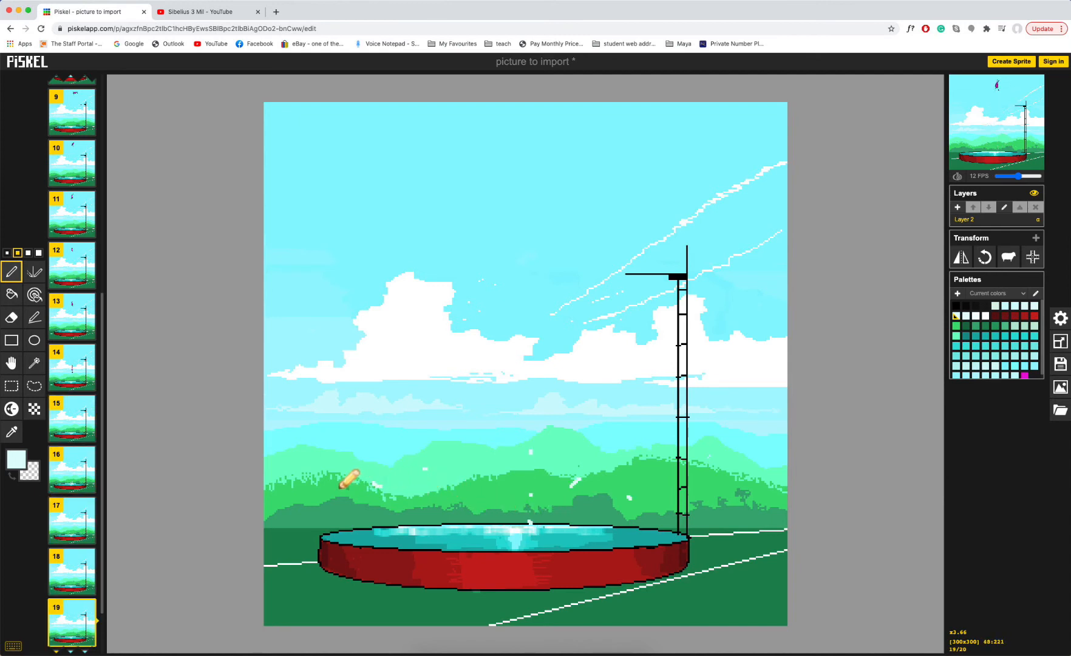
- Add more pale droplets between the water jet and the pool's far side from the ladder, frame by frame from frame 16 to 20
{"action": "key", "text": "Up"}
{"action": "key", "text": "Up"}
{"action": "key", "text": "Up"}
{"action": "key", "text": "Up"}
{"action": "key", "text": "Up"}
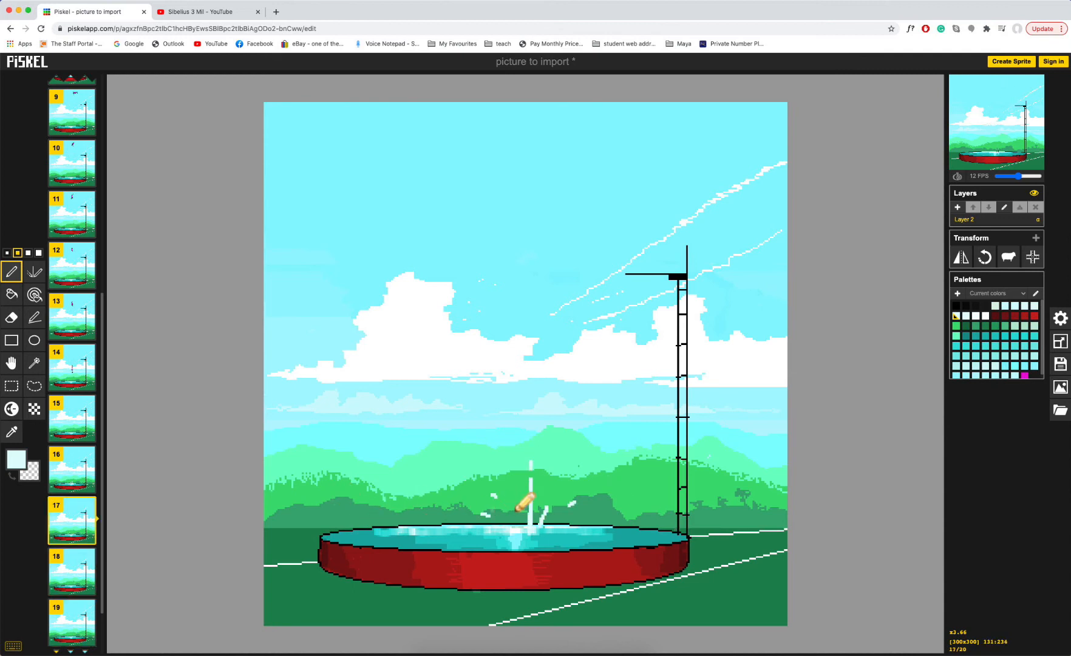
{"action": "key", "text": "Down"}
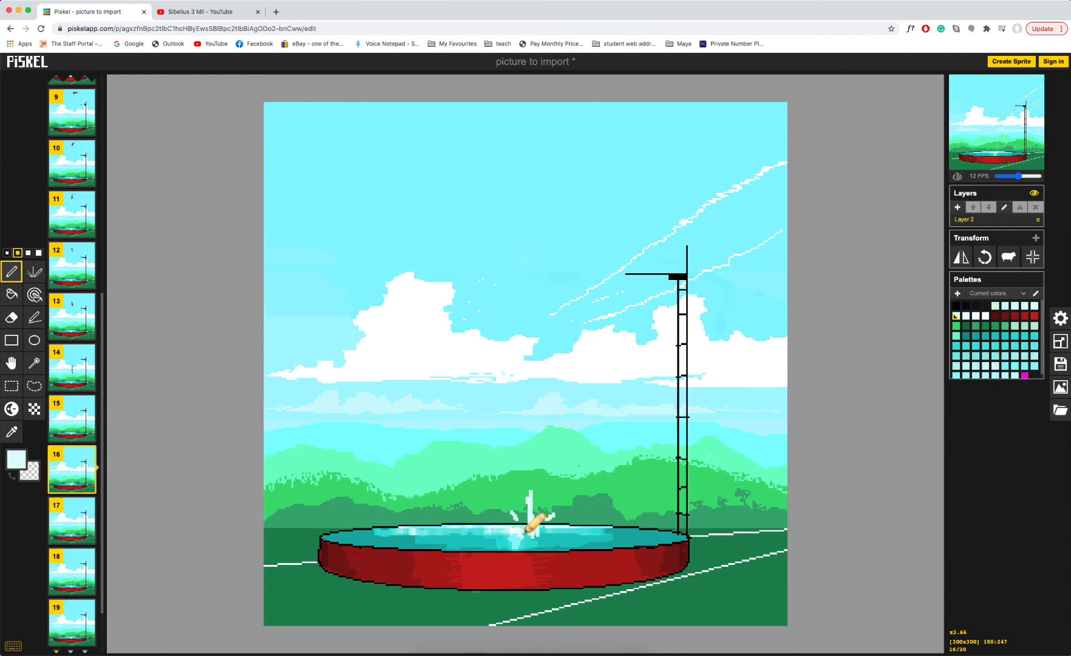
{"action": "key", "text": "Down"}
{"action": "key", "text": "Down"}
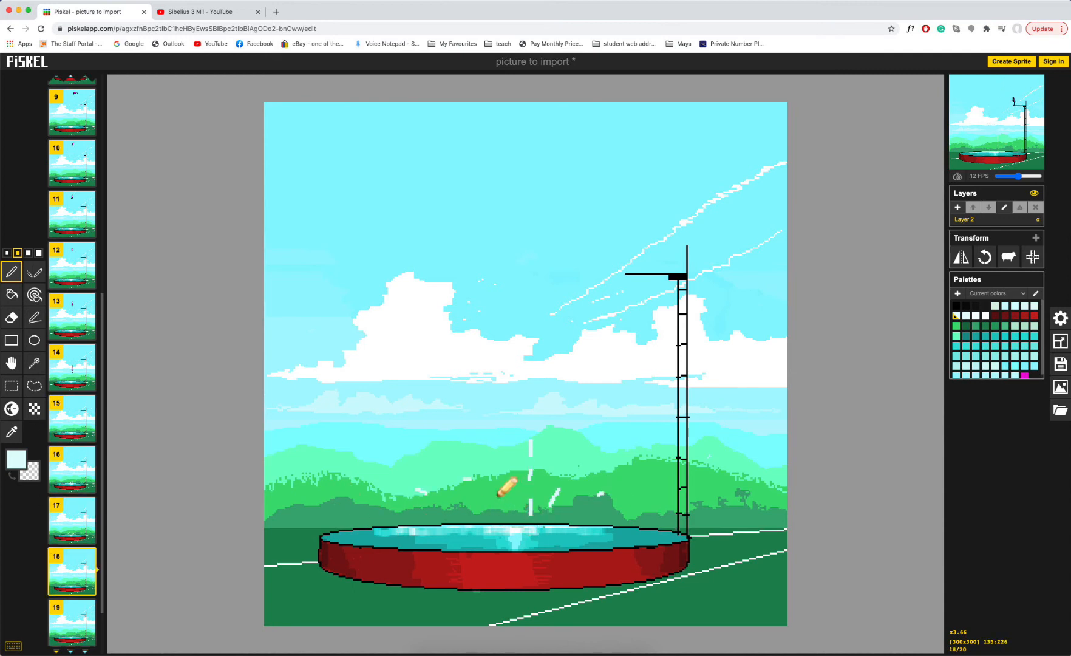
{"action": "left_click_drag", "start_coordinate": [480, 487], "coordinate": [489, 492]}
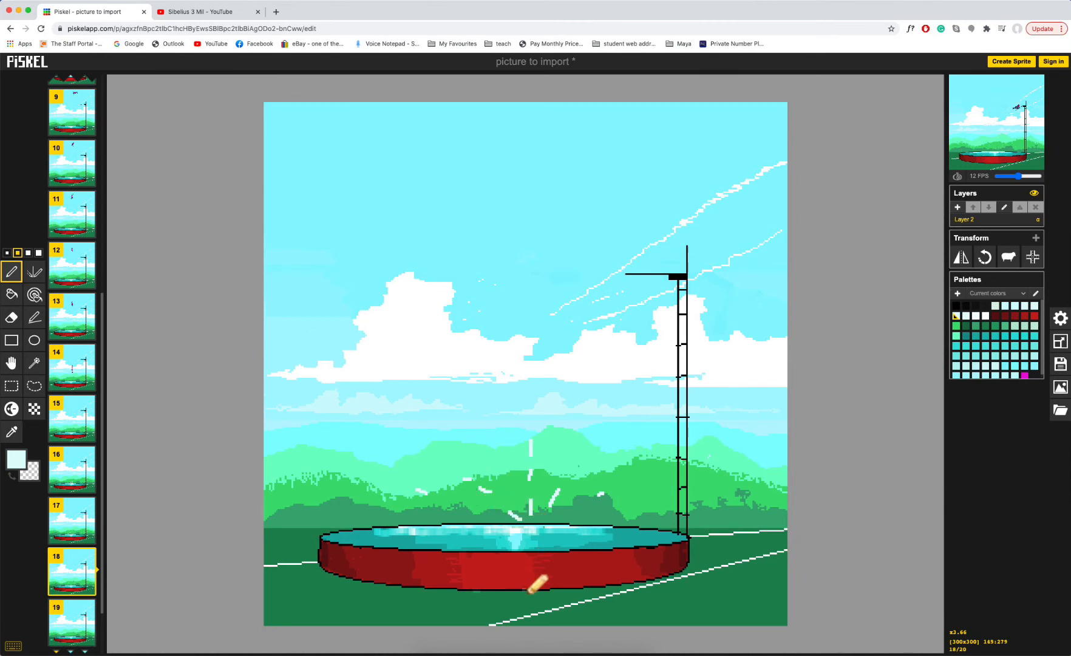
{"action": "key", "text": "Down"}
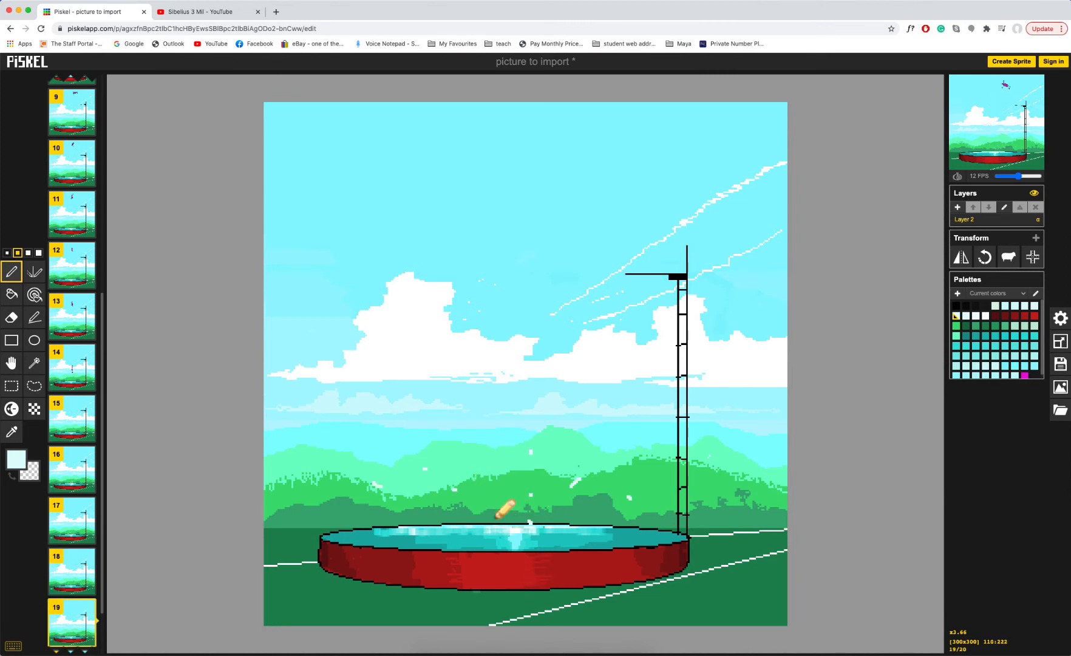
{"action": "key", "text": "Down"}
{"action": "left_click_drag", "start_coordinate": [423, 499], "coordinate": [428, 494]}
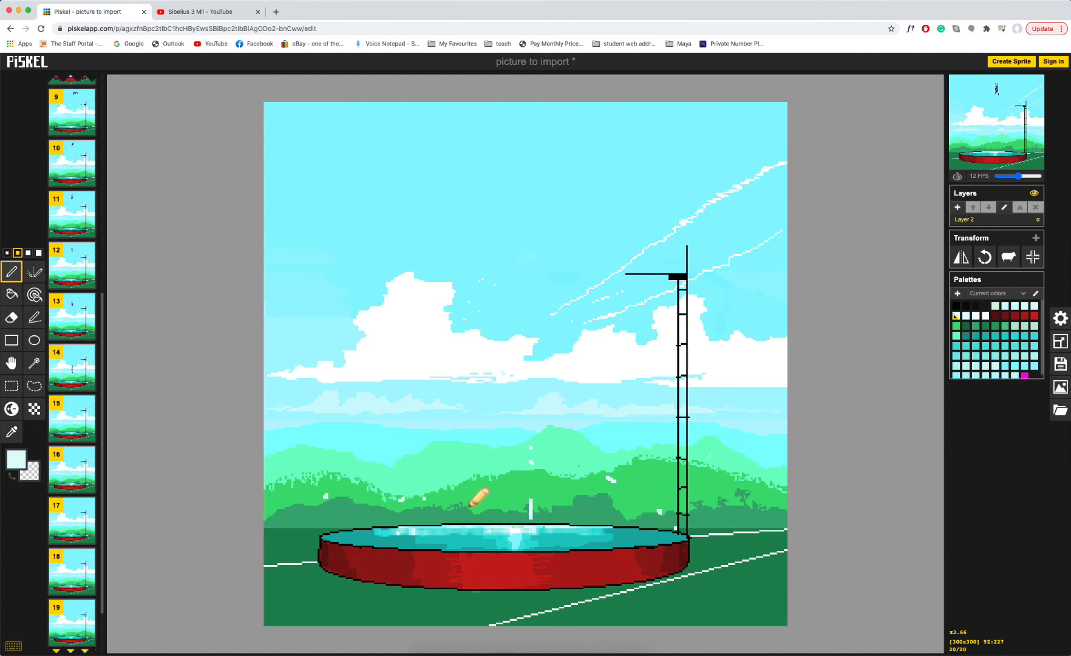
{"action": "left_click_drag", "start_coordinate": [496, 508], "coordinate": [500, 511]}
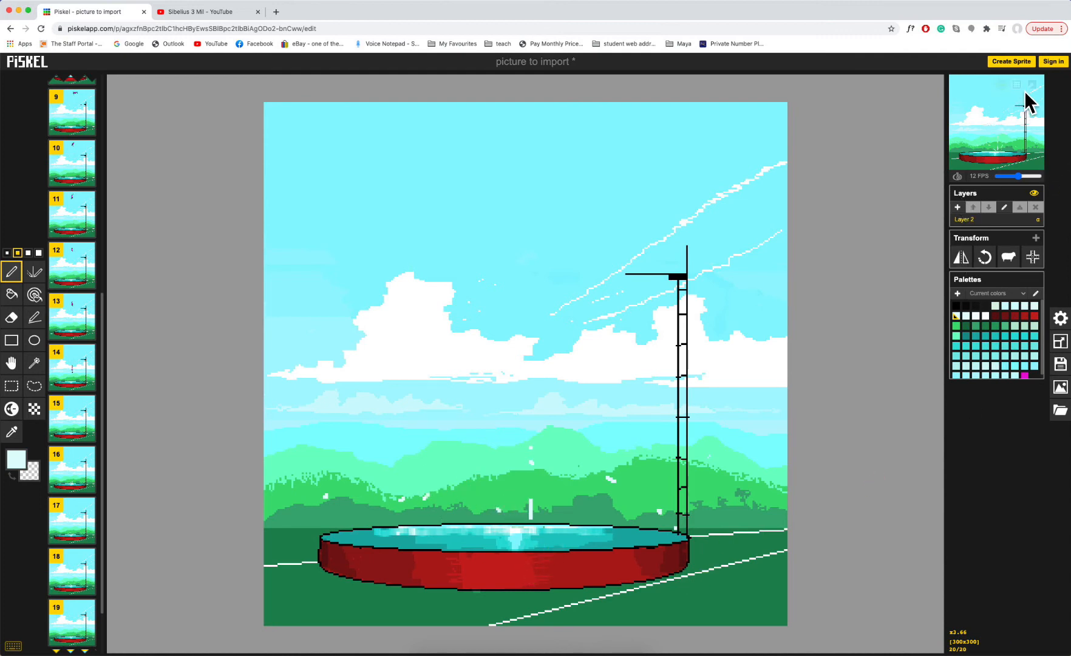
- Watch the animation with its splash in an enlarged preview window, and close the preview
{"action": "left_click", "coordinate": [1032, 85]}
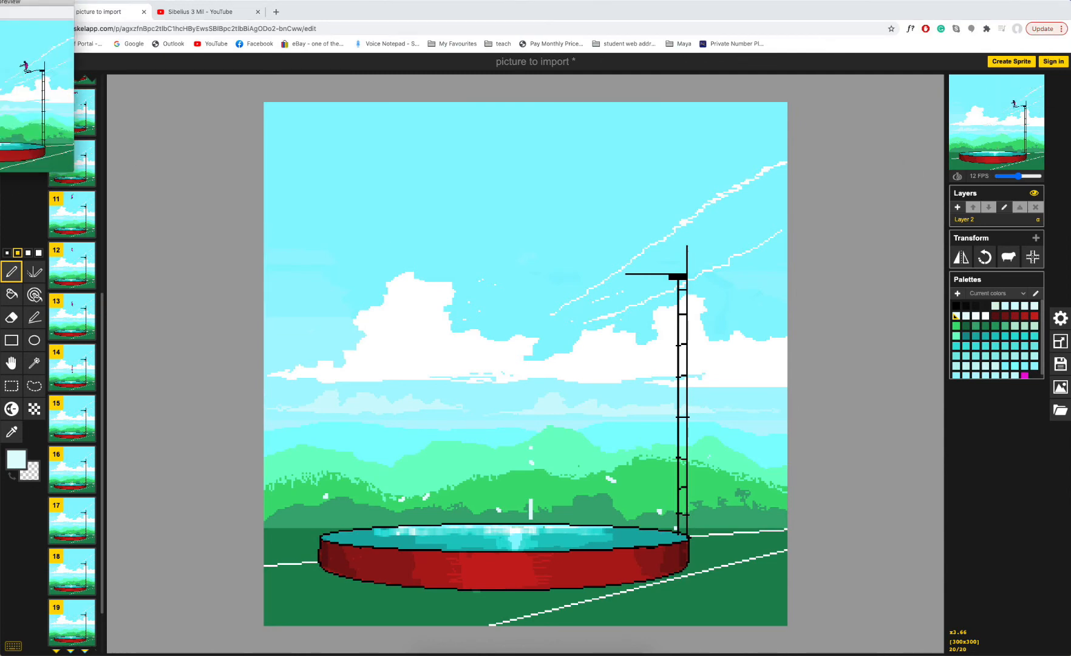
{"action": "left_click_drag", "start_coordinate": [37, 3], "coordinate": [424, 234]}
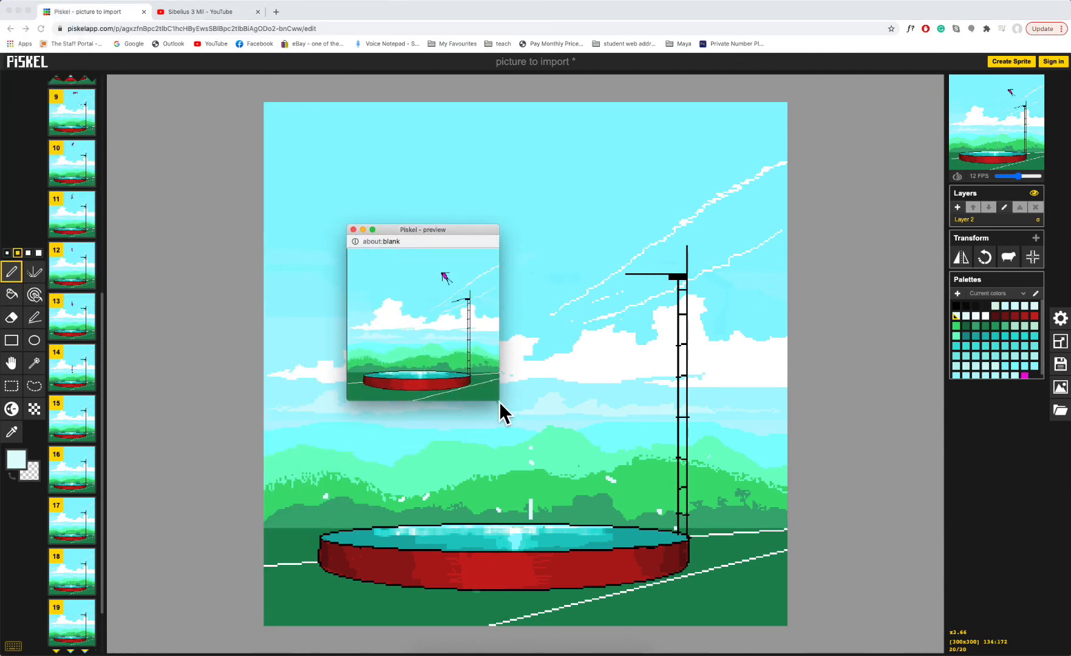
{"action": "left_click_drag", "start_coordinate": [499, 400], "coordinate": [719, 564]}
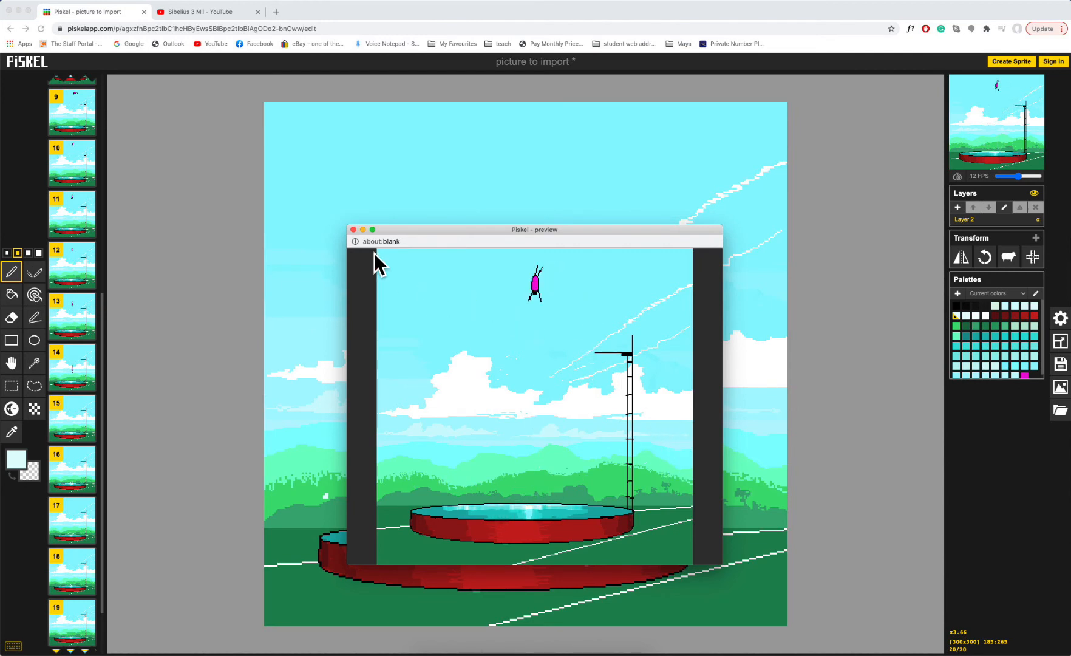
{"action": "left_click", "coordinate": [353, 229]}
- Return to frame 1 and set the Pen tool to black with a 1-pixel pen size
{"action": "key", "text": "Up"}
{"action": "key", "text": "Up"}
{"action": "key", "text": "Up"}
{"action": "key", "text": "Up"}
{"action": "key", "text": "Up"}
{"action": "key", "text": "Up"}
{"action": "key", "text": "Up"}
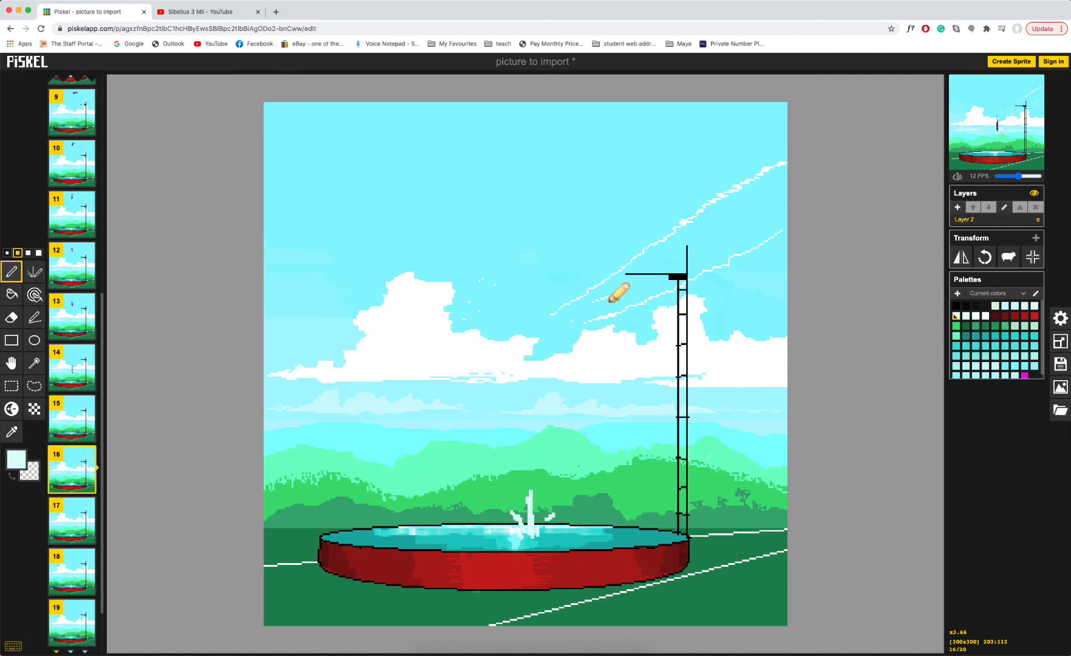
{"action": "key", "text": "Up"}
{"action": "key", "text": "Up"}
{"action": "key", "text": "Up"}
{"action": "key", "text": "Up"}
{"action": "key", "text": "Up"}
{"action": "key", "text": "Up"}
{"action": "key", "text": "Up"}
{"action": "key", "text": "Up"}
{"action": "key", "text": "Up"}
{"action": "key", "text": "Up"}
{"action": "key", "text": "Up"}
{"action": "key", "text": "Up"}
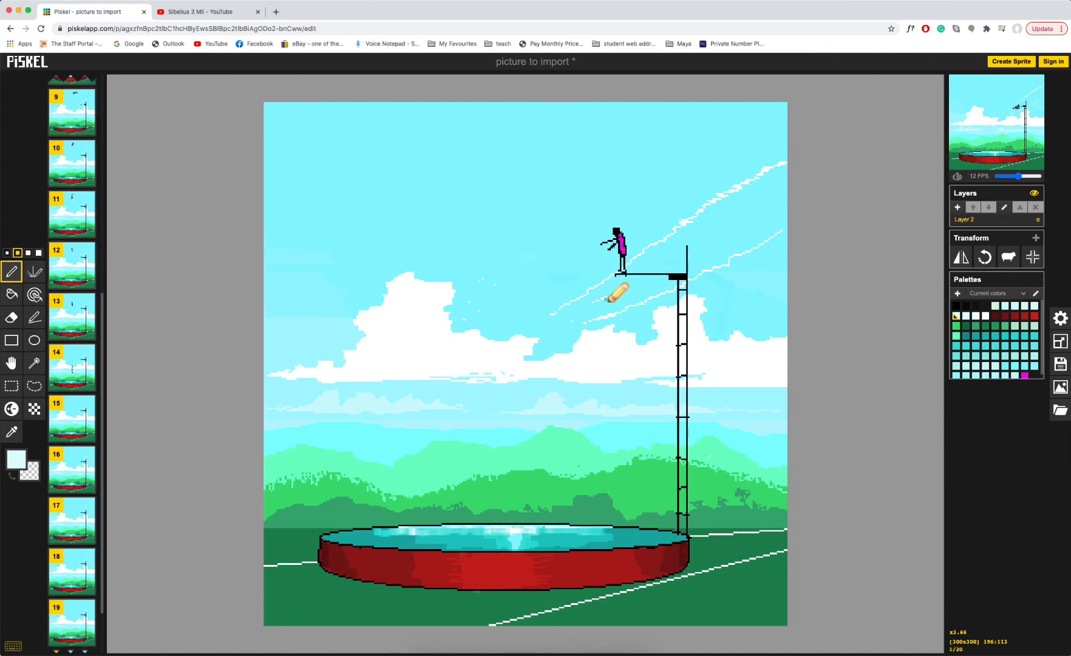
{"action": "left_click", "coordinate": [17, 460]}
{"action": "left_click", "coordinate": [47, 541]}
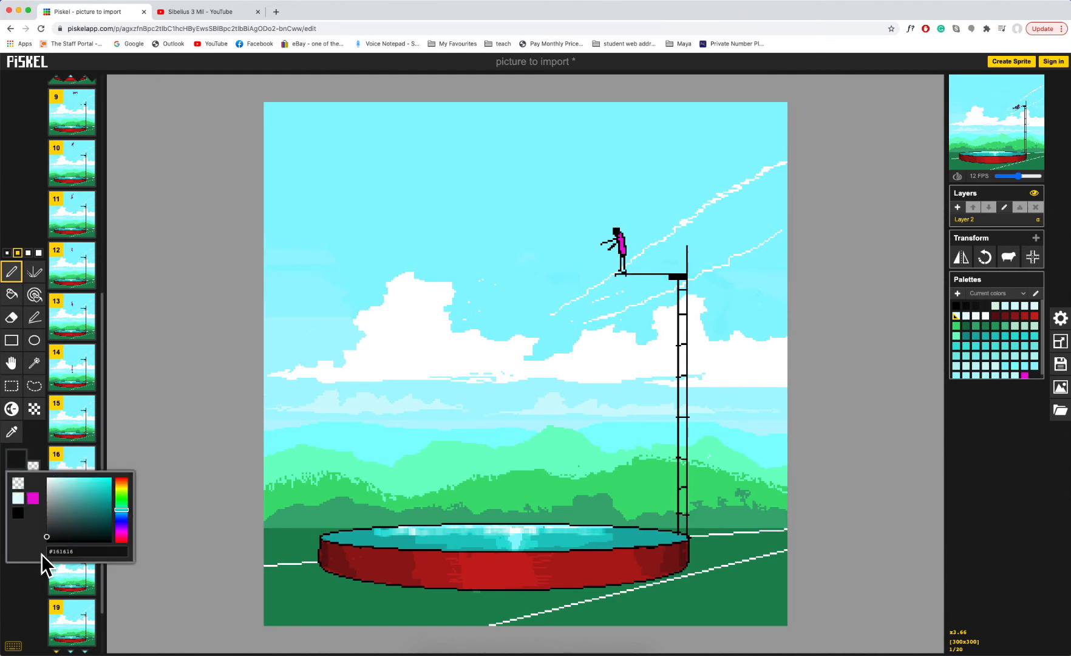
{"action": "left_click", "coordinate": [7, 253]}
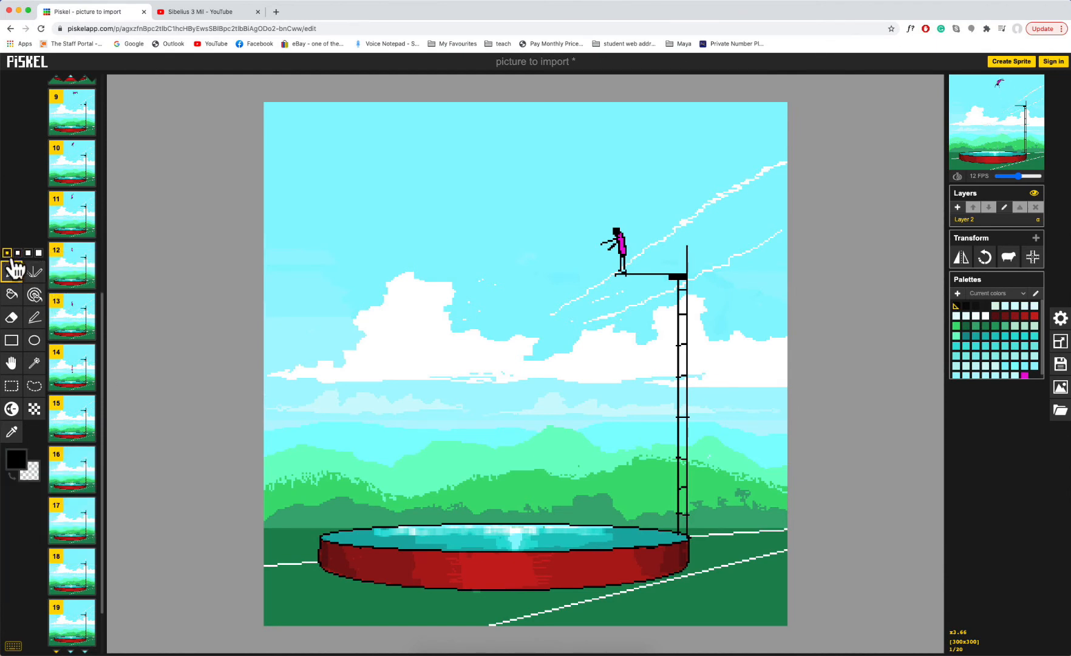
- Draw a small black bird flapping across the upper sky towards the diver, frame by frame from frame 1 to 8
{"action": "left_click_drag", "start_coordinate": [331, 144], "coordinate": [347, 153]}
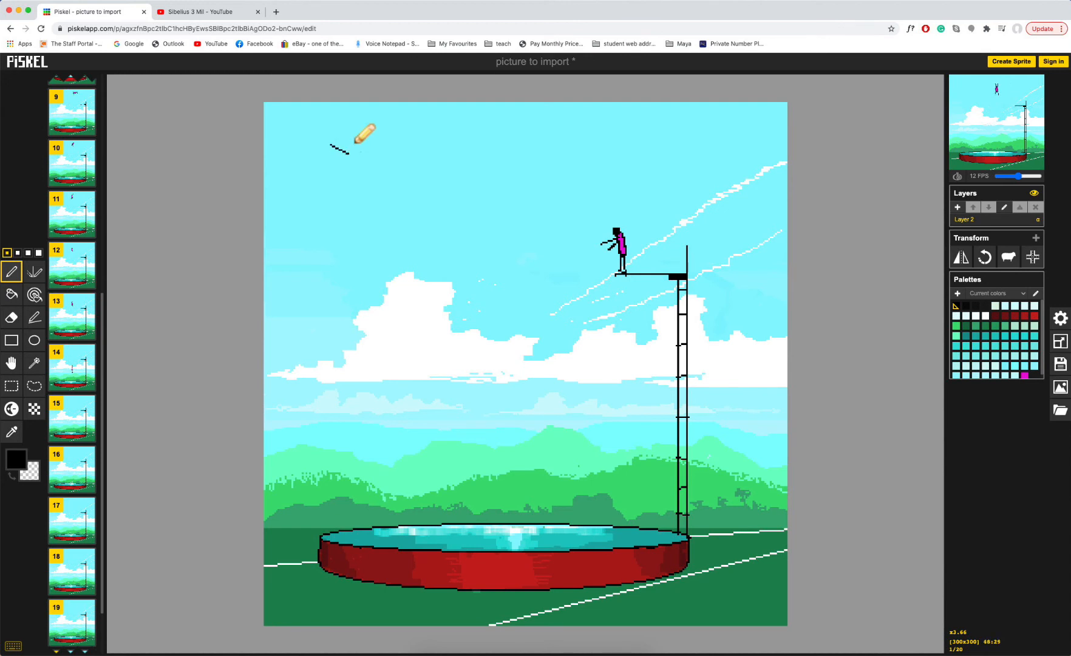
{"action": "key", "text": "Down"}
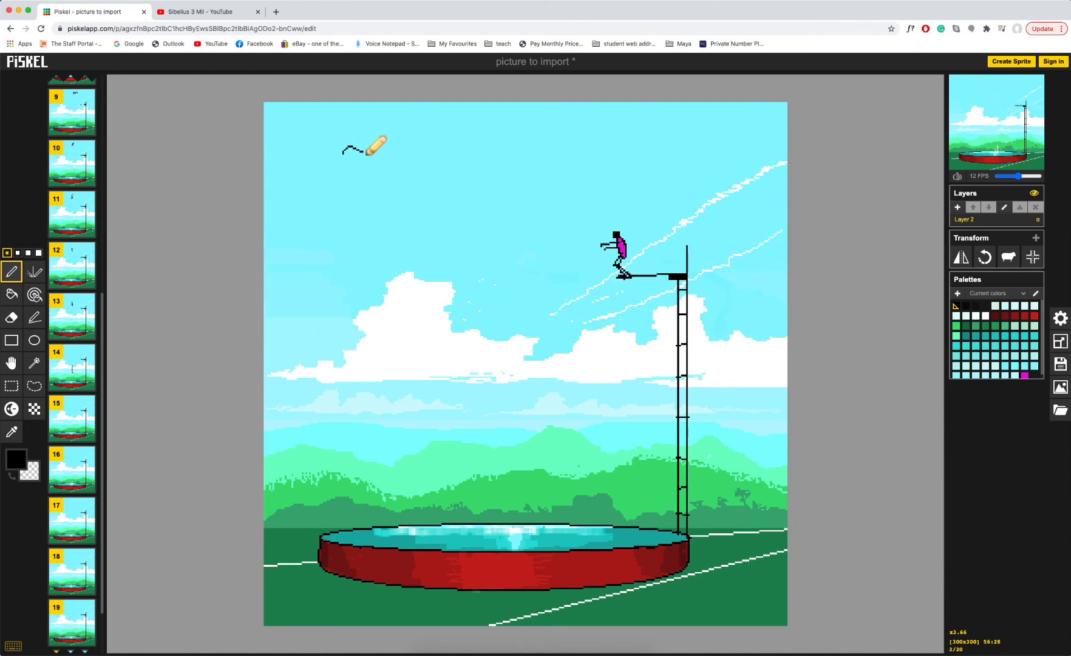
{"action": "key", "text": "Down"}
{"action": "left_click_drag", "start_coordinate": [354, 145], "coordinate": [462, 142]}
{"action": "key", "text": "Down"}
{"action": "key", "text": "Down"}
{"action": "key", "text": "Down"}
{"action": "key", "text": "Down"}
{"action": "key", "text": "Down"}
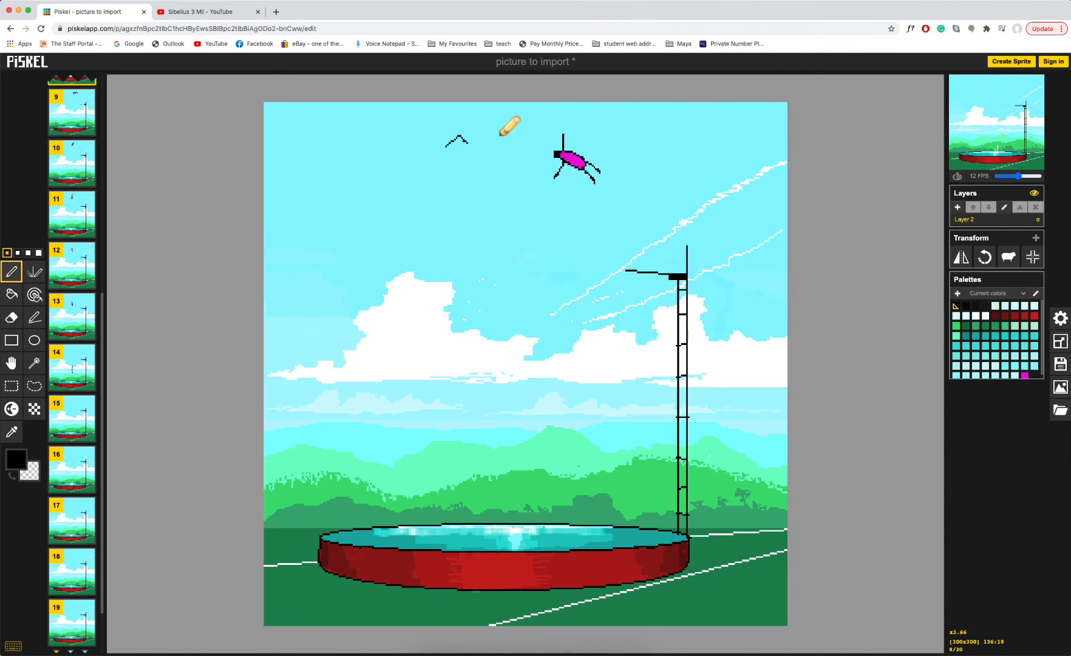
- Continue the bird's flight by drawing it turning back and leaving the sky away from the tower, frame by frame from frame 9 to 15
{"action": "key", "text": "Down"}
{"action": "key", "text": "Down"}
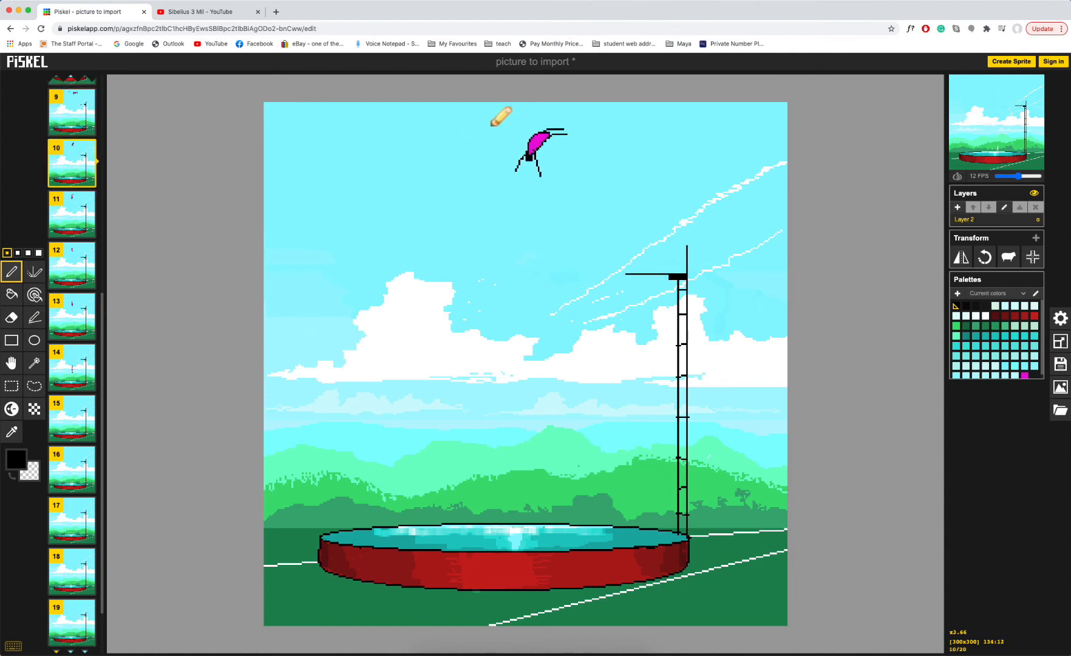
{"action": "key", "text": "Down"}
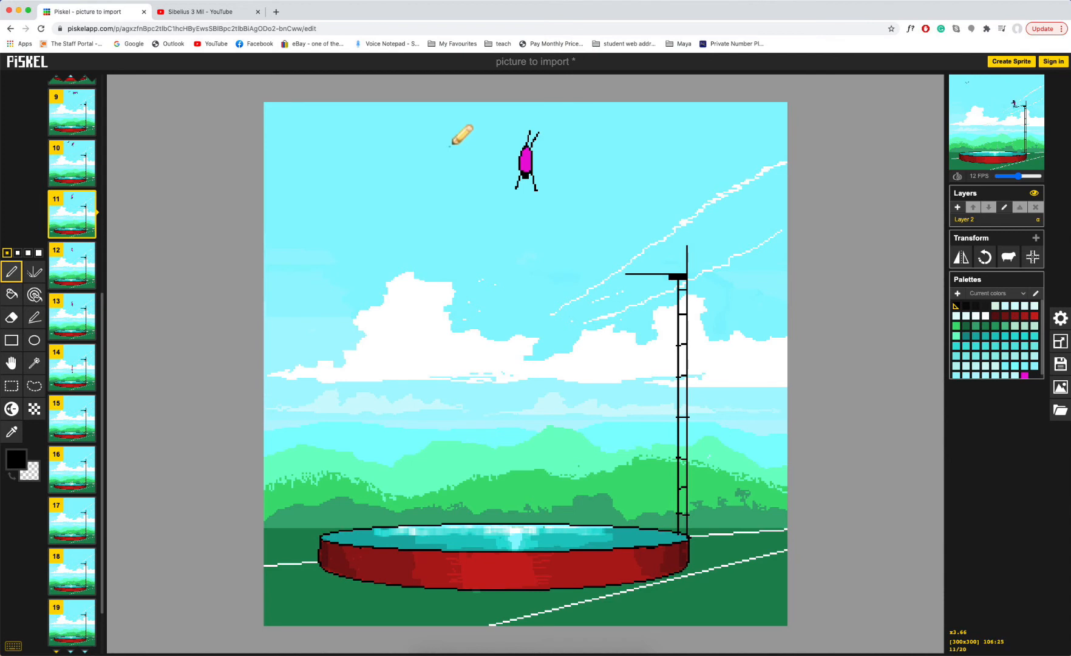
{"action": "key", "text": "Down"}
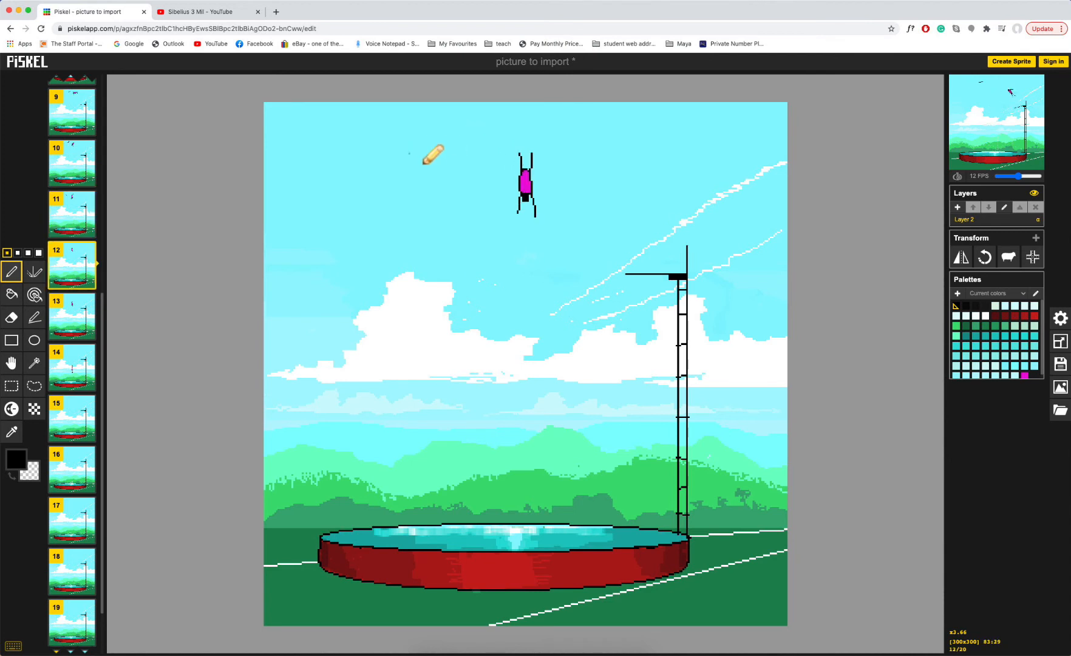
{"action": "key", "text": "Down"}
{"action": "mouse_move", "coordinate": [372, 187]}
{"action": "left_mouse_down"}
{"action": "mouse_move", "coordinate": [380, 165]}
{"action": "mouse_move", "coordinate": [398, 176]}
{"action": "left_mouse_up"}
{"action": "key", "text": "Down"}
{"action": "left_click", "coordinate": [305, 195]}
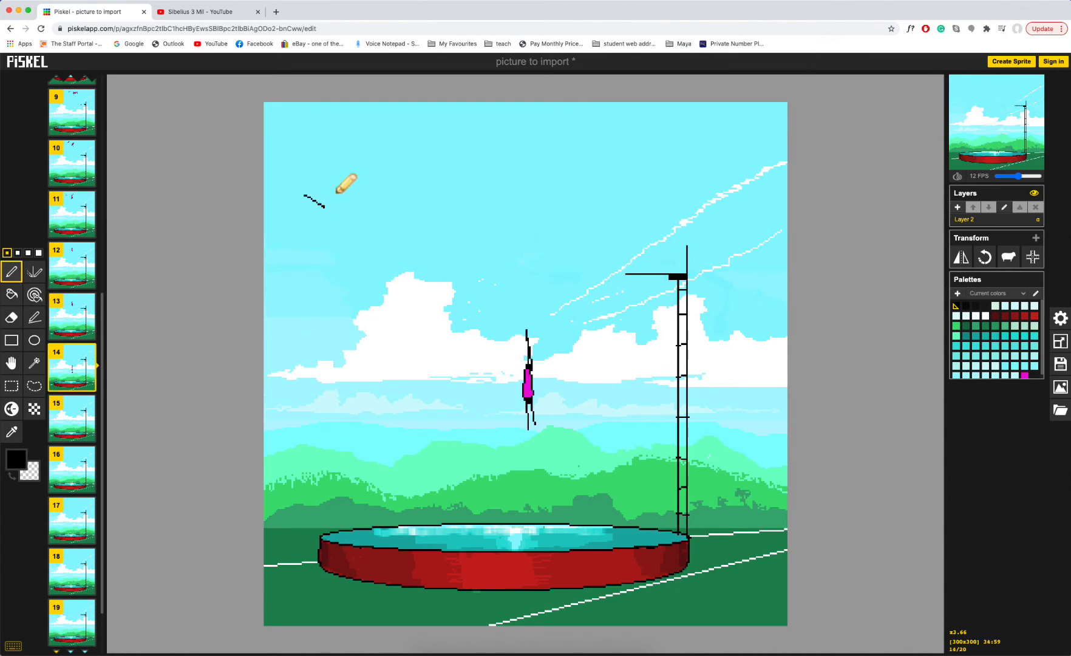
{"action": "left_click_drag", "start_coordinate": [335, 193], "coordinate": [342, 186]}
{"action": "key", "text": "Down"}
{"action": "mouse_move", "coordinate": [265, 246]}
{"action": "left_mouse_down"}
{"action": "mouse_move", "coordinate": [276, 224]}
{"action": "mouse_move", "coordinate": [307, 247]}
{"action": "left_mouse_up"}
{"action": "key", "text": "Down"}
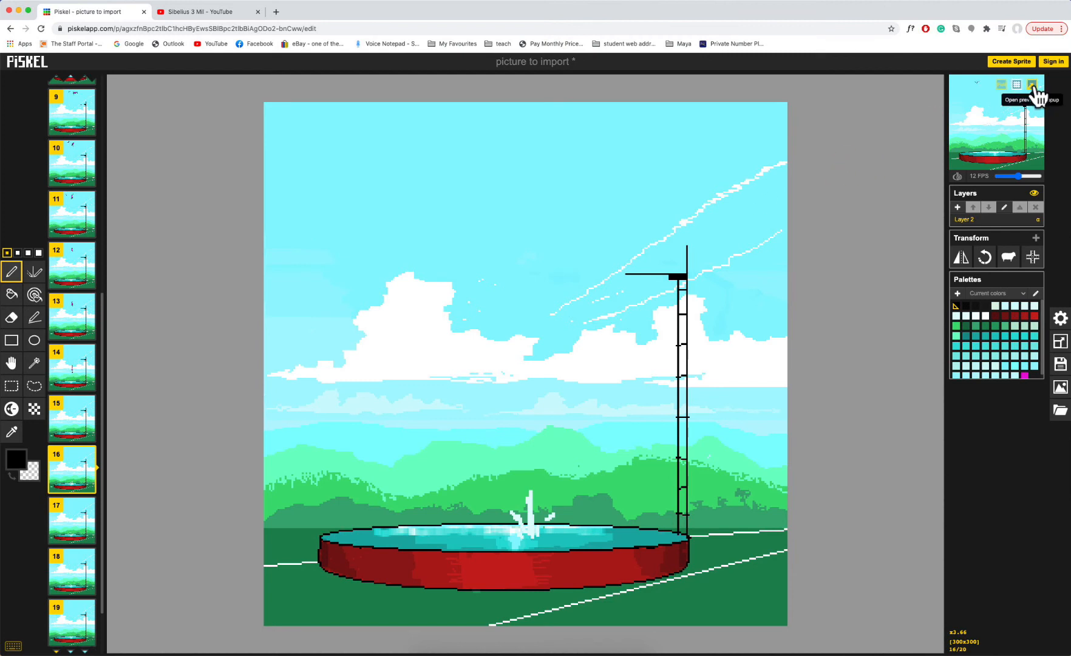
- Play the animation with the flying bird in an enlarged preview window, and close the preview
{"action": "left_click", "coordinate": [1034, 86]}
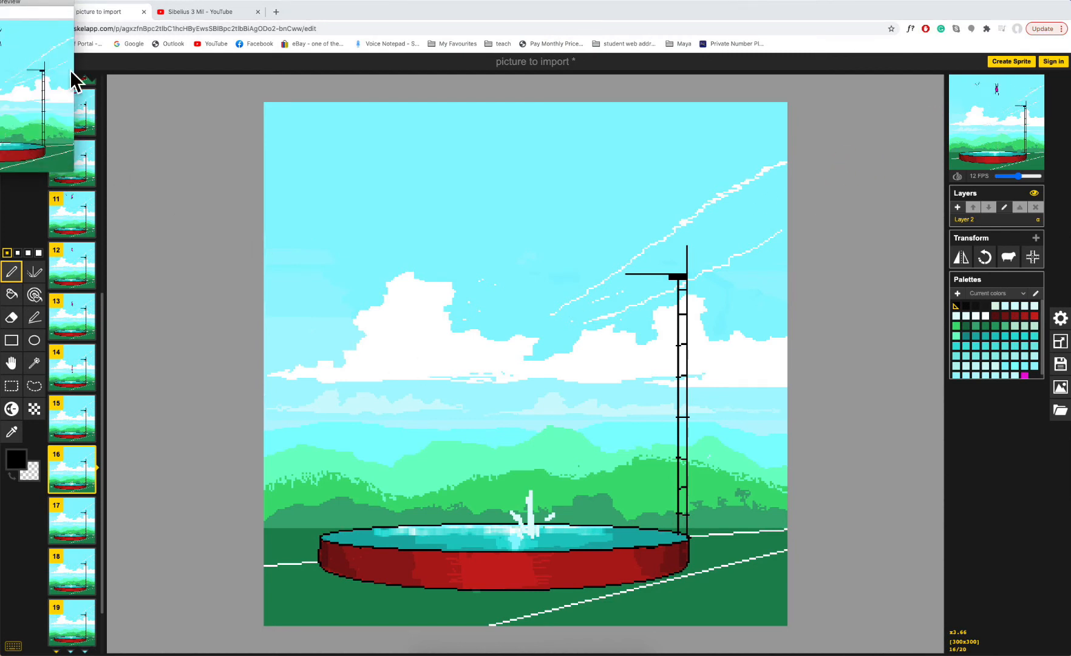
{"action": "left_click_drag", "start_coordinate": [24, 3], "coordinate": [368, 238]}
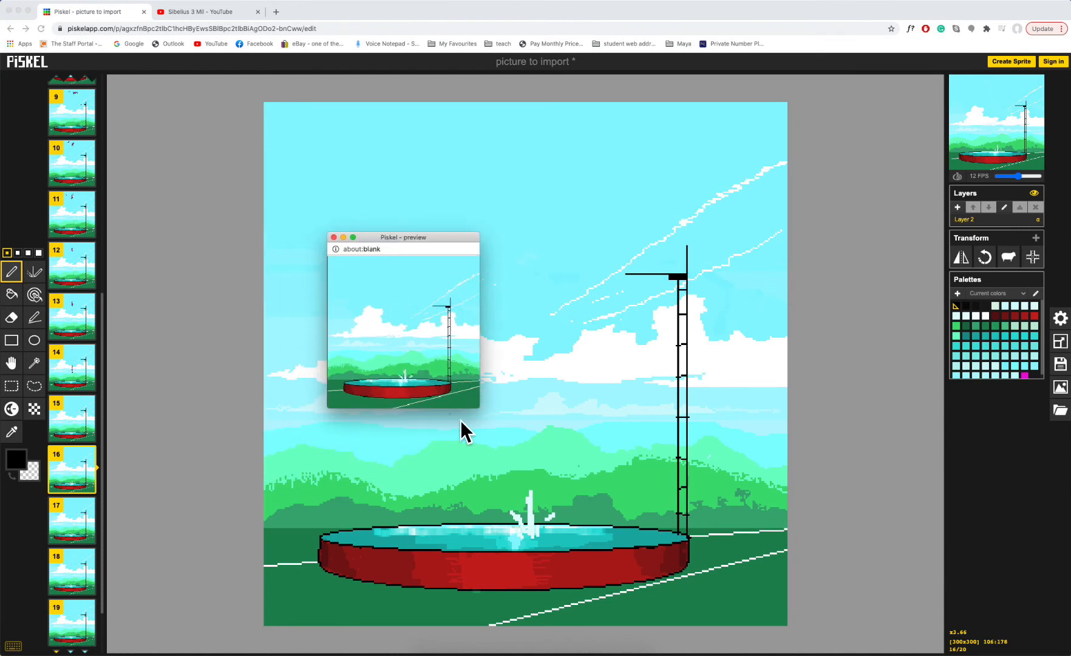
{"action": "left_click_drag", "start_coordinate": [485, 405], "coordinate": [799, 547]}
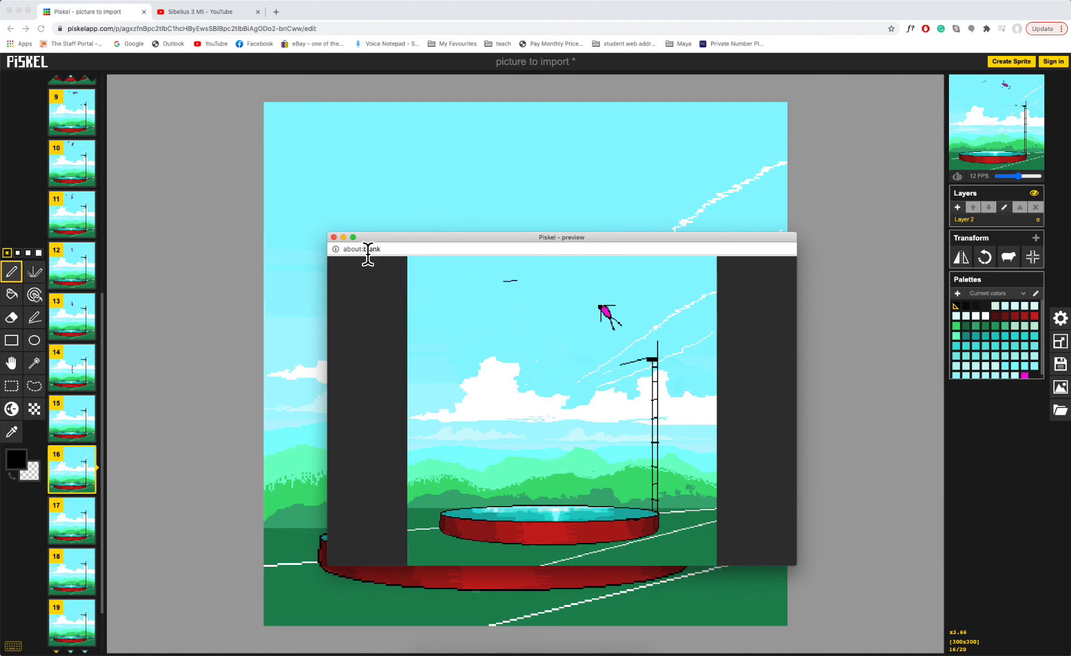
{"action": "left_click", "coordinate": [333, 236]}
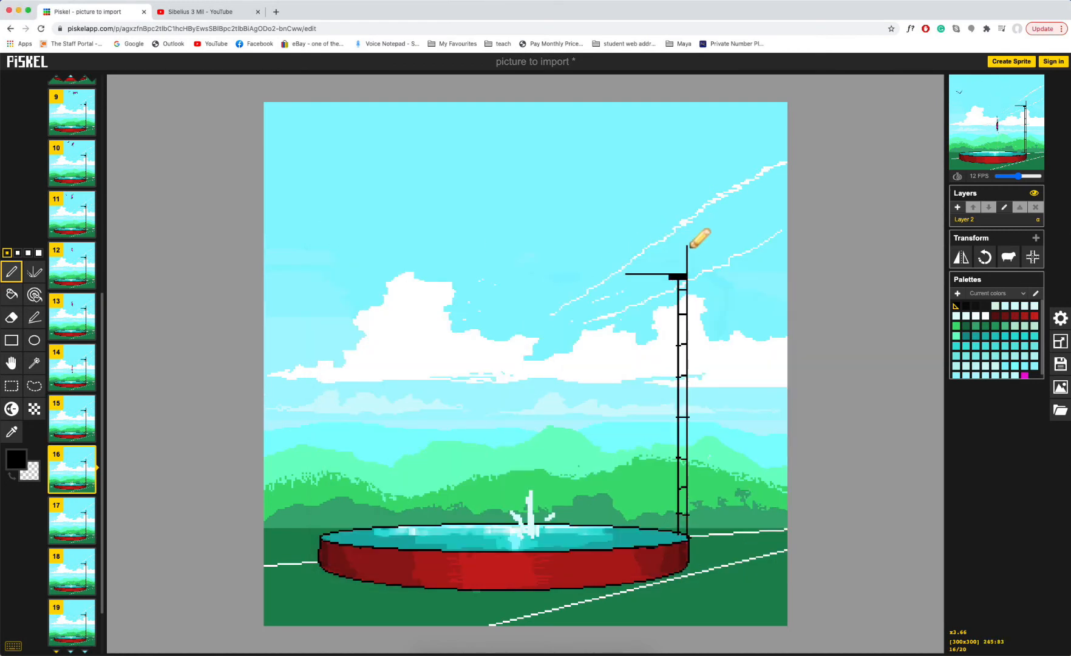
- Draw a black pointed flag on the pole at the top of the diving tower in frame 16
{"action": "mouse_move", "coordinate": [687, 246]}
{"action": "left_mouse_down"}
{"action": "mouse_move", "coordinate": [716, 253]}
{"action": "mouse_move", "coordinate": [702, 259]}
{"action": "left_mouse_up"}
{"action": "mouse_move", "coordinate": [687, 245]}
{"action": "left_mouse_down"}
{"action": "mouse_move", "coordinate": [718, 252]}
{"action": "mouse_move", "coordinate": [689, 265]}
{"action": "mouse_move", "coordinate": [695, 245]}
{"action": "mouse_move", "coordinate": [728, 253]}
{"action": "mouse_move", "coordinate": [688, 272]}
{"action": "mouse_move", "coordinate": [687, 249]}
{"action": "left_mouse_up"}
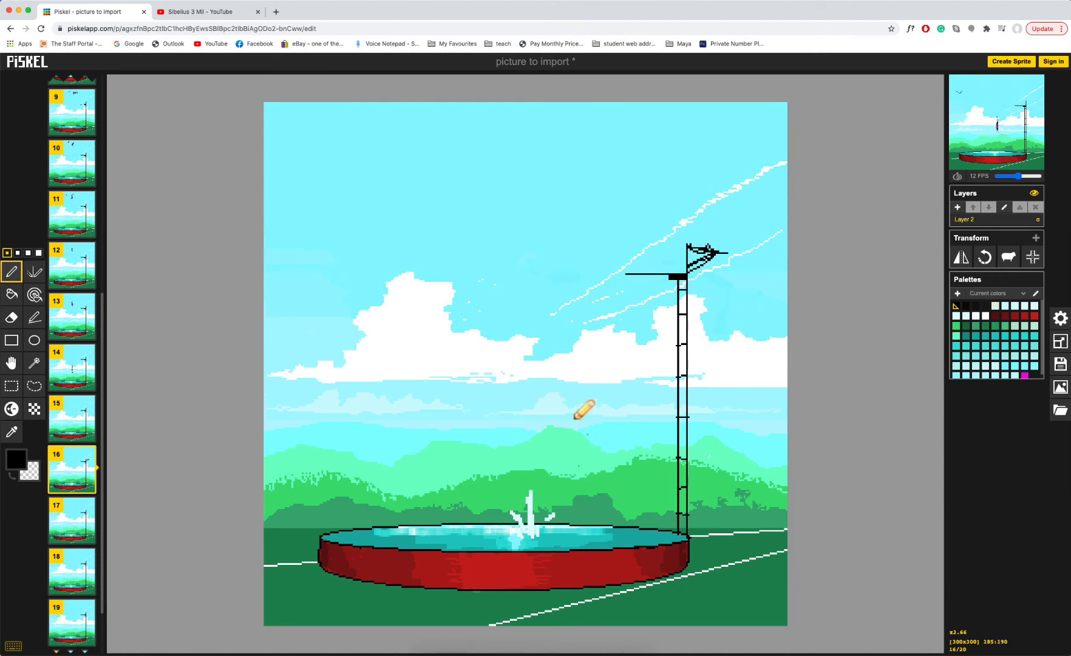
- Save the high-dive animation offline as a .piskel file titled "picture to import"
{"action": "left_click_drag", "start_coordinate": [641, 18], "coordinate": [511, 6]}
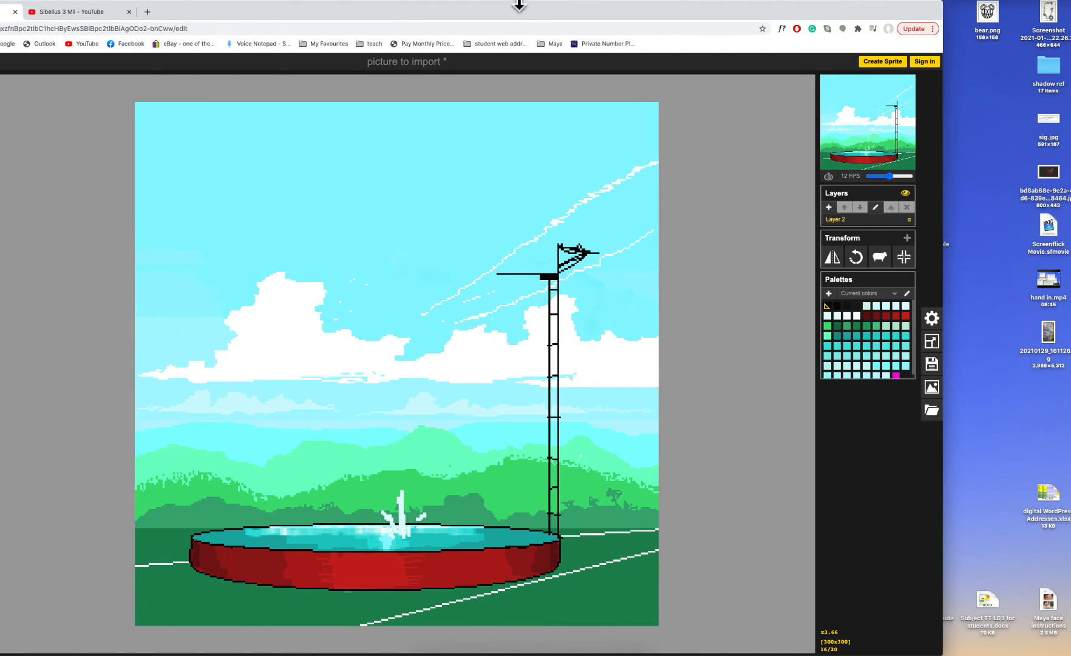
{"action": "left_click", "coordinate": [933, 364]}
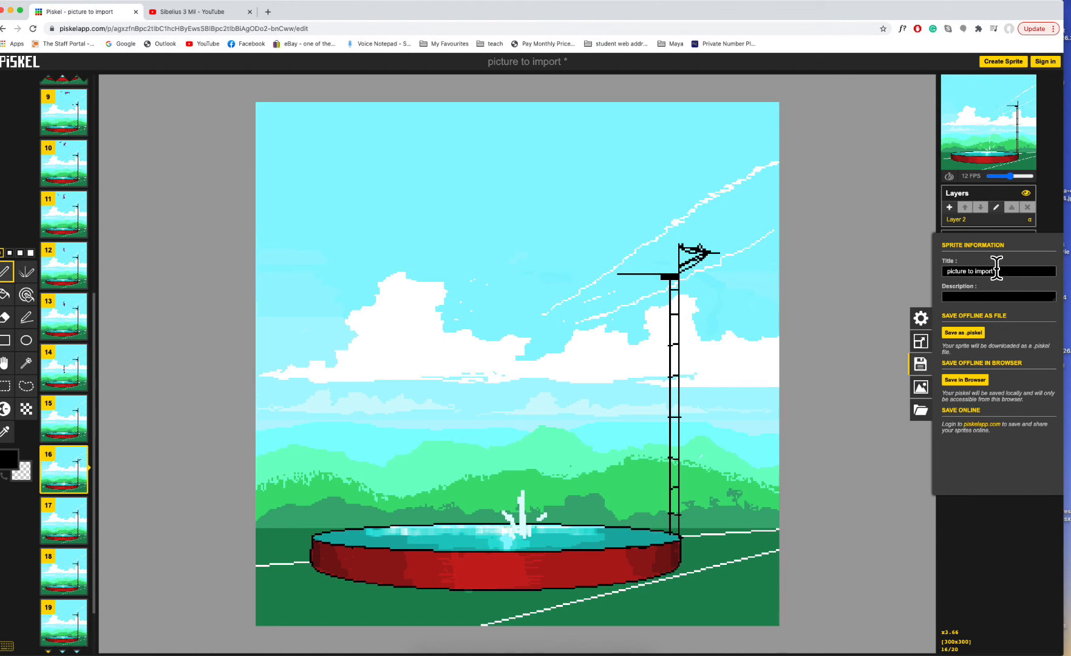
{"action": "left_click_drag", "start_coordinate": [1005, 270], "coordinate": [880, 250]}
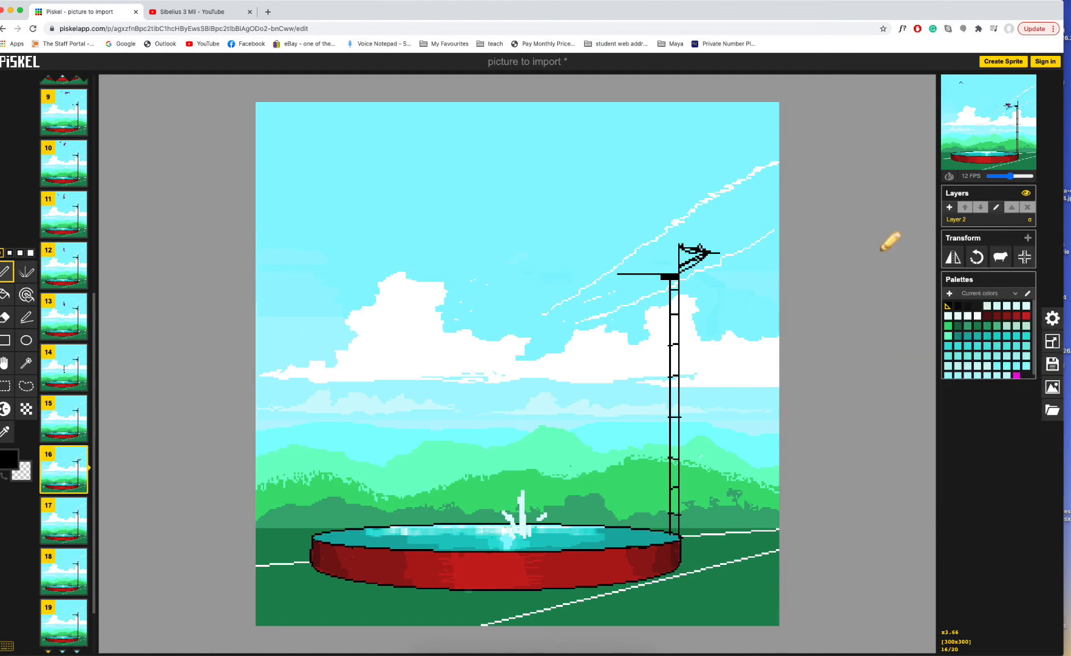
{"action": "left_click", "coordinate": [1052, 363]}
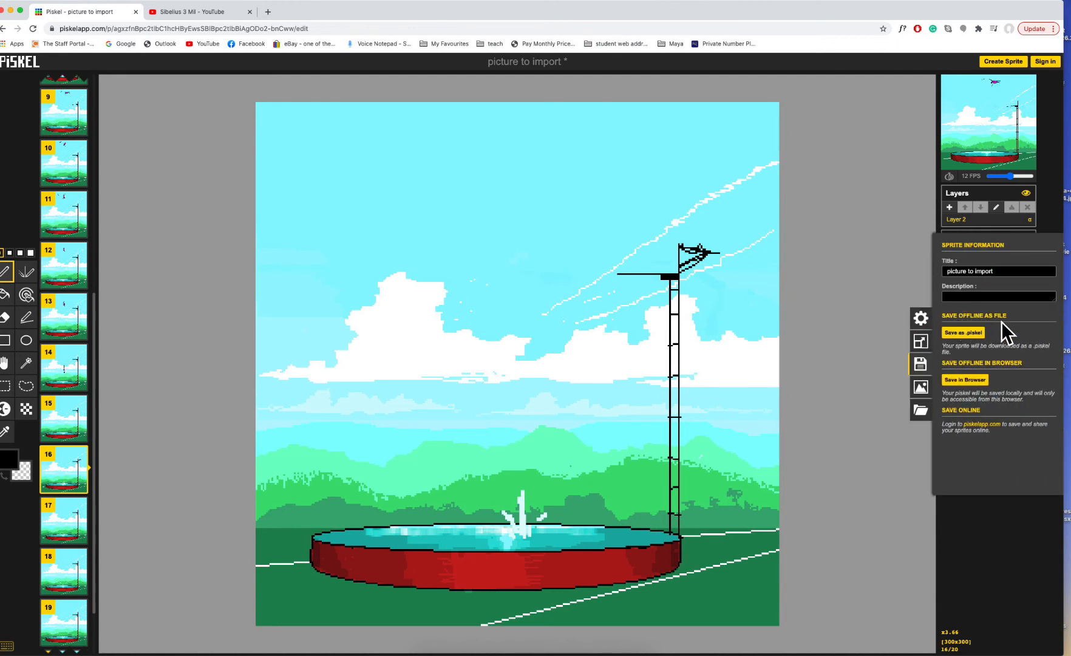
{"action": "left_click", "coordinate": [964, 335]}
{"action": "left_click", "coordinate": [974, 336]}
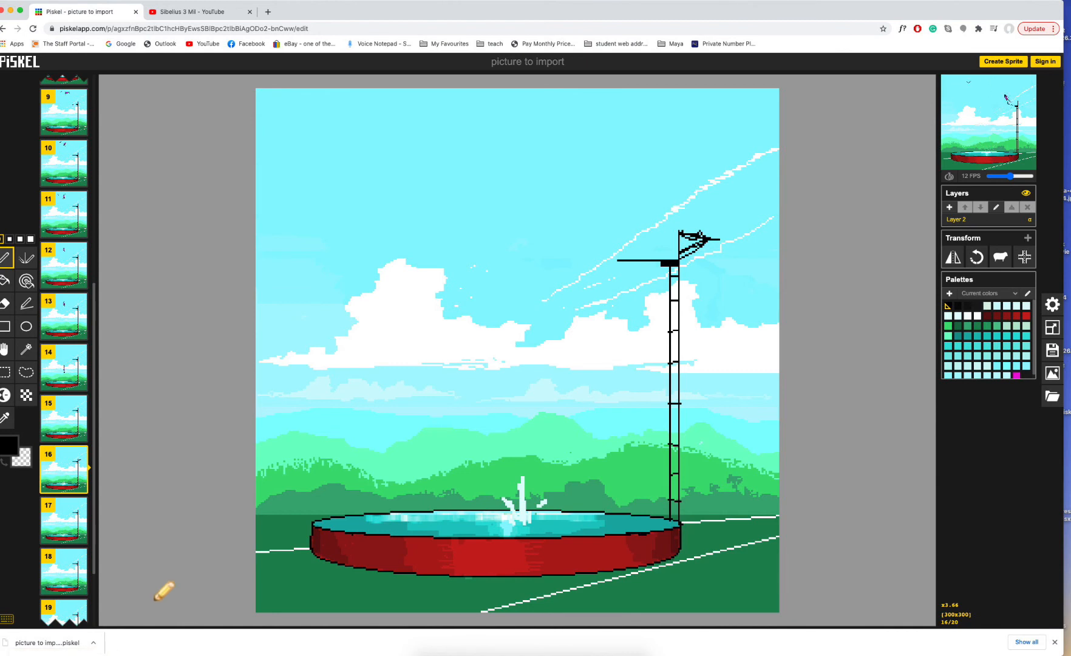
- Load football animation.piskel from the "2 tweening" football folder and replace the current sprite with it
{"action": "left_click", "coordinate": [1052, 399]}
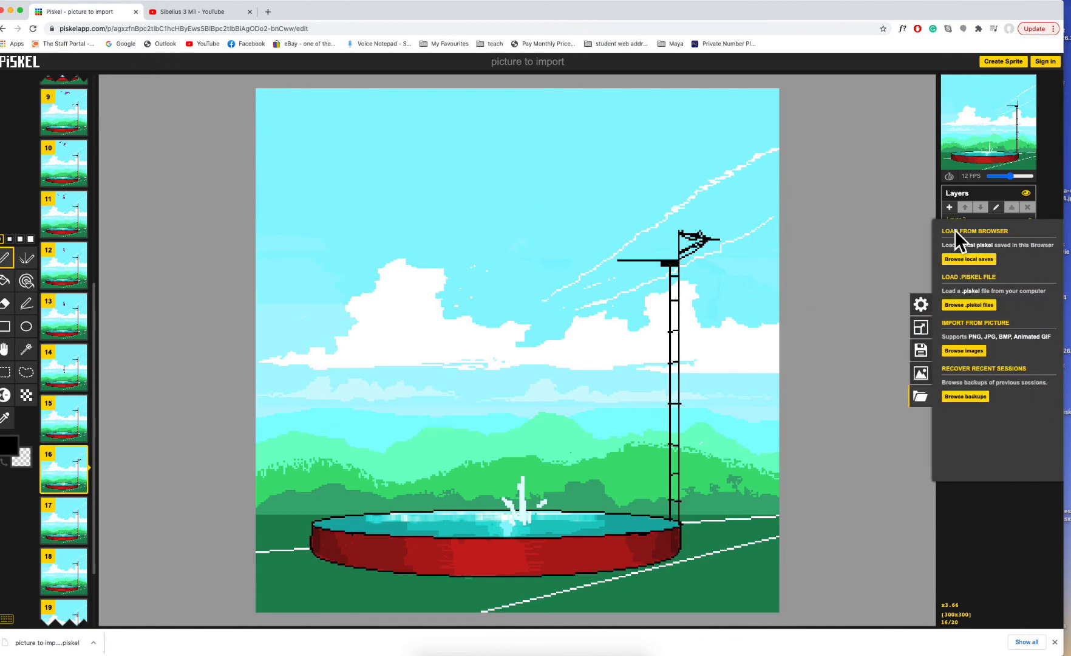
{"action": "left_click", "coordinate": [982, 306]}
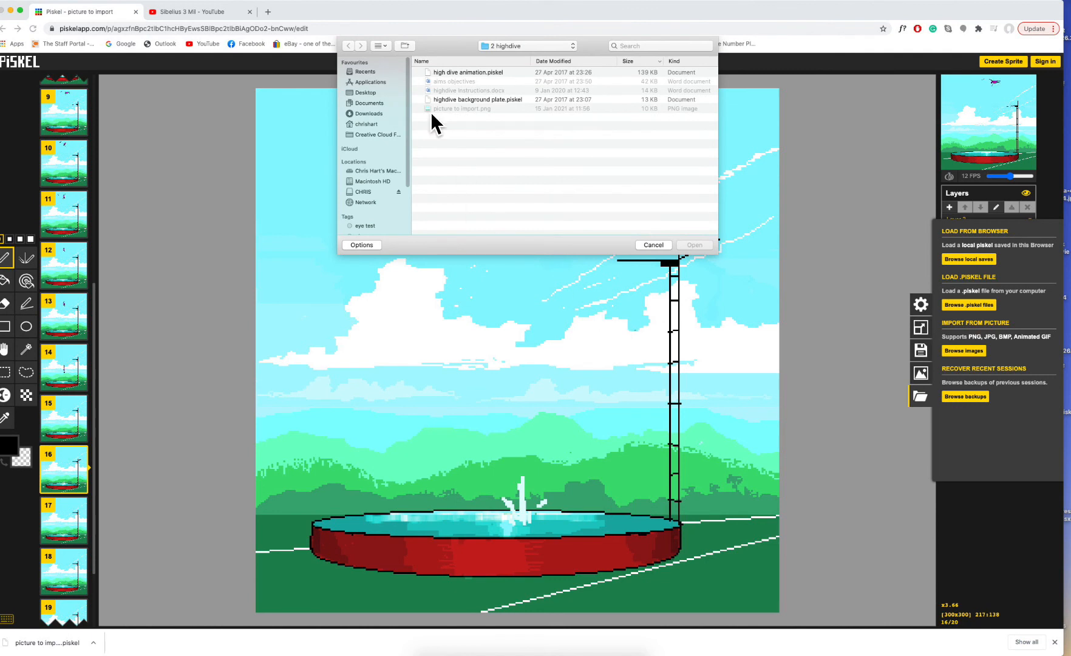
{"action": "left_click", "coordinate": [487, 46]}
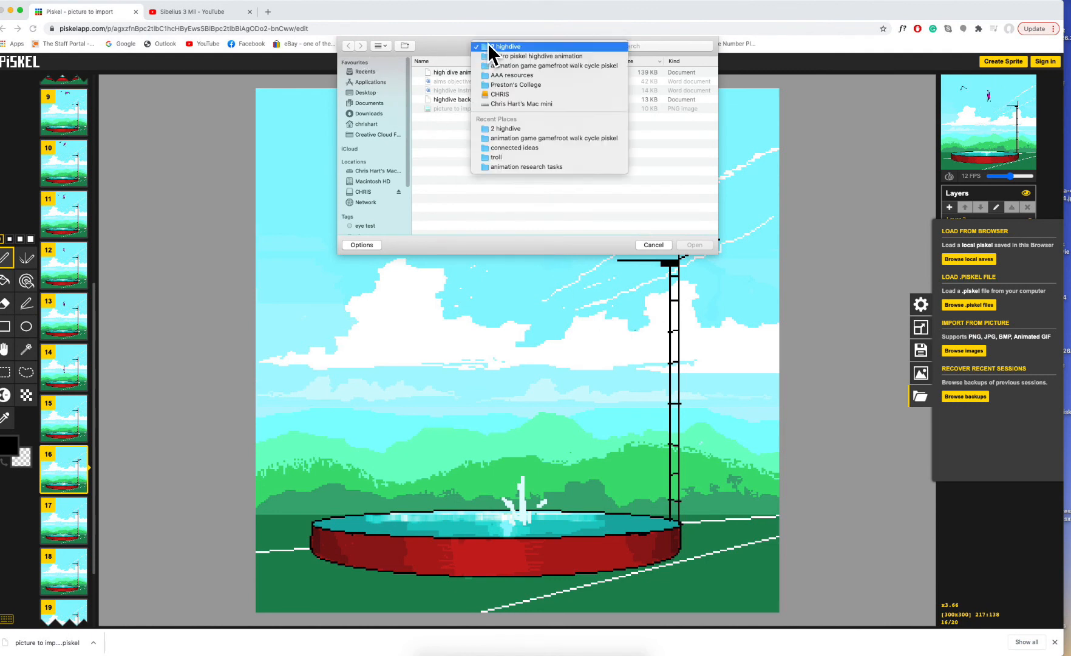
{"action": "left_click", "coordinate": [487, 63]}
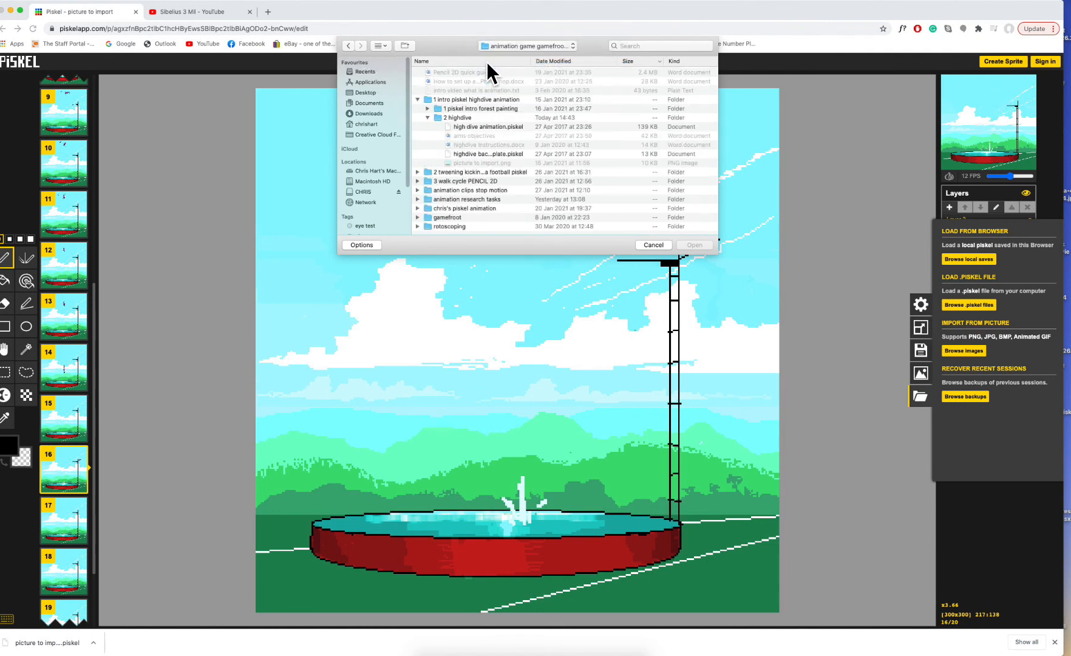
{"action": "left_click", "coordinate": [418, 172]}
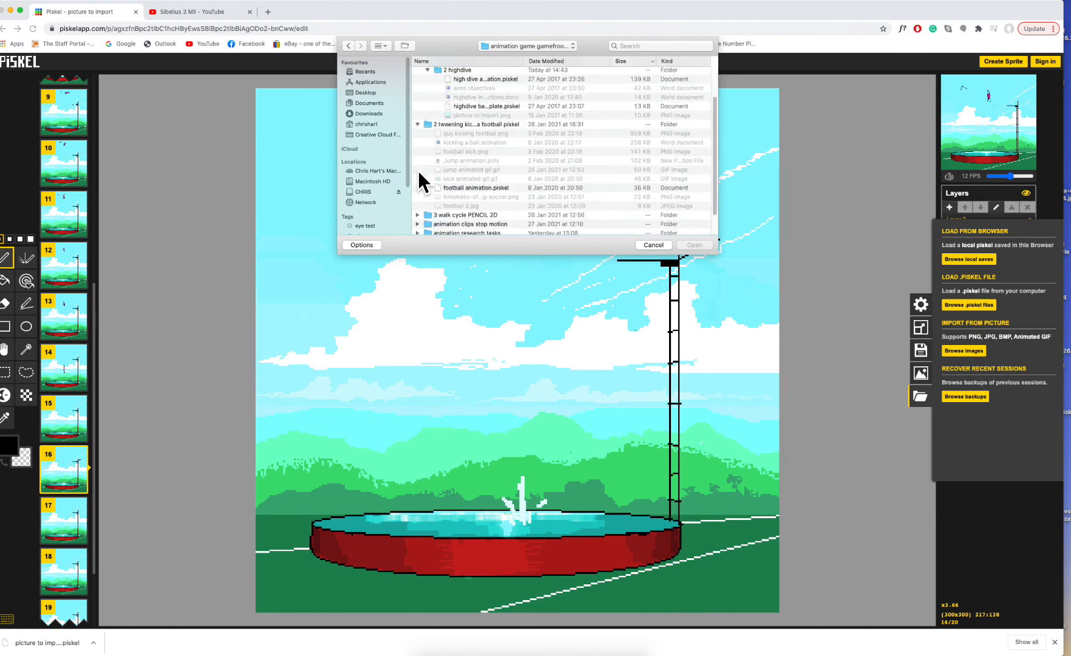
{"action": "left_click", "coordinate": [477, 188]}
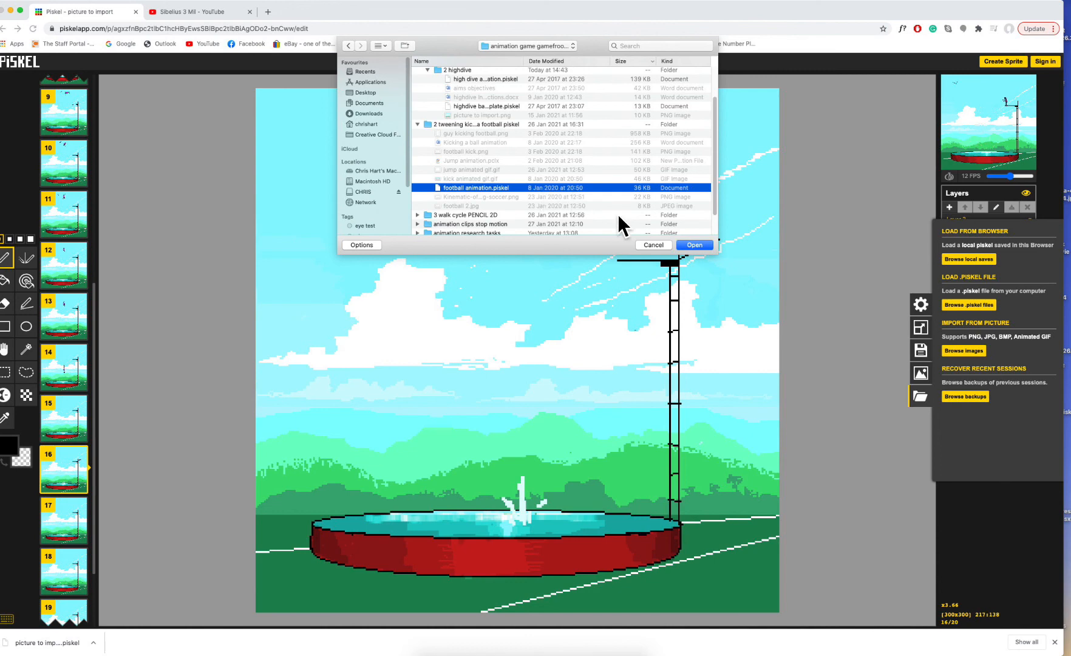
{"action": "left_click", "coordinate": [699, 243]}
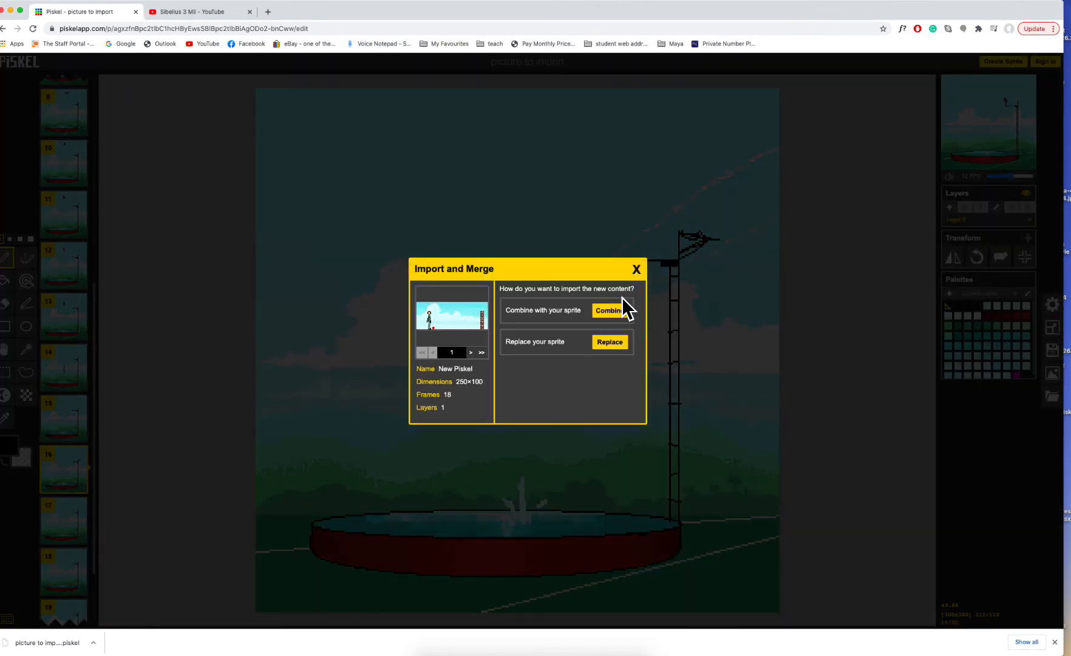
{"action": "left_click", "coordinate": [611, 344]}
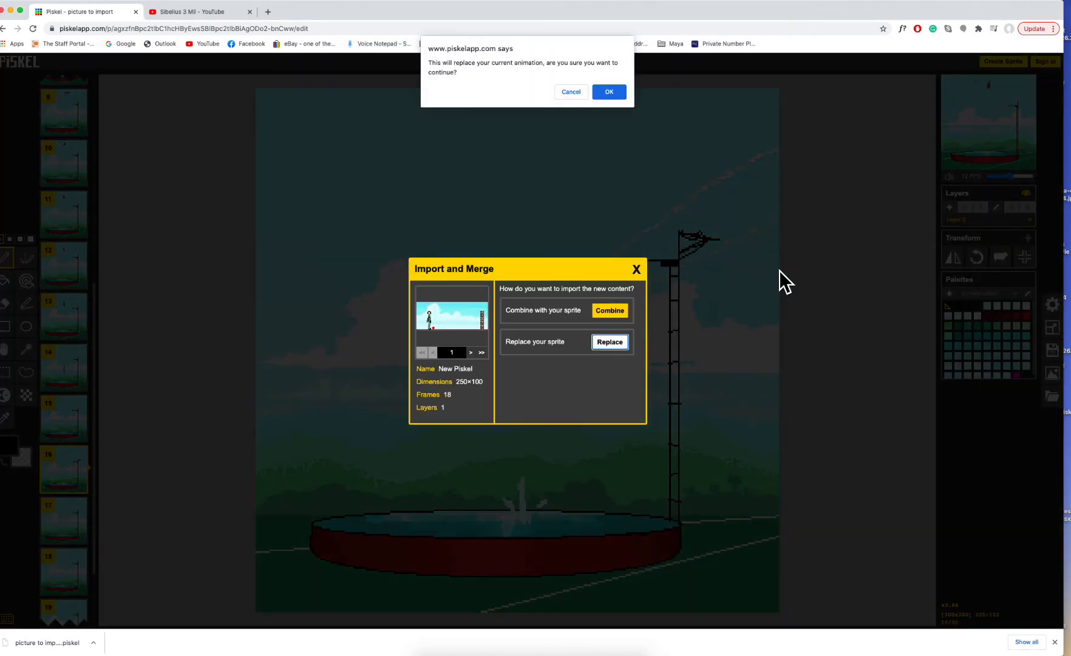
{"action": "left_click", "coordinate": [620, 95]}
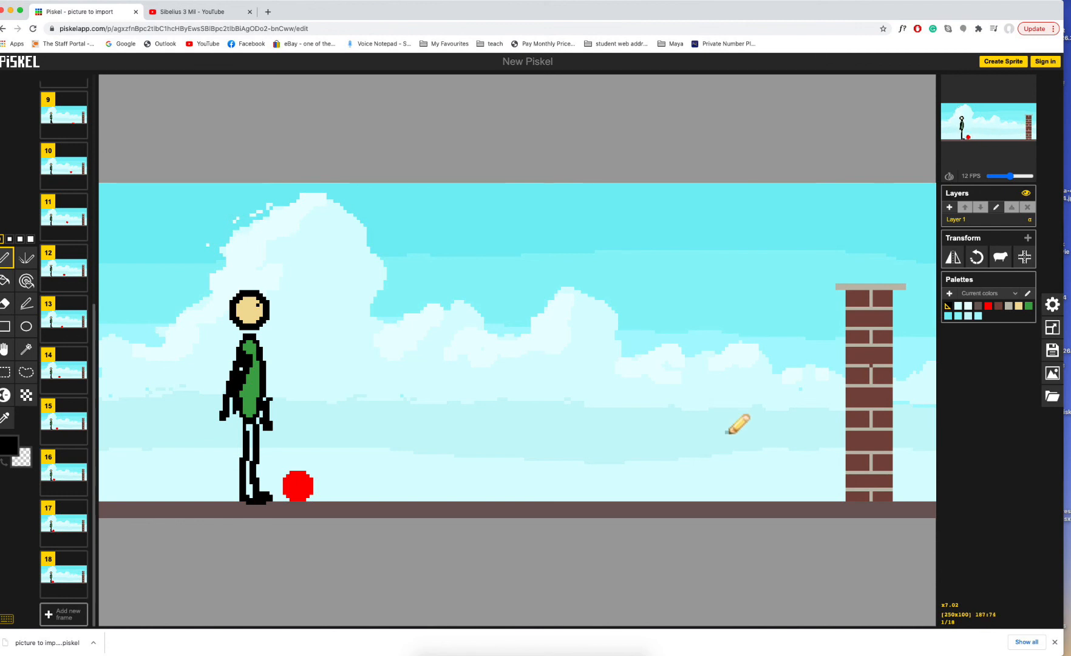
- Export the football animation as a repeatedly looping animated GIF at 6.0x scale, 1500 x 600, and download it
{"action": "left_click", "coordinate": [1051, 355]}
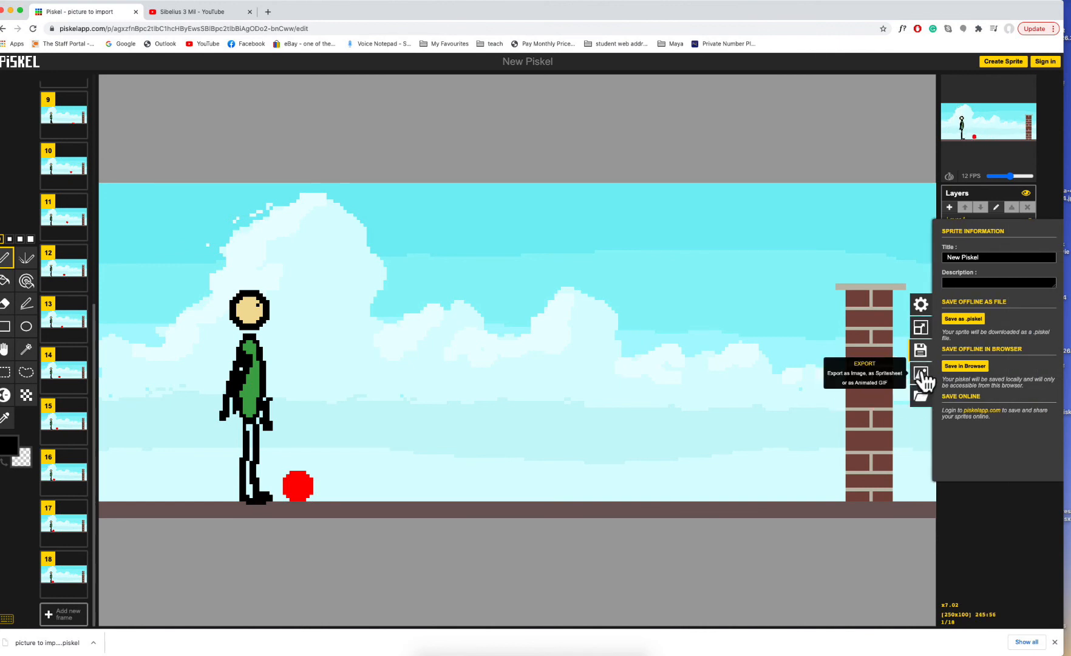
{"action": "left_click", "coordinate": [921, 378]}
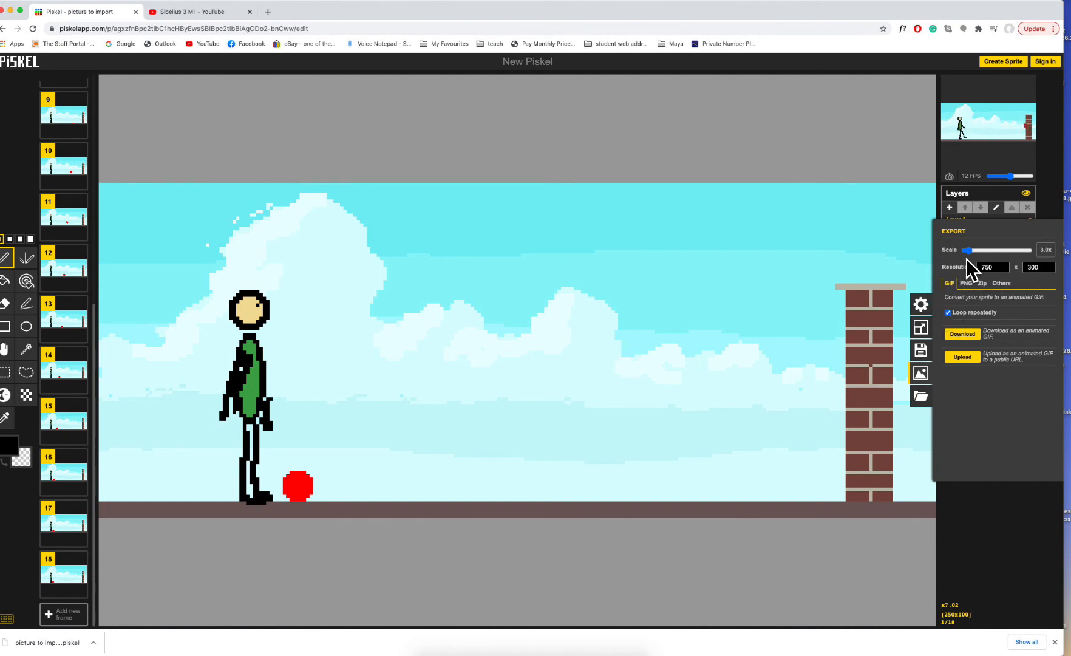
{"action": "mouse_move", "coordinate": [967, 251]}
{"action": "left_mouse_down"}
{"action": "mouse_move", "coordinate": [1028, 253]}
{"action": "mouse_move", "coordinate": [1053, 243]}
{"action": "mouse_move", "coordinate": [974, 251]}
{"action": "left_mouse_up"}
{"action": "left_click", "coordinate": [969, 334]}
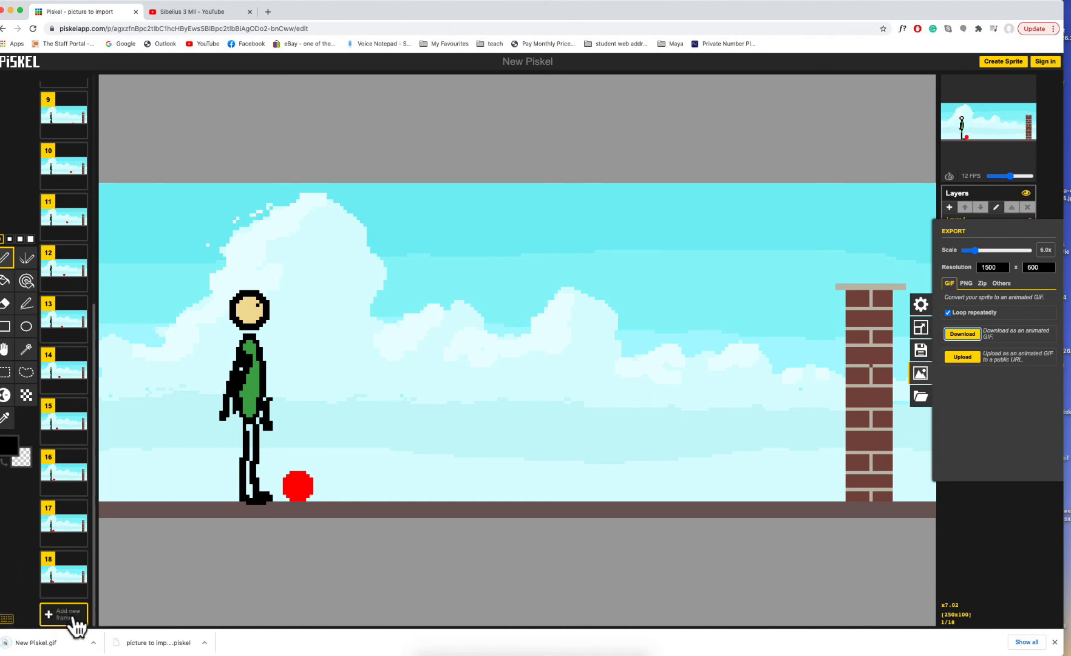
- Locate the downloaded New Piskel.gif in Finder and open it with Google Chrome to watch it play
{"action": "left_click", "coordinate": [94, 643]}
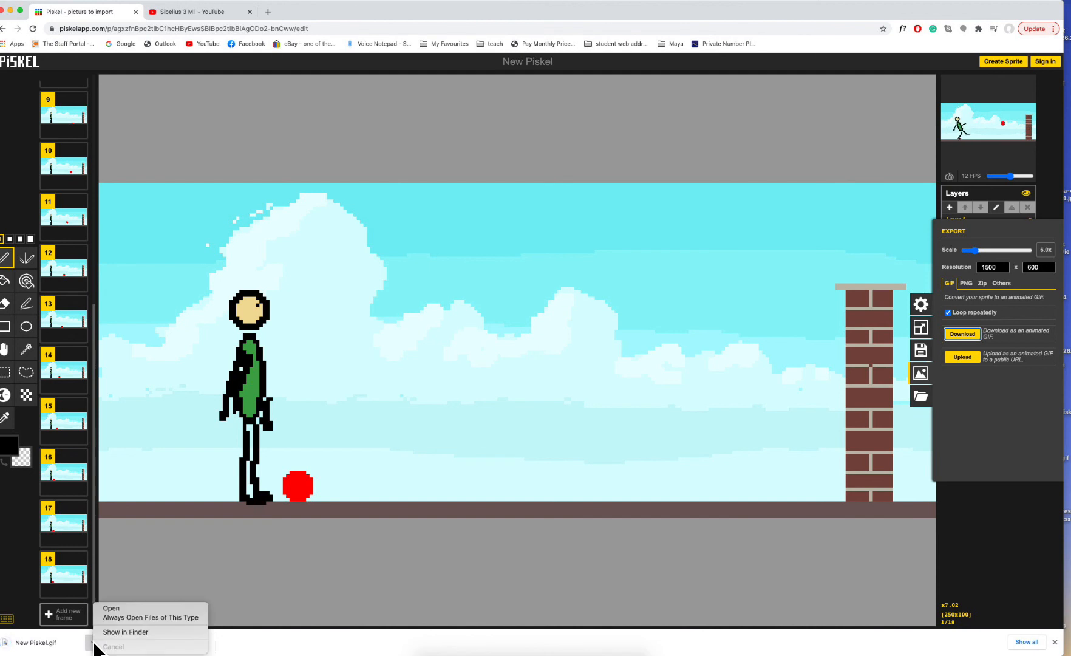
{"action": "left_click", "coordinate": [106, 631]}
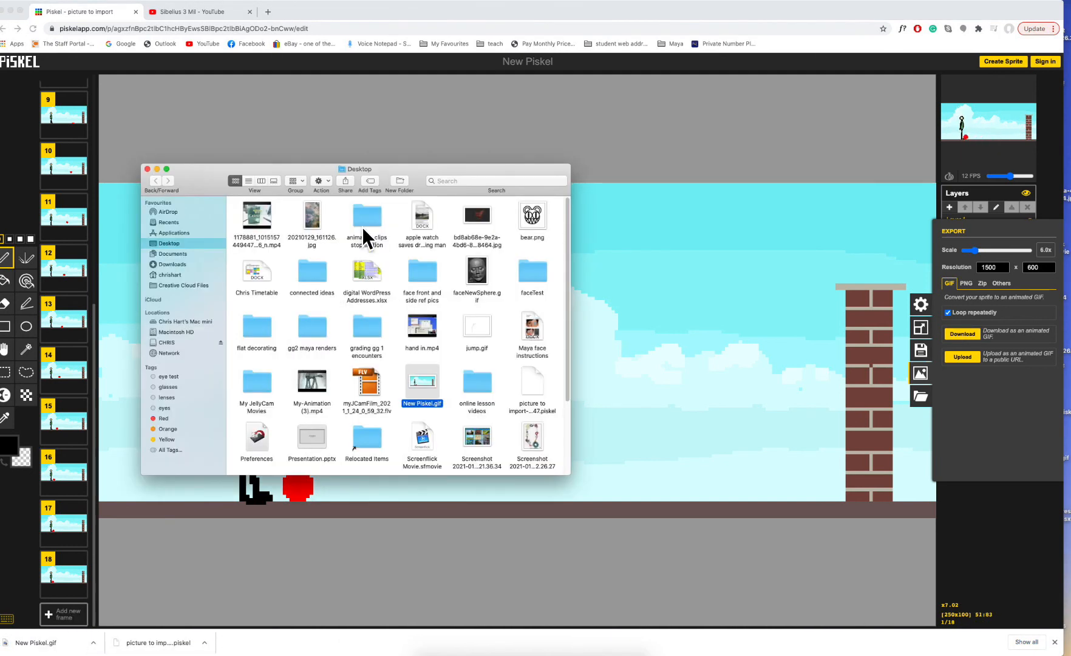
{"action": "right_click", "coordinate": [415, 378]}
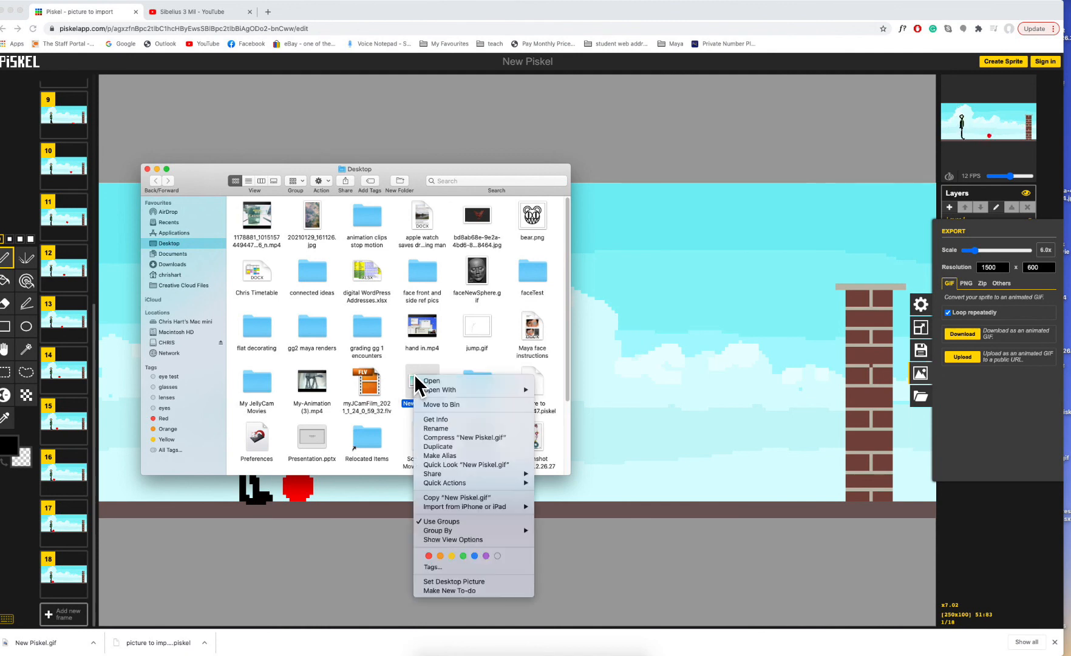
{"action": "mouse_move", "coordinate": [422, 390]}
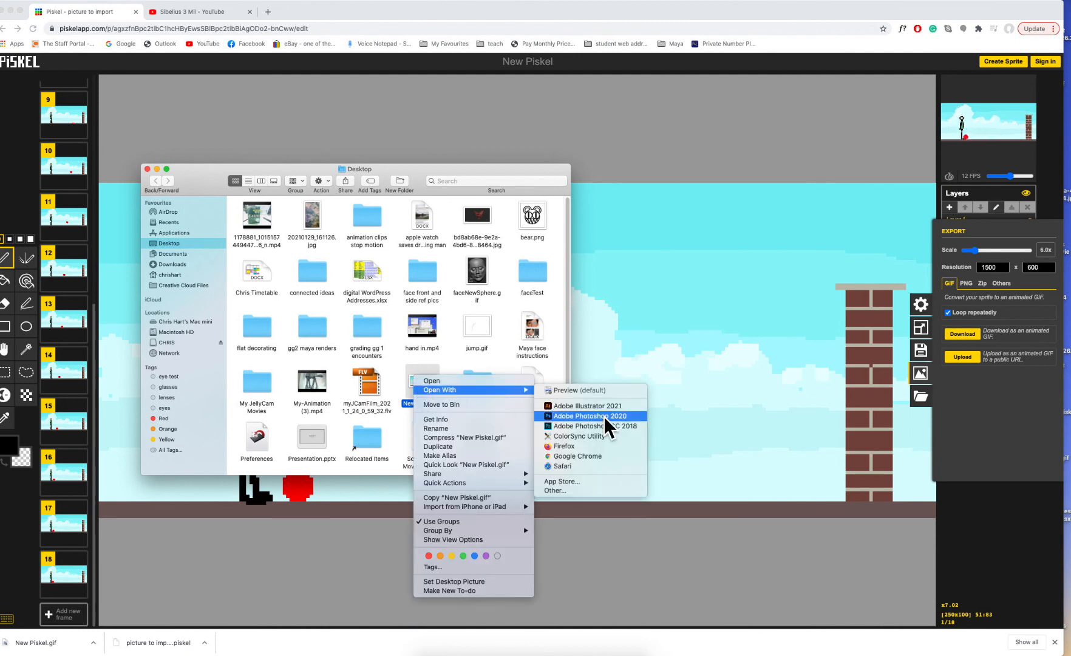
{"action": "left_click", "coordinate": [577, 455]}
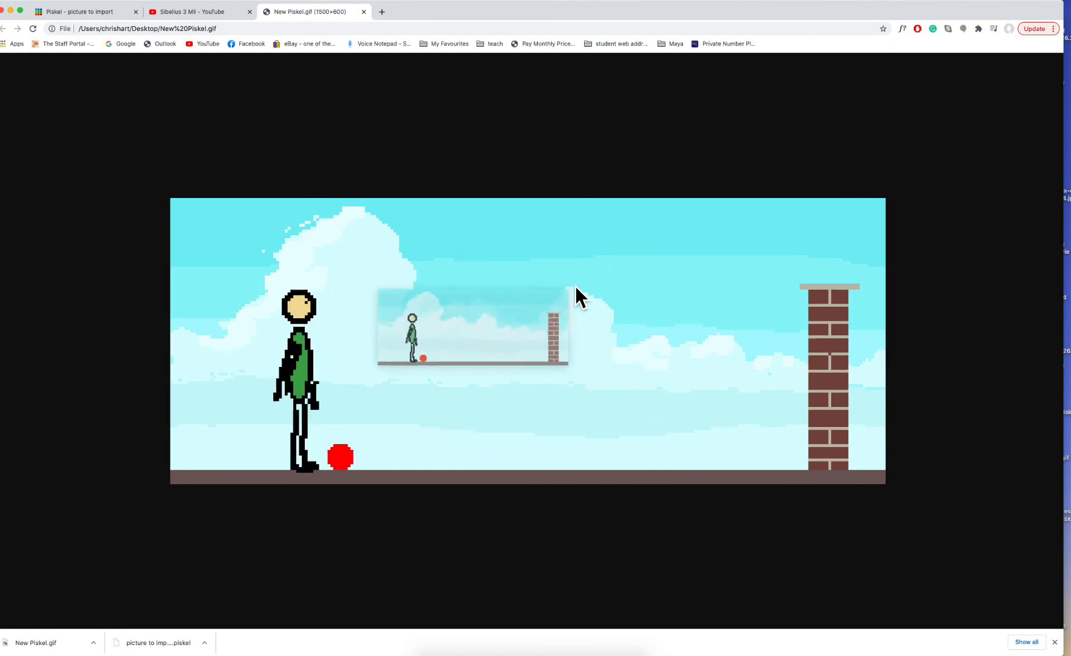
{"action": "right_click", "coordinate": [475, 321]}
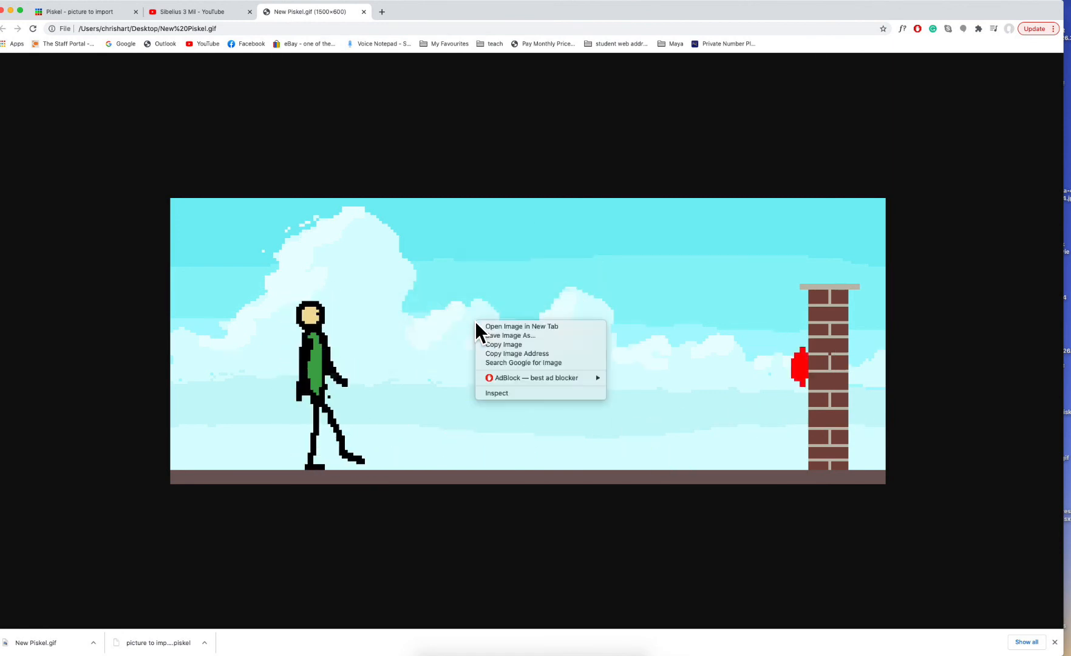
{"action": "left_click", "coordinate": [443, 170]}
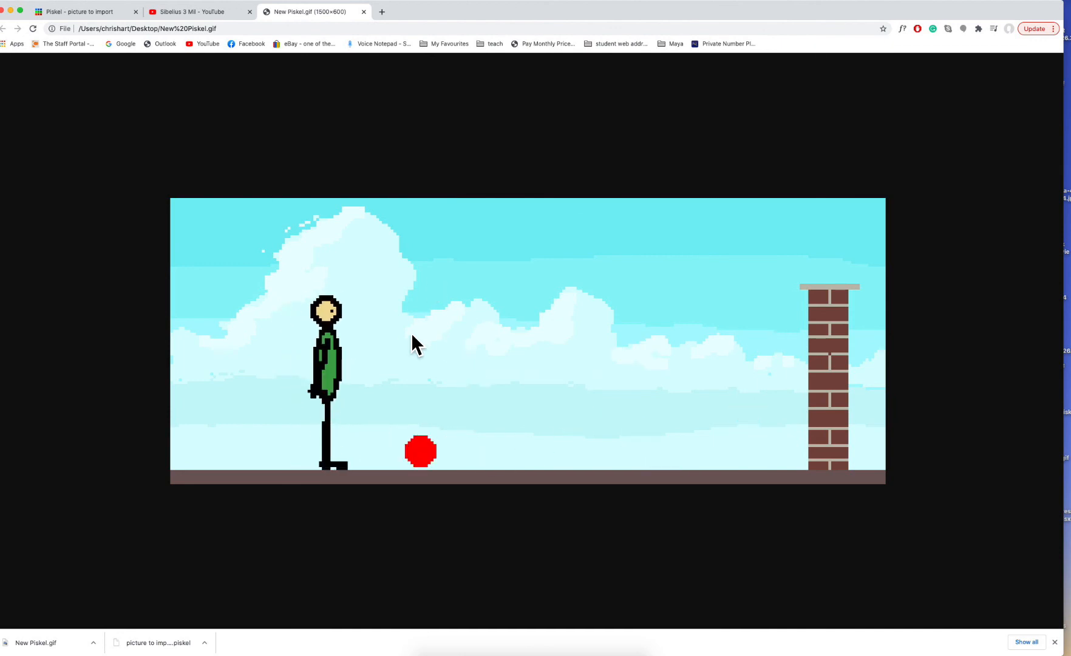
- Return to the Piskel editor and reload the page to start with a blank sprite
{"action": "left_click", "coordinate": [99, 14]}
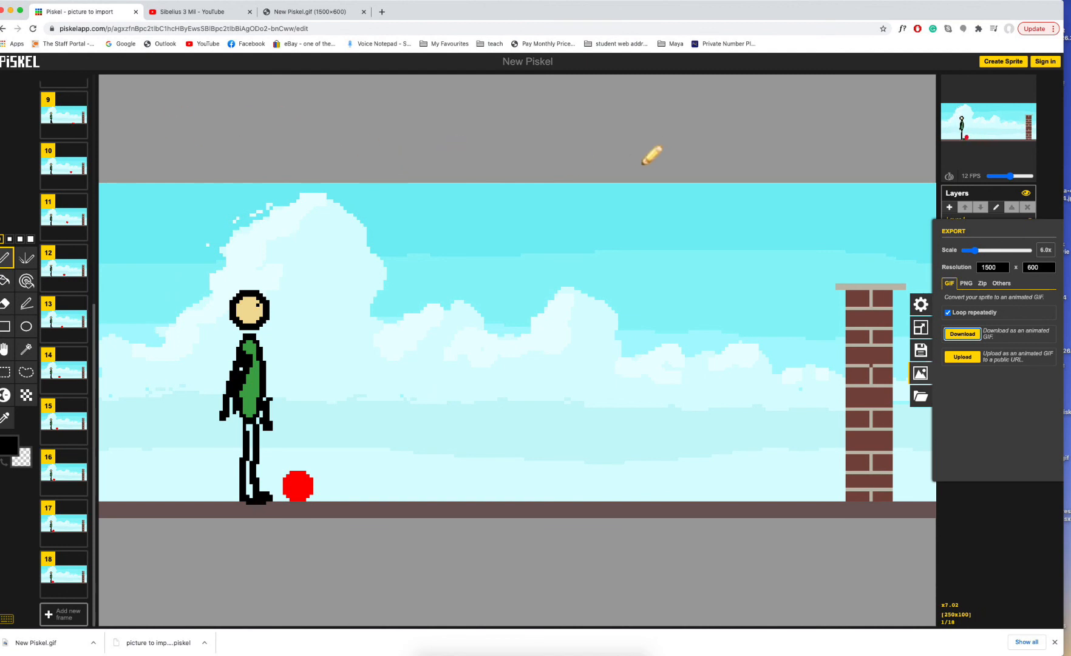
{"action": "scroll", "coordinate": [642, 161], "scroll_direction": "up", "scroll_amount": 3}
{"action": "scroll", "coordinate": [643, 165], "scroll_direction": "down", "scroll_amount": 10}
{"action": "scroll", "coordinate": [637, 167], "scroll_direction": "up", "scroll_amount": 10}
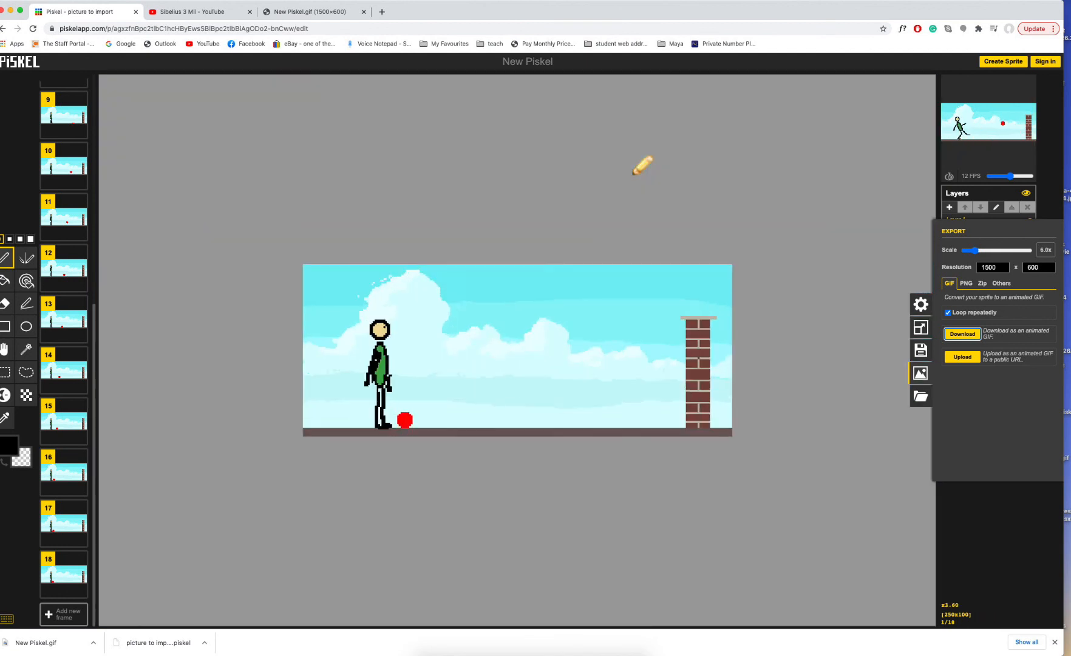
{"action": "left_click", "coordinate": [33, 28]}
{"action": "left_click", "coordinate": [607, 202]}
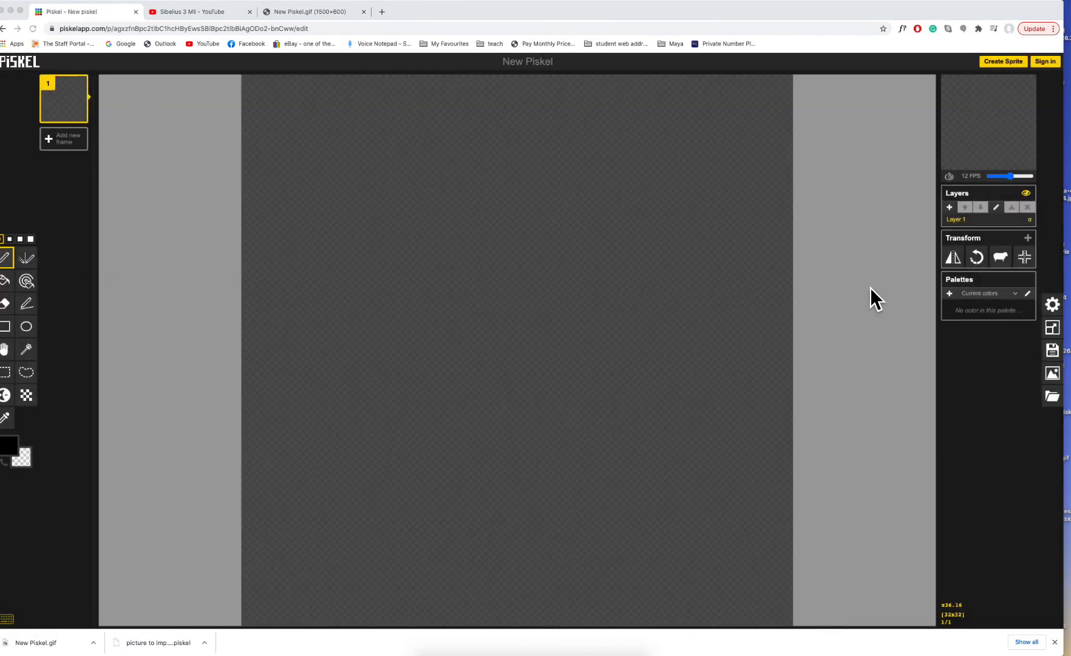
- Resize the blank canvas to 200 px wide and 50 px high
{"action": "left_click", "coordinate": [1052, 332]}
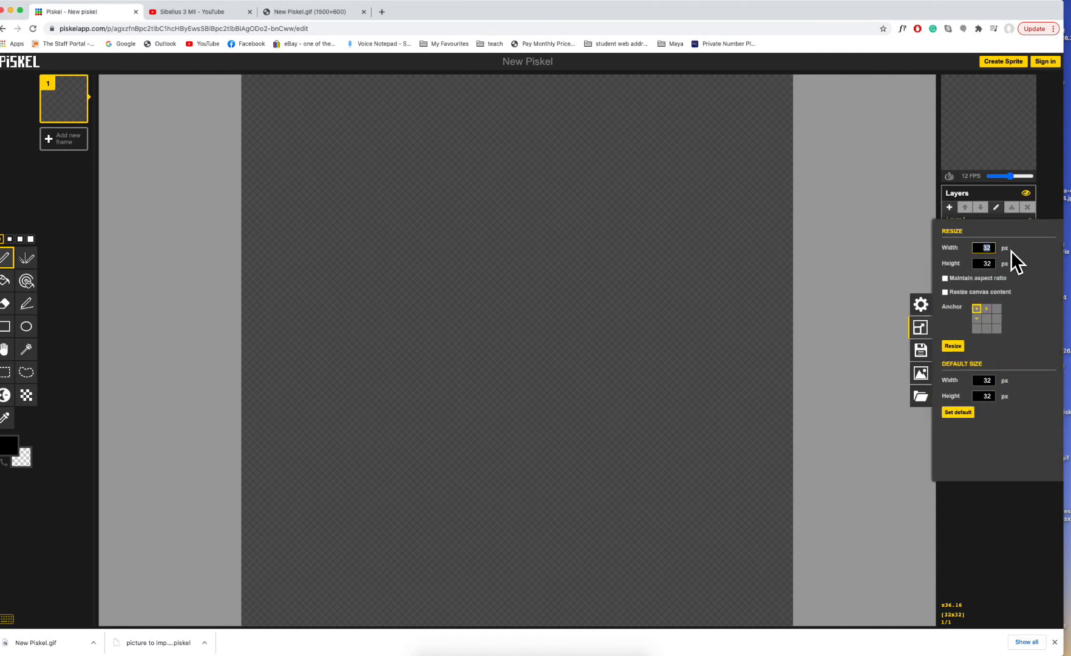
{"action": "type", "text": "100"}
{"action": "key", "text": "Tab"}
{"action": "double_click", "coordinate": [982, 247]}
{"action": "type", "text": "200"}
{"action": "left_click", "coordinate": [986, 263]}
{"action": "type", "text": "50"}
{"action": "key", "text": "Return"}
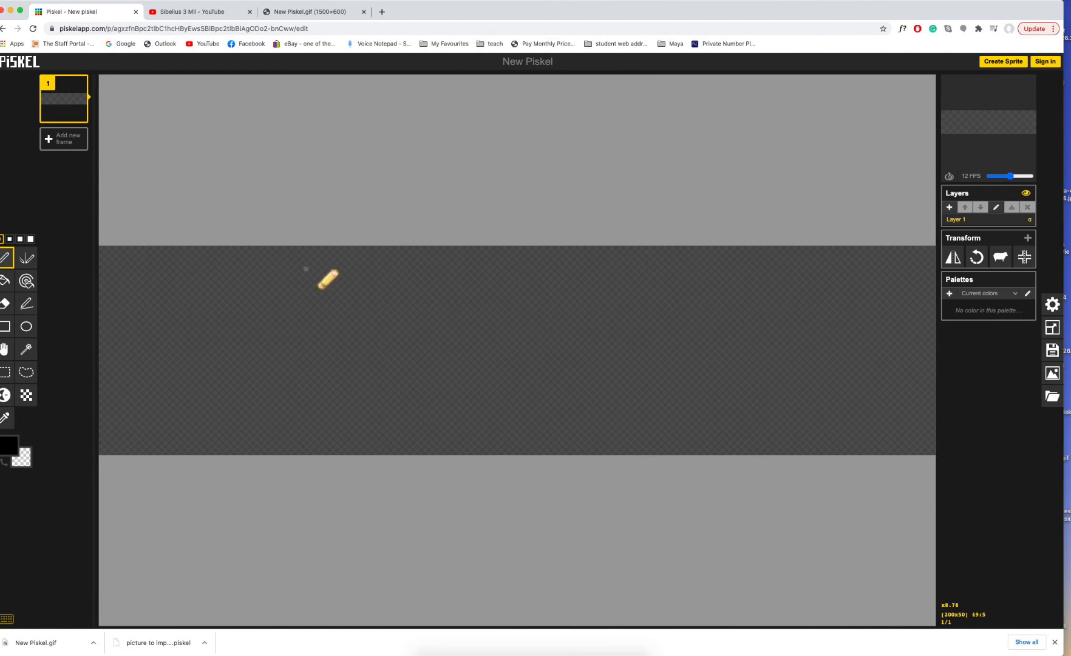
- Draw a black wavy hill line across the full width of the canvas
{"action": "mouse_move", "coordinate": [276, 364]}
{"action": "left_mouse_down"}
{"action": "mouse_move", "coordinate": [367, 402]}
{"action": "mouse_move", "coordinate": [530, 394]}
{"action": "left_mouse_up"}
{"action": "mouse_move", "coordinate": [666, 395]}
{"action": "left_mouse_down"}
{"action": "mouse_move", "coordinate": [803, 380]}
{"action": "mouse_move", "coordinate": [930, 483]}
{"action": "left_mouse_up"}
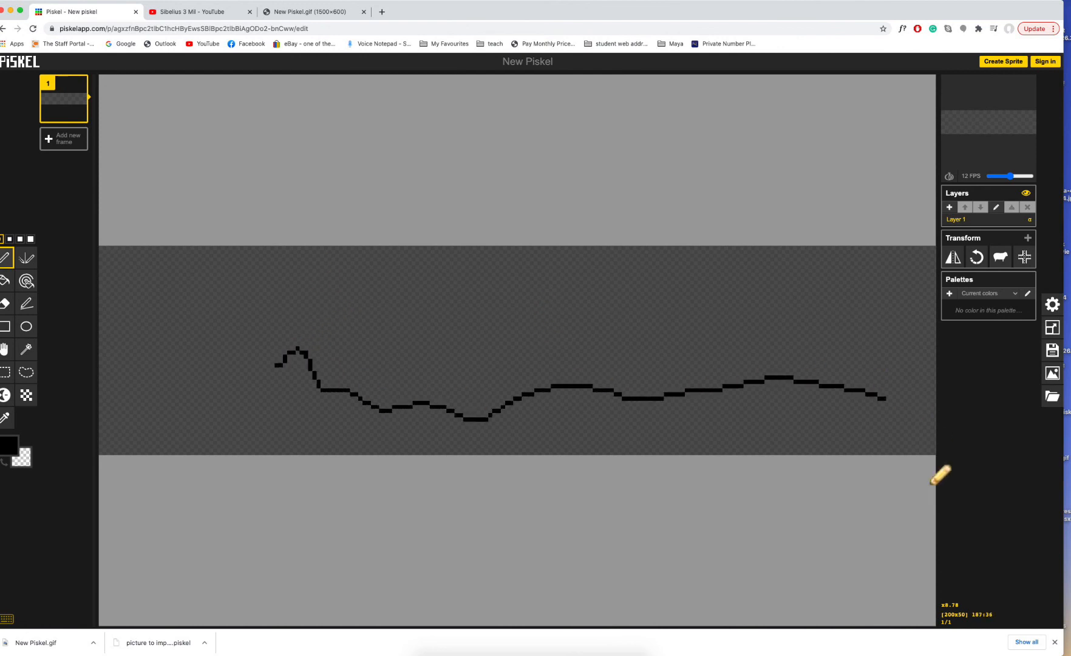
{"action": "left_click_drag", "start_coordinate": [302, 348], "coordinate": [110, 331]}
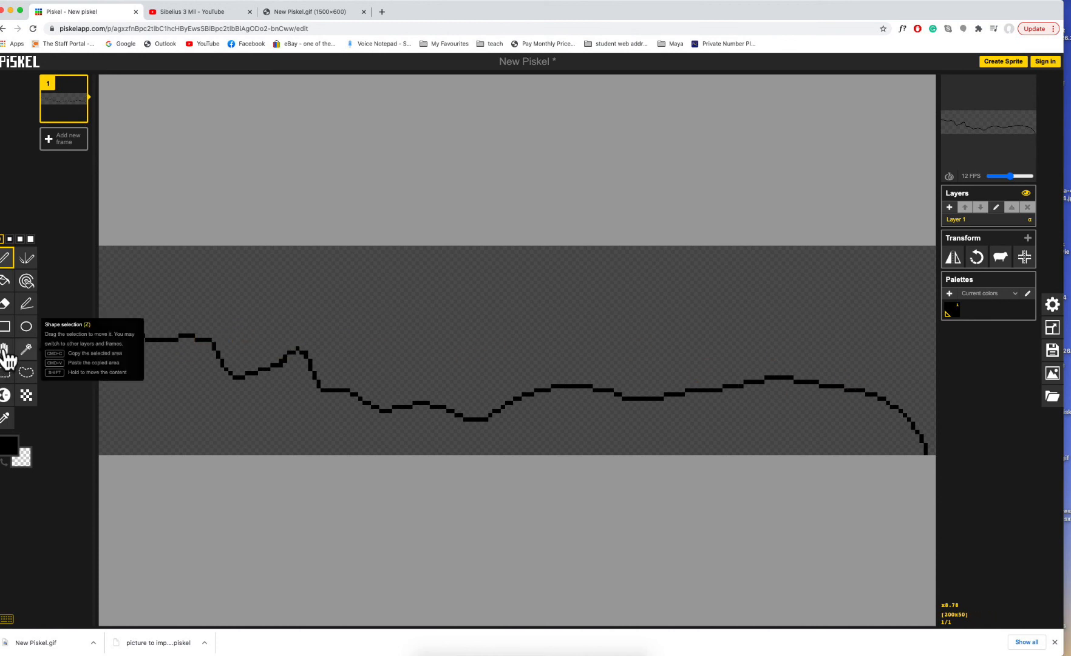
- Fill the sky above the hill line with bright cyan, #2fe6f7
{"action": "left_click", "coordinate": [5, 281]}
{"action": "left_click", "coordinate": [9, 446]}
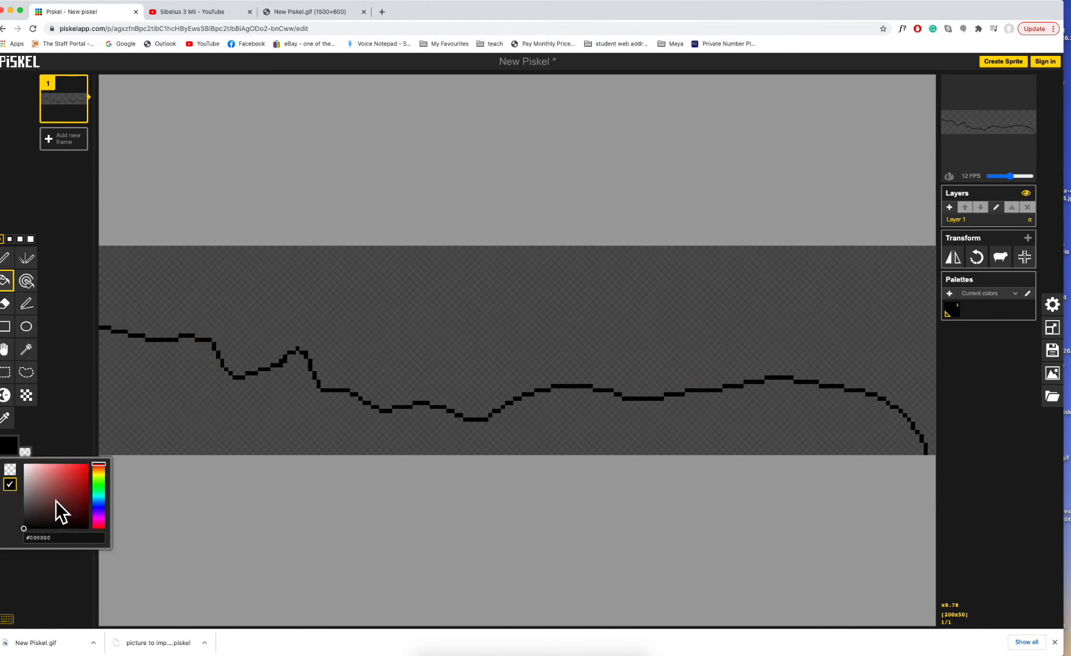
{"action": "left_click", "coordinate": [56, 500]}
{"action": "left_click", "coordinate": [99, 495]}
{"action": "left_click", "coordinate": [77, 484]}
{"action": "left_click", "coordinate": [79, 469]}
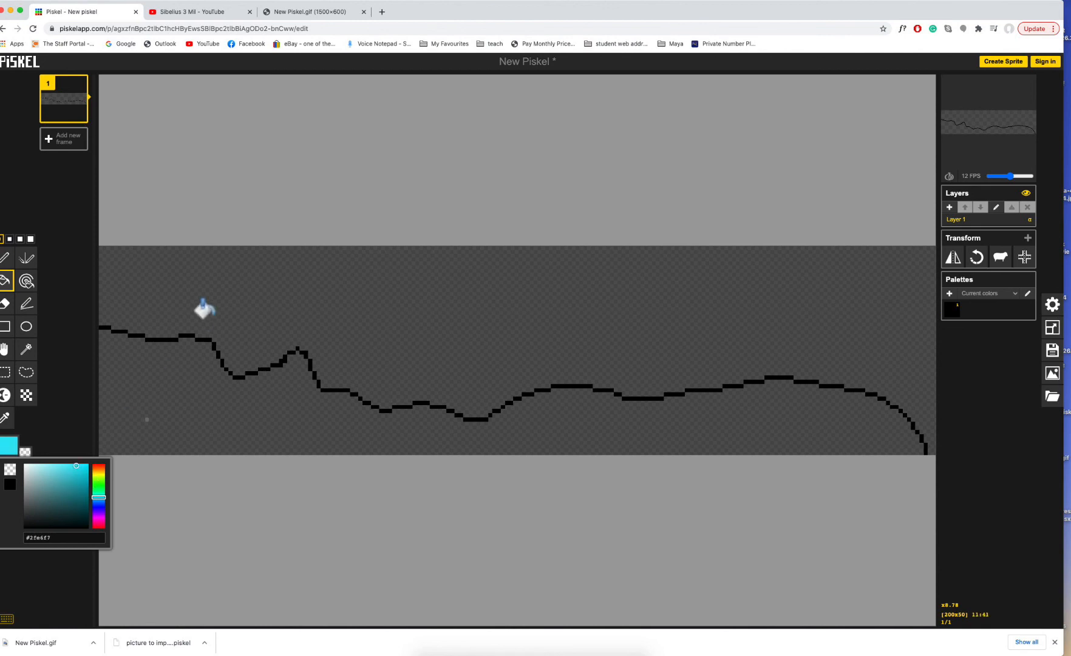
{"action": "left_click", "coordinate": [205, 307]}
- Fill the ground below the hill line with dark green
{"action": "left_click", "coordinate": [11, 447]}
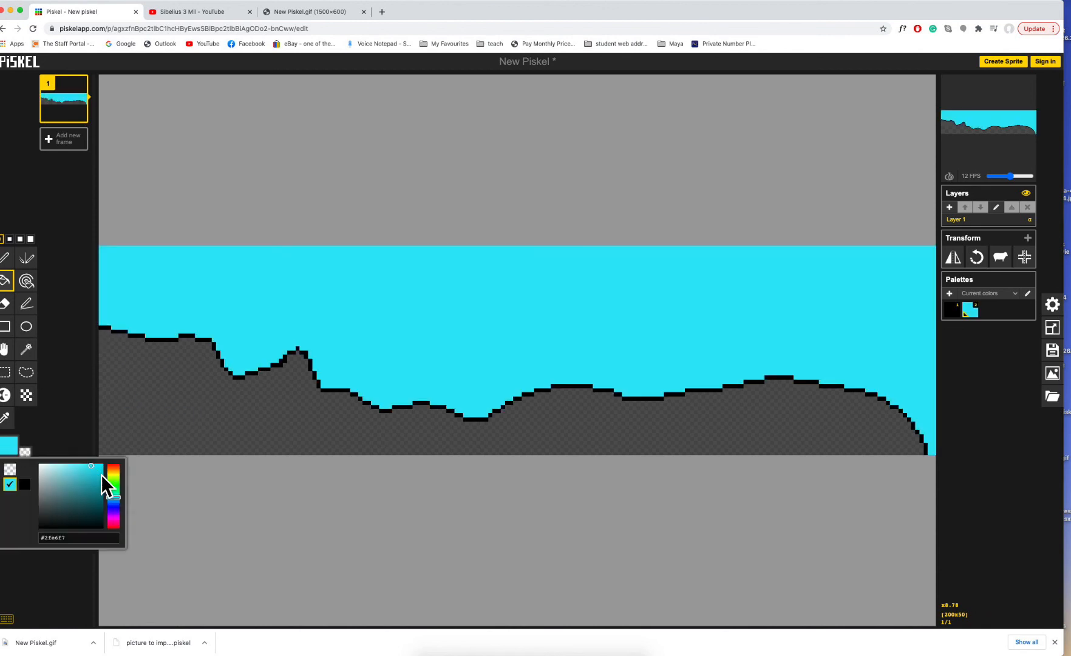
{"action": "left_click", "coordinate": [113, 487]}
{"action": "left_click", "coordinate": [88, 504]}
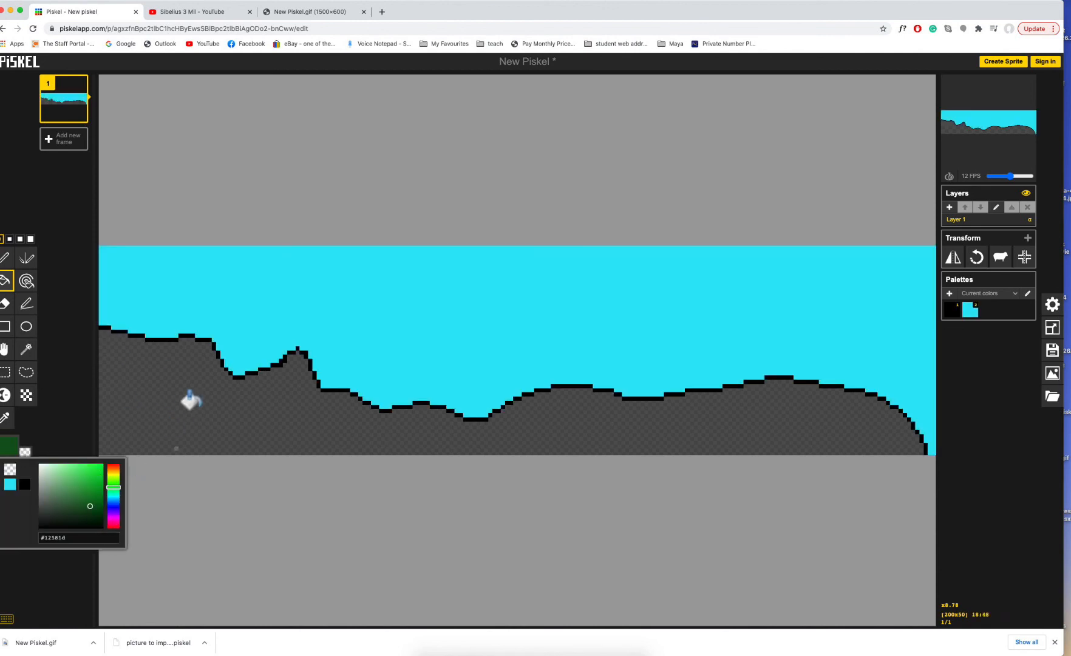
{"action": "left_click", "coordinate": [194, 413]}
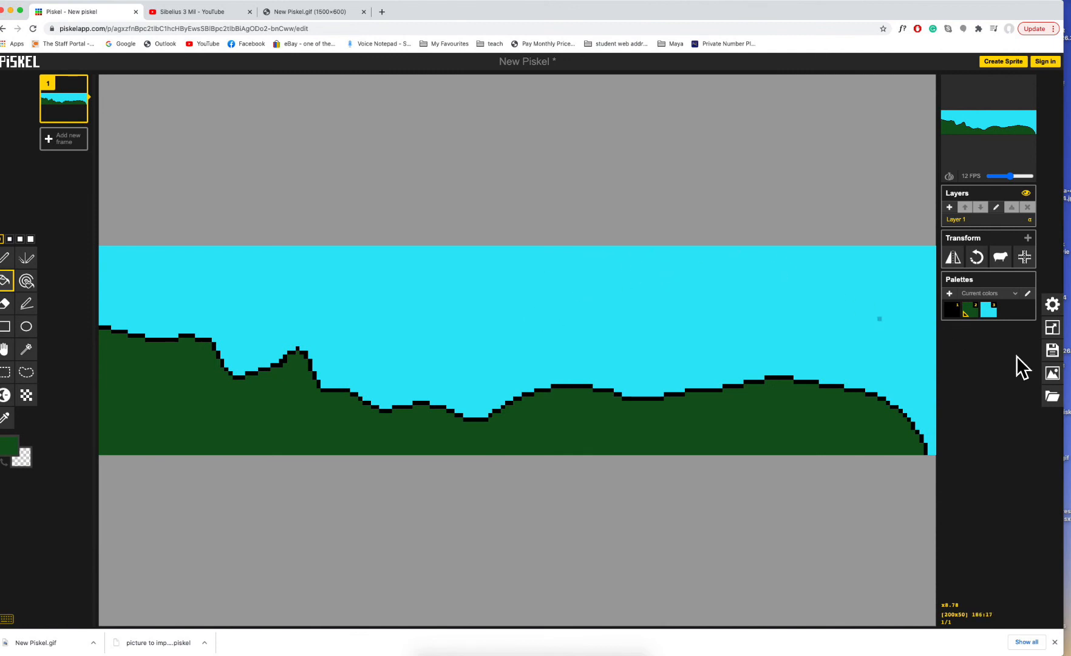
- Export the selected landscape frame as a single PNG file at 1200 x 300 resolution
{"action": "left_click", "coordinate": [1055, 379]}
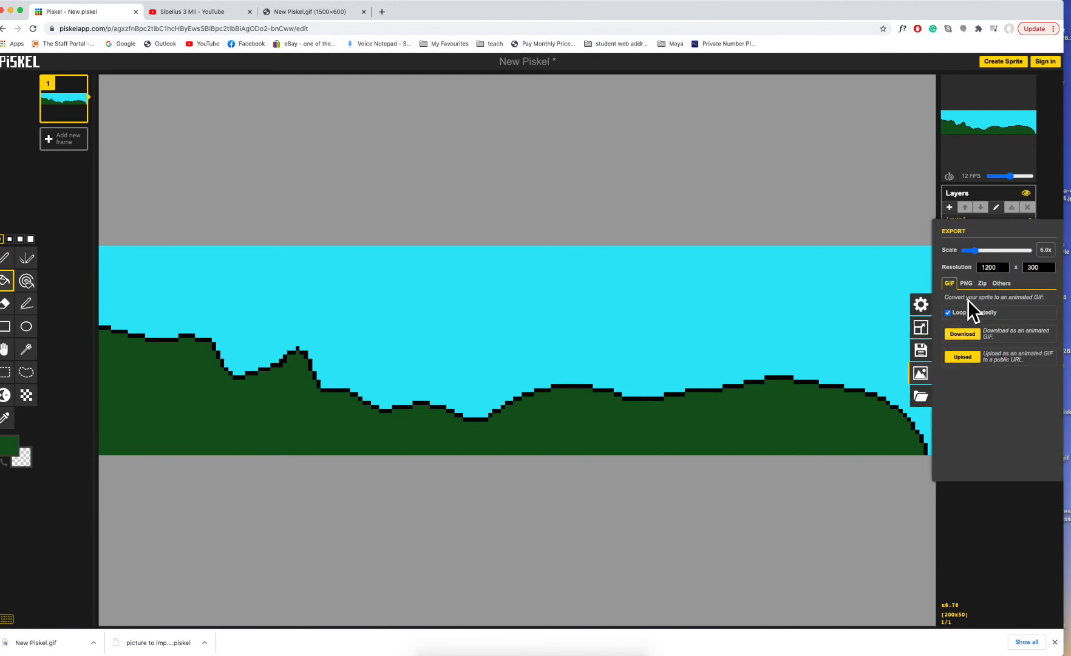
{"action": "left_click", "coordinate": [966, 284]}
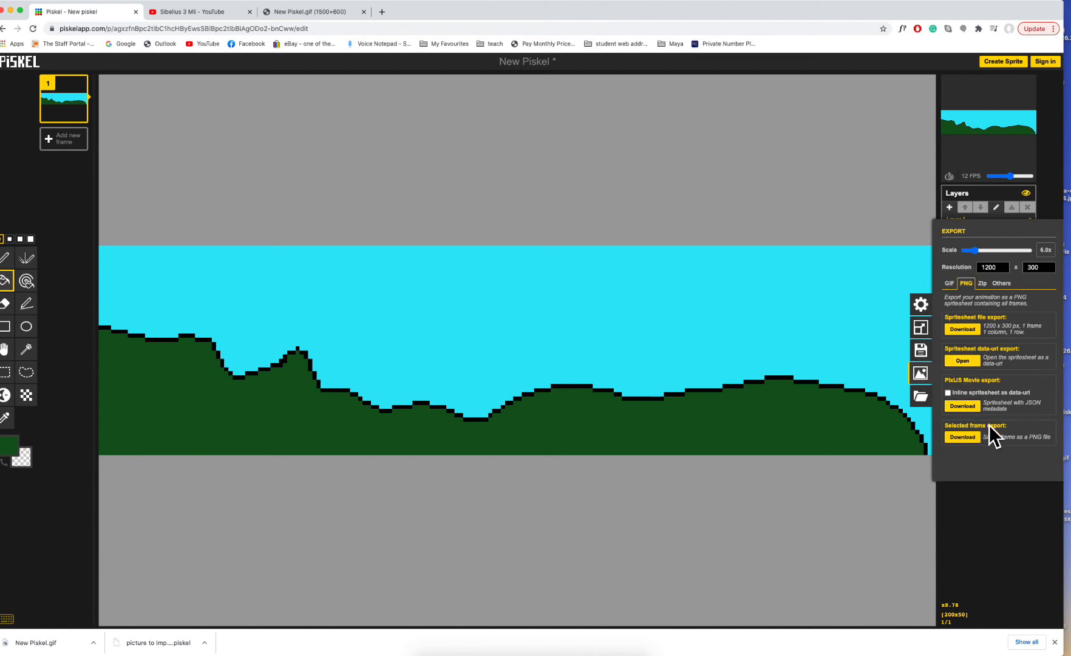
{"action": "left_click", "coordinate": [956, 440]}
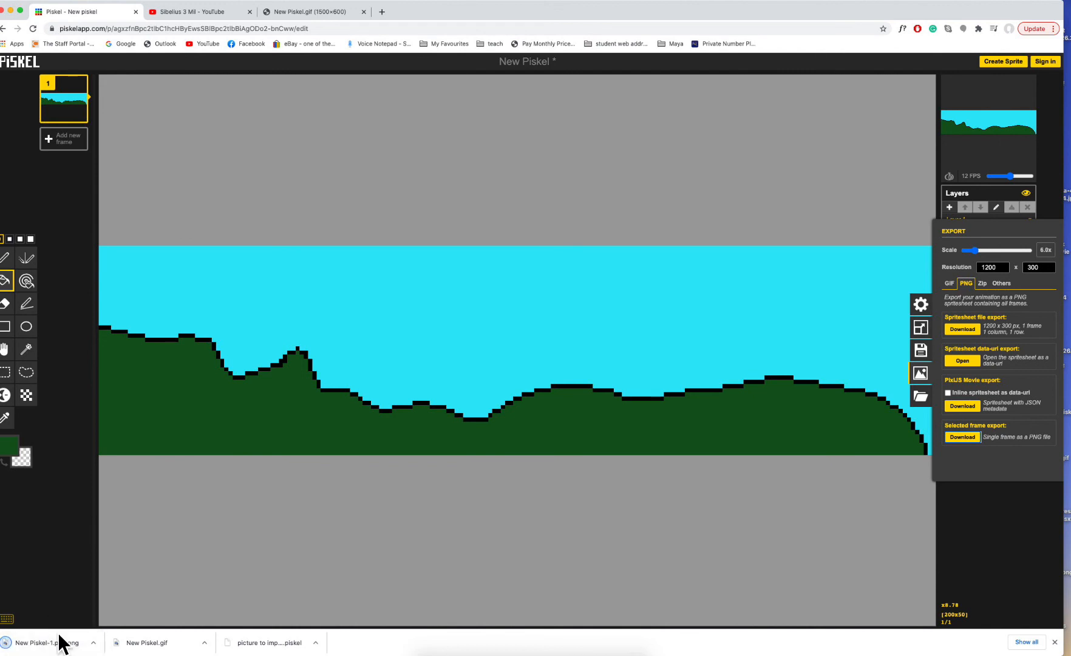
{"action": "left_click_drag", "start_coordinate": [60, 641], "coordinate": [138, 145]}
- Add a blank frame and duplicate it, and make five copies of the first landscape frame
{"action": "left_click", "coordinate": [76, 141]}
{"action": "left_click", "coordinate": [79, 166]}
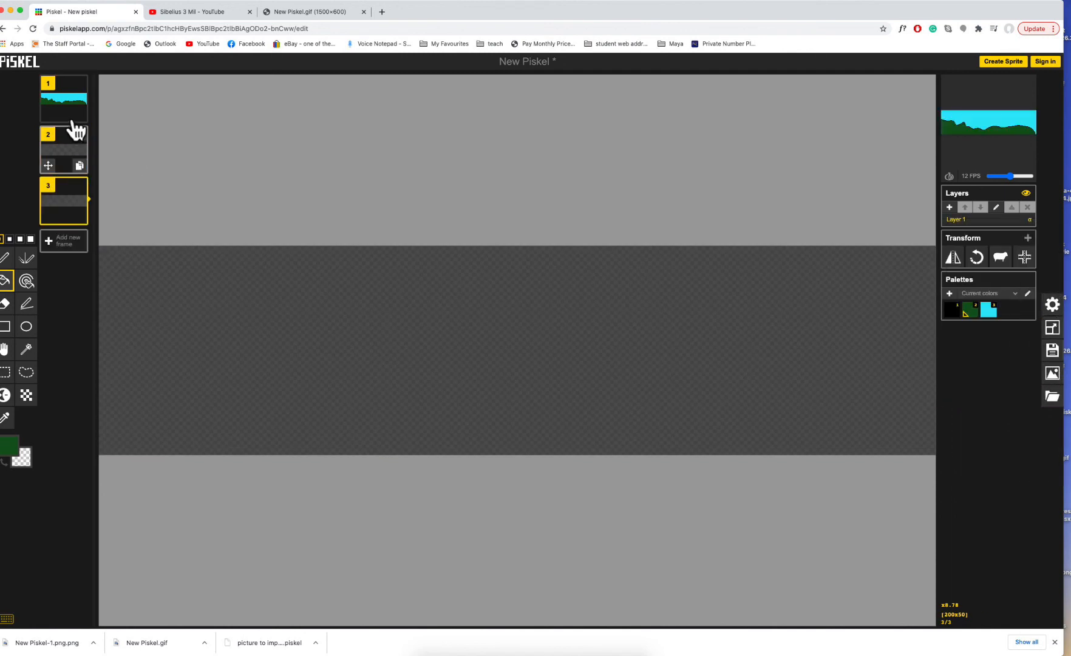
{"action": "left_click", "coordinate": [79, 114]}
{"action": "left_click", "coordinate": [80, 114]}
{"action": "left_click", "coordinate": [79, 115]}
{"action": "left_click", "coordinate": [79, 114]}
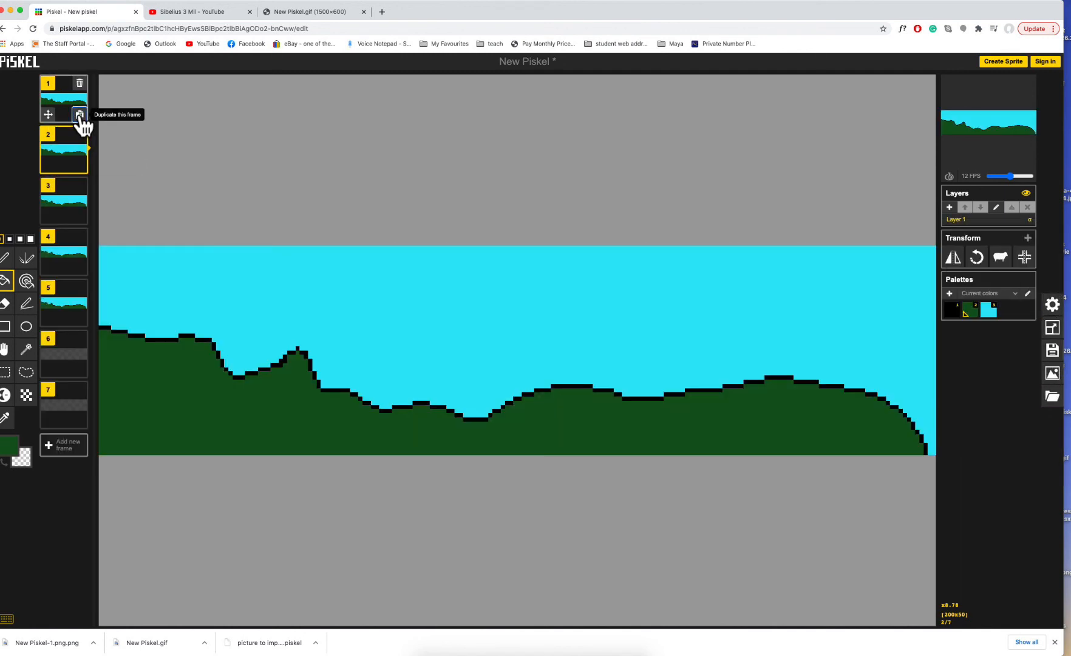
{"action": "left_click", "coordinate": [79, 114]}
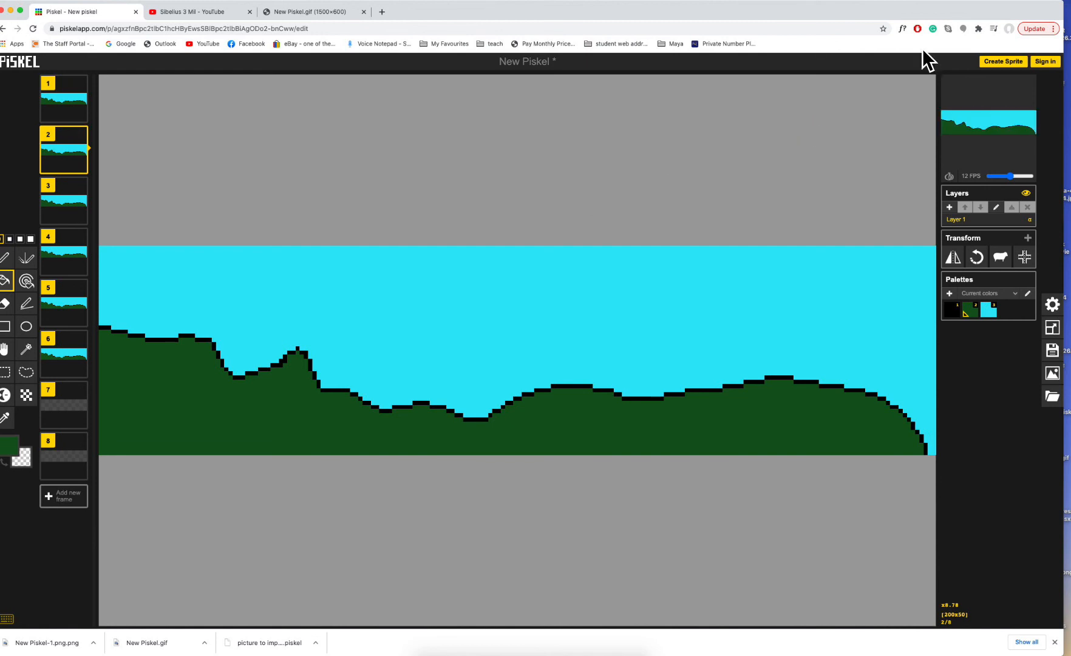
{"action": "left_click", "coordinate": [850, 0]}
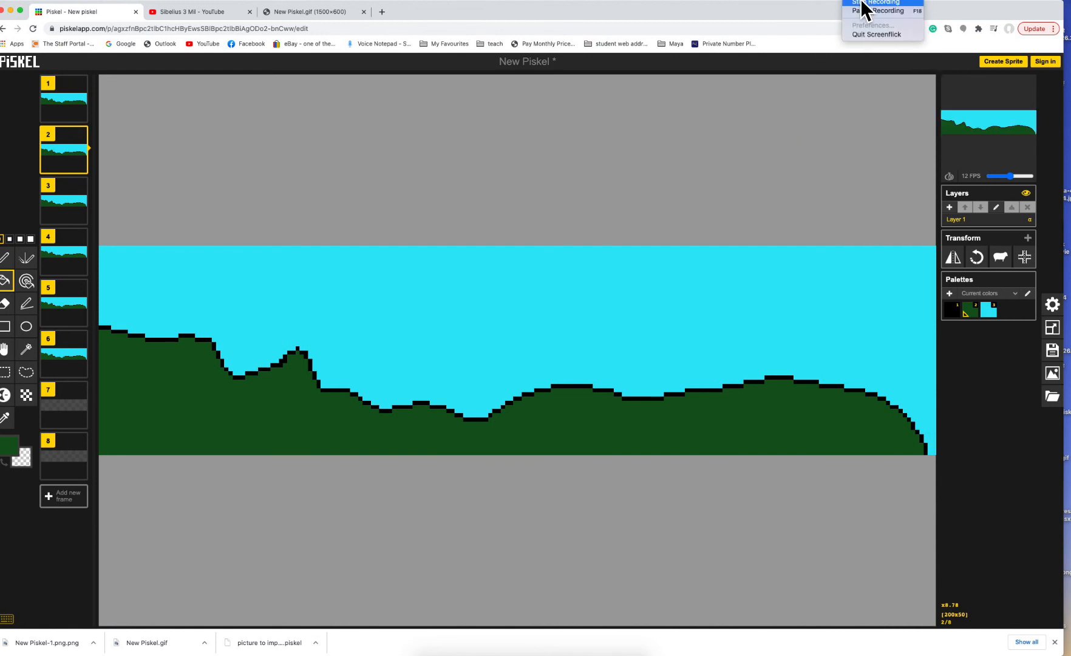